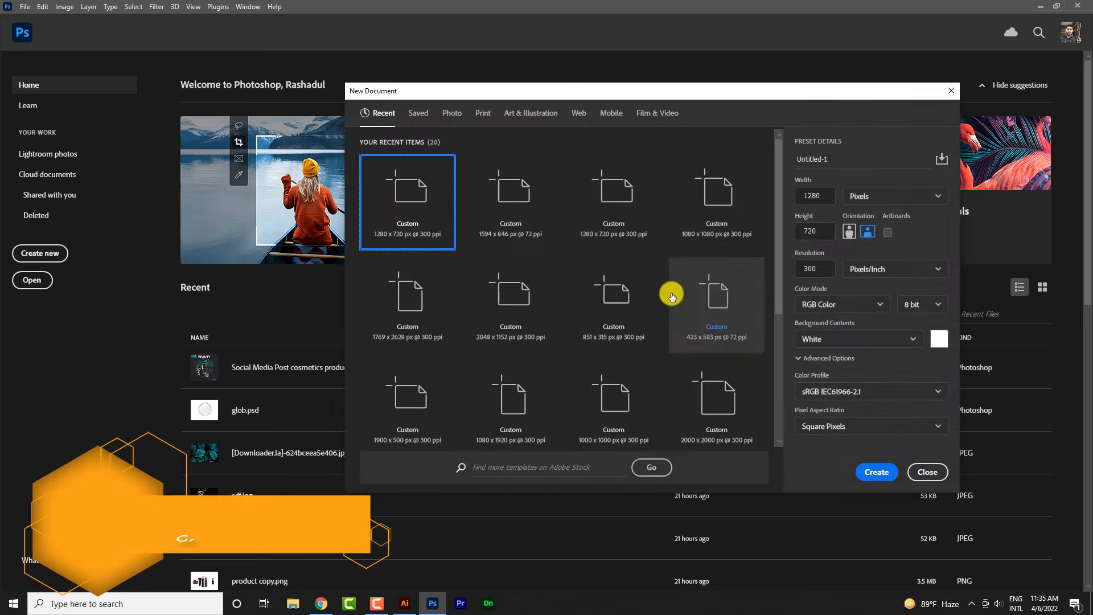
- Create a new document named Website Banner with the Working RGB: sRGB IEC61966-2.1 colour profile
{"action": "type", "text": "Web"}
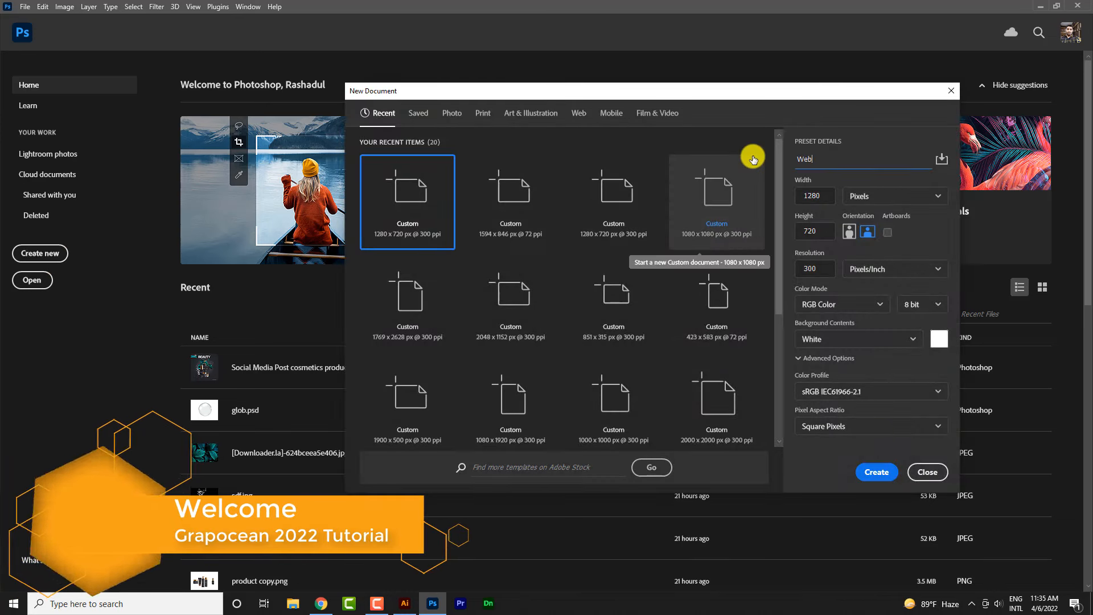
{"action": "type", "text": "site Banner"}
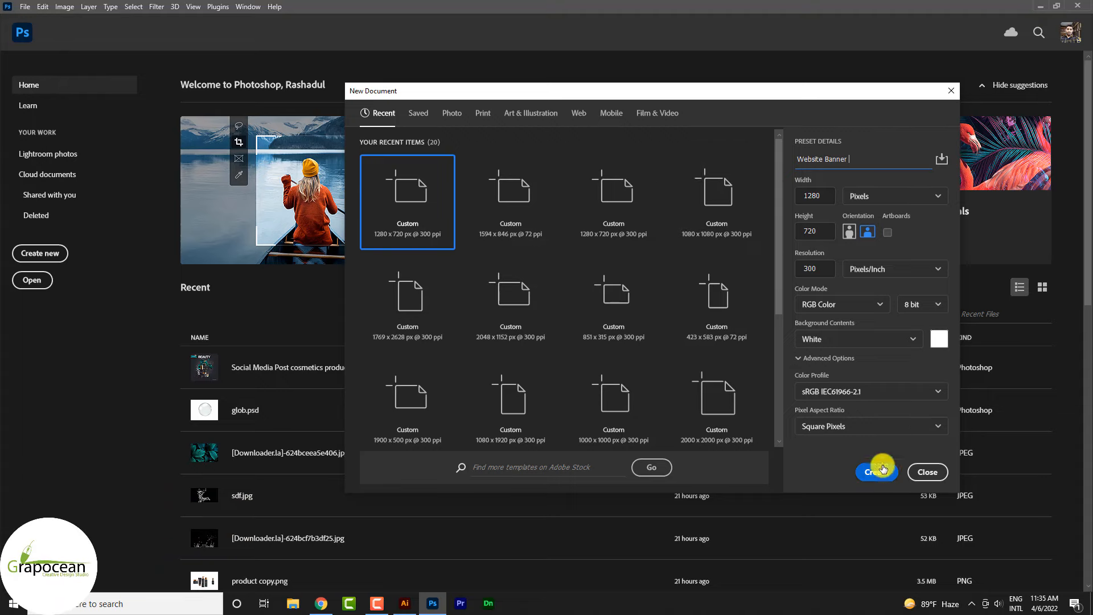
{"action": "left_click", "coordinate": [910, 392]}
{"action": "left_click", "coordinate": [909, 339]}
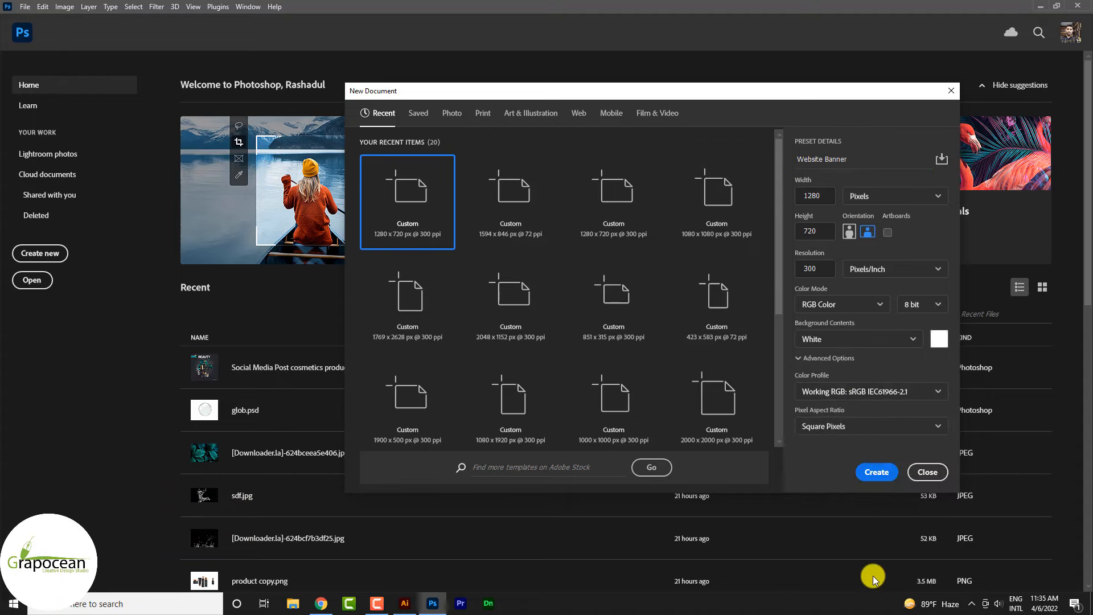
{"action": "left_click", "coordinate": [887, 475]}
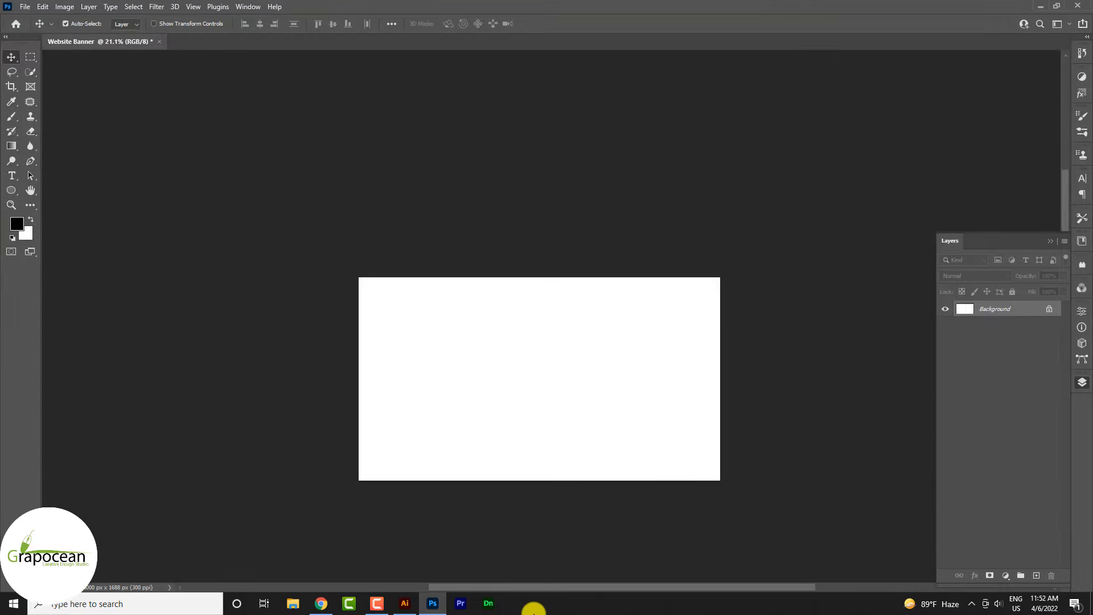
- Switch to Illustrator and create a gradient mesh with 20 rows and 5 columns on the blue-orange gradient image
{"action": "left_click", "coordinate": [402, 604]}
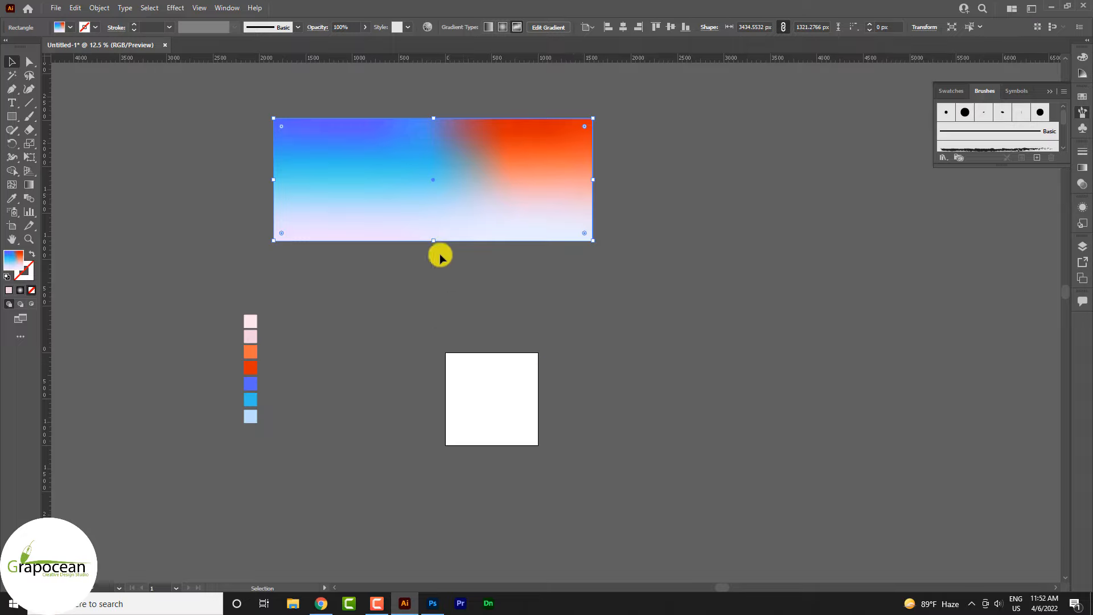
{"action": "left_click_drag", "start_coordinate": [470, 190], "coordinate": [609, 215]}
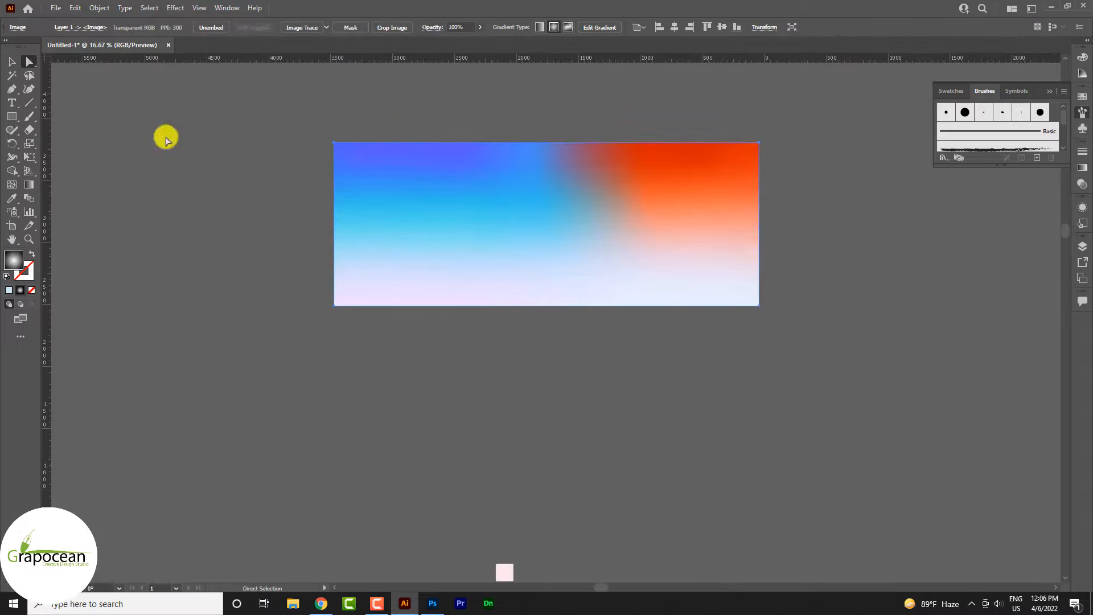
{"action": "left_click", "coordinate": [99, 8]}
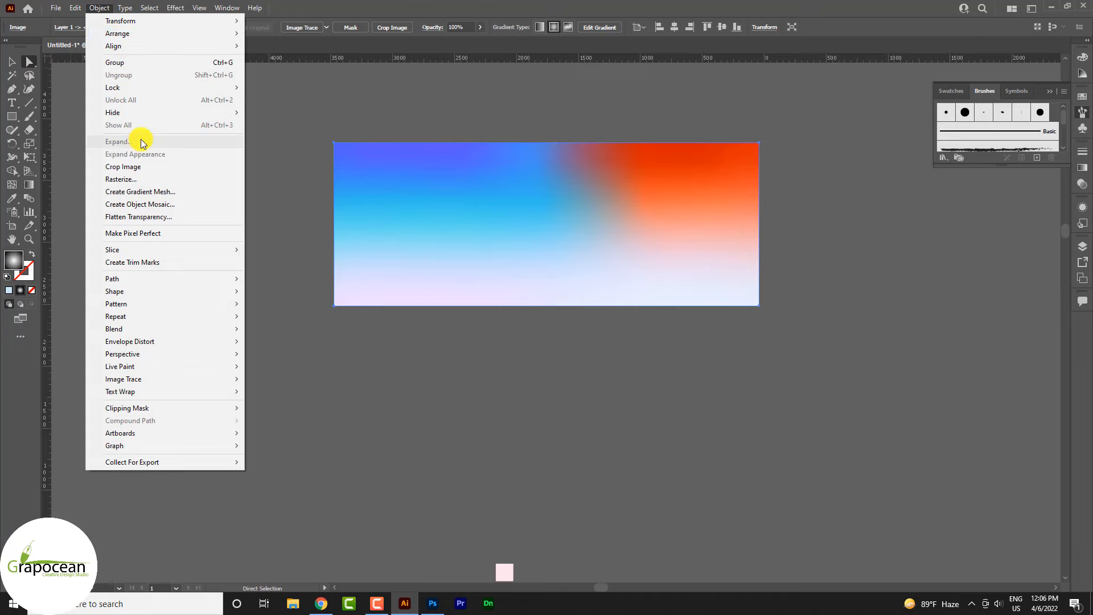
{"action": "left_click", "coordinate": [152, 192]}
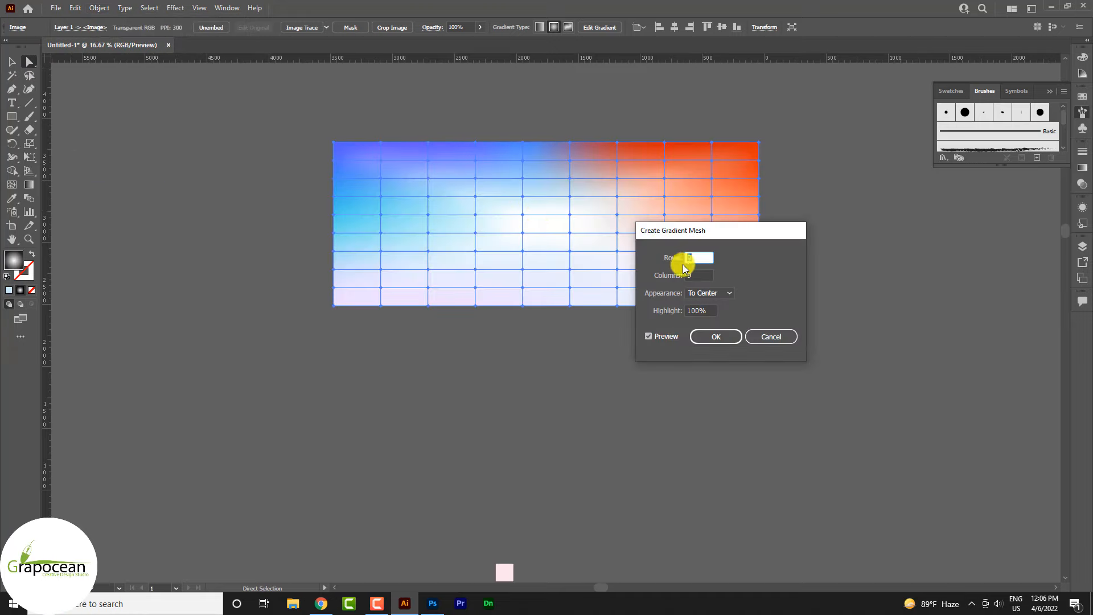
{"action": "type", "text": "30"}
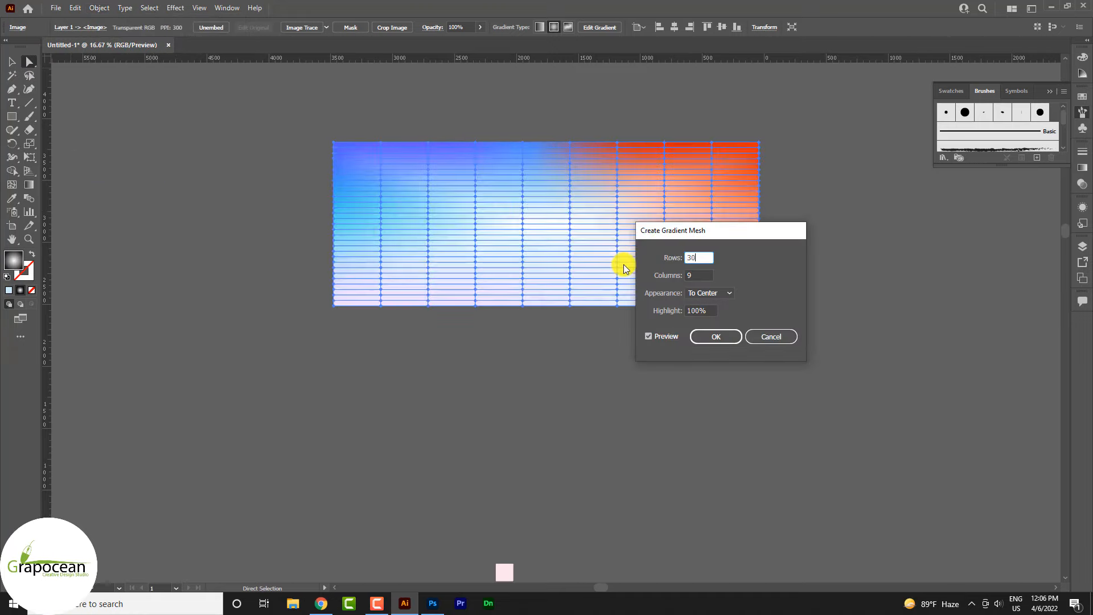
{"action": "left_click_drag", "start_coordinate": [701, 257], "coordinate": [647, 262]}
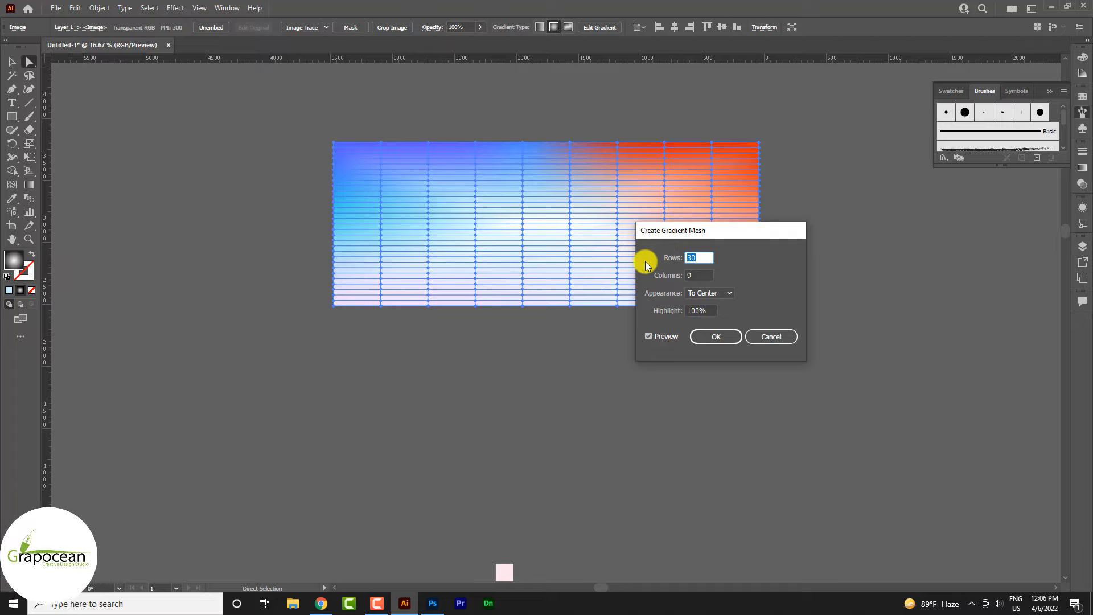
{"action": "type", "text": "20"}
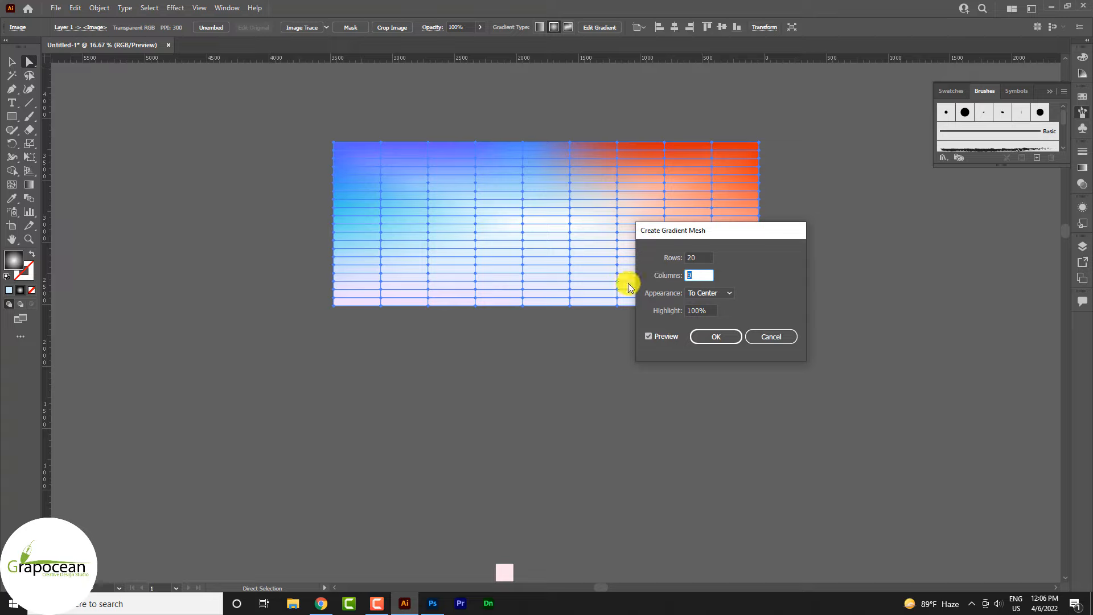
{"action": "type", "text": "2"}
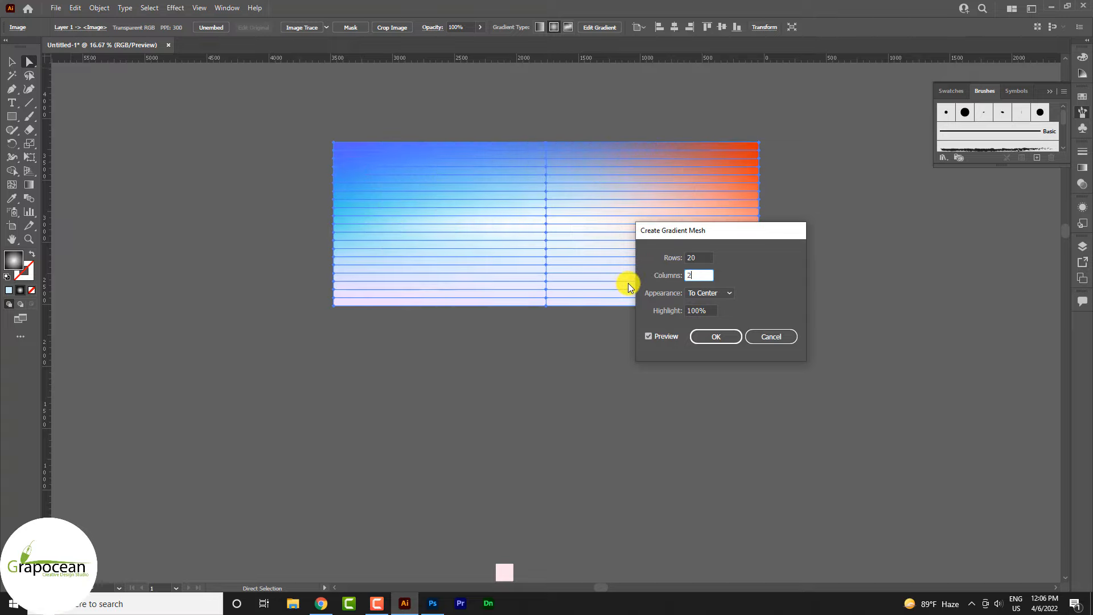
{"action": "key", "text": "BackSpace"}
{"action": "type", "text": "4"}
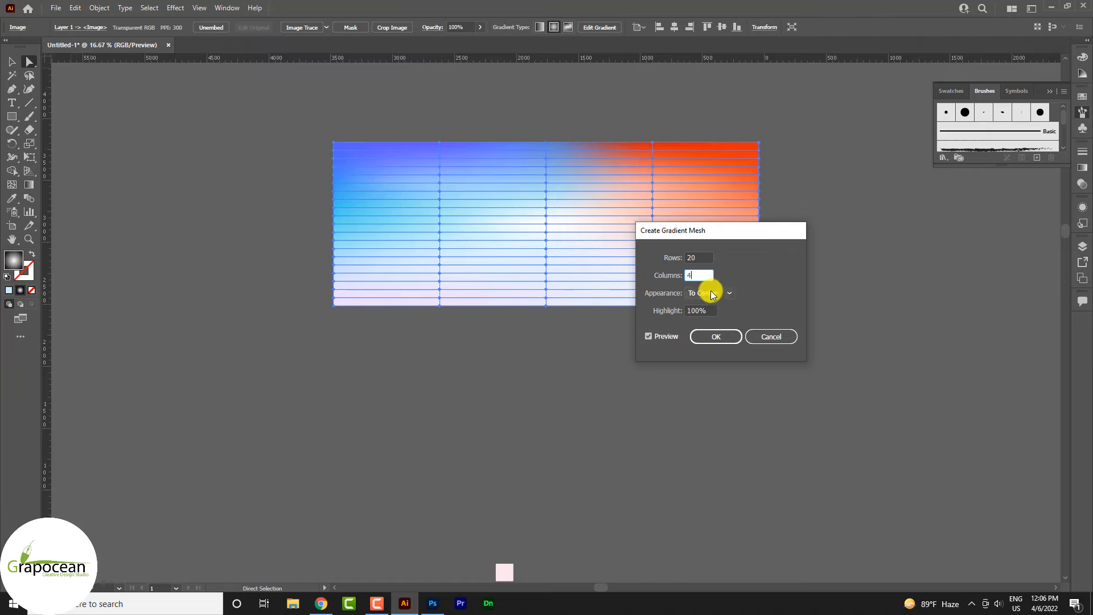
{"action": "key", "text": "BackSpace"}
{"action": "type", "text": "5"}
{"action": "key", "text": "Return"}
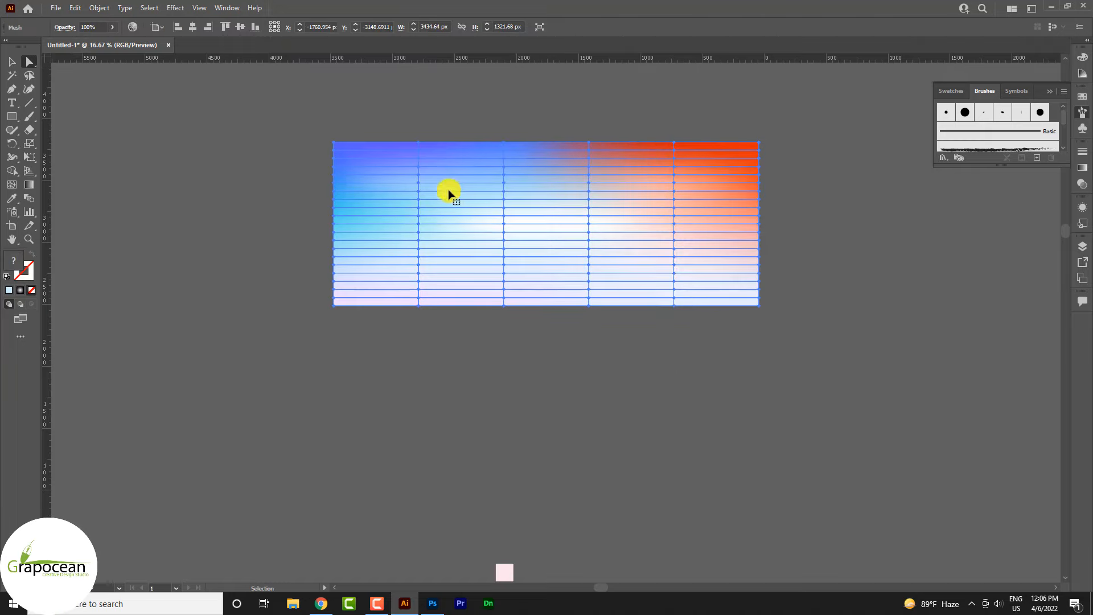
- Move the column of seven colour swatches next to the gradient mesh
{"action": "key", "text": "ctrl+plus"}
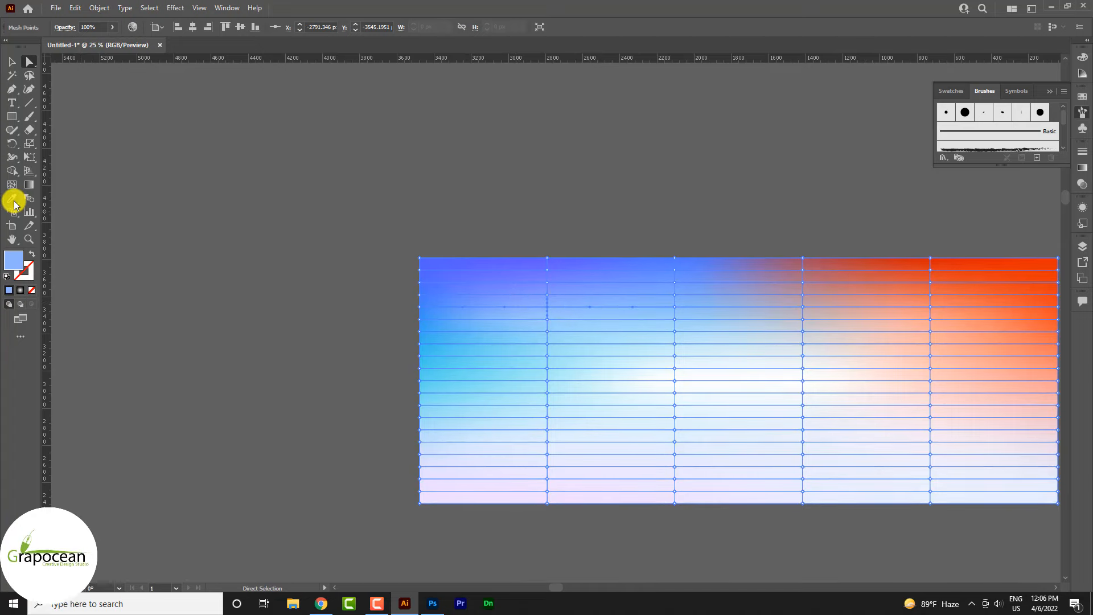
{"action": "scroll", "coordinate": [354, 405], "scroll_direction": "down", "scroll_amount": 6}
{"action": "key", "text": "ctrl+minus"}
{"action": "key", "text": "ctrl+minus"}
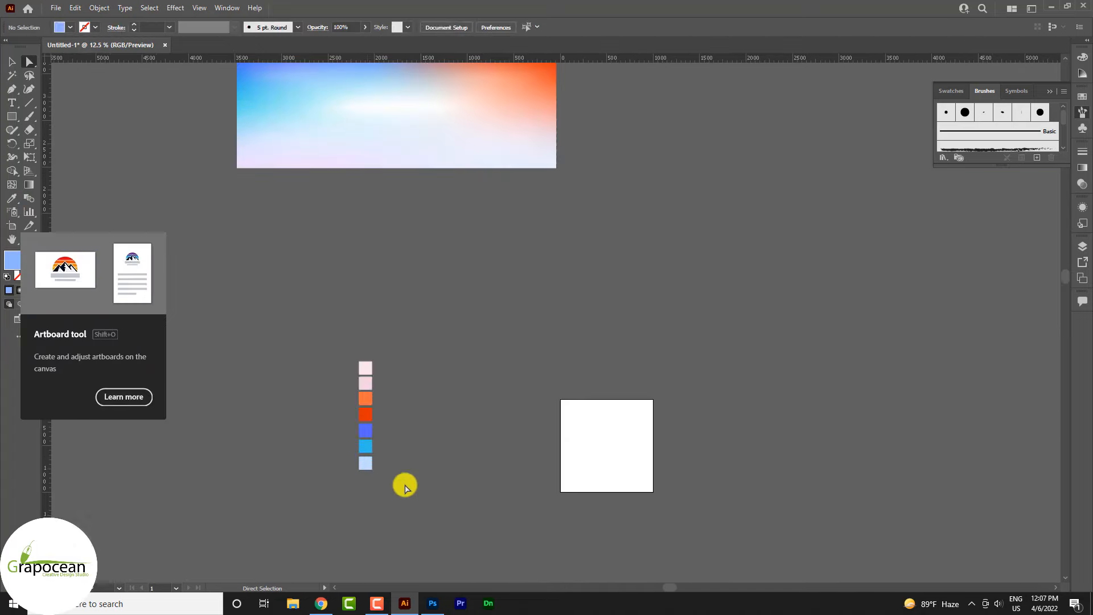
{"action": "left_click_drag", "start_coordinate": [405, 484], "coordinate": [352, 362]}
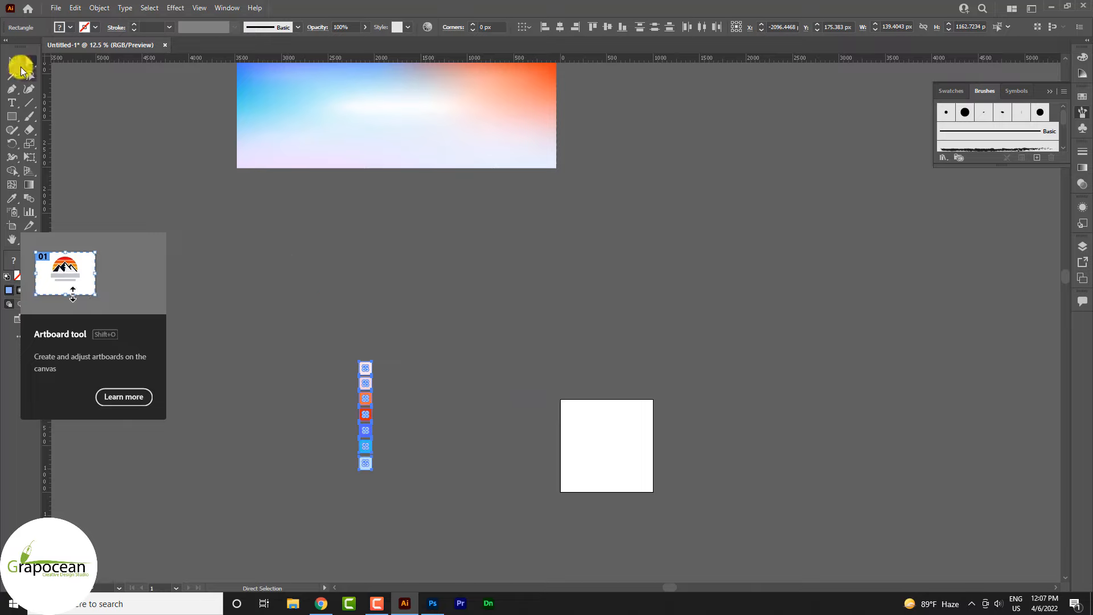
{"action": "left_click", "coordinate": [12, 60]}
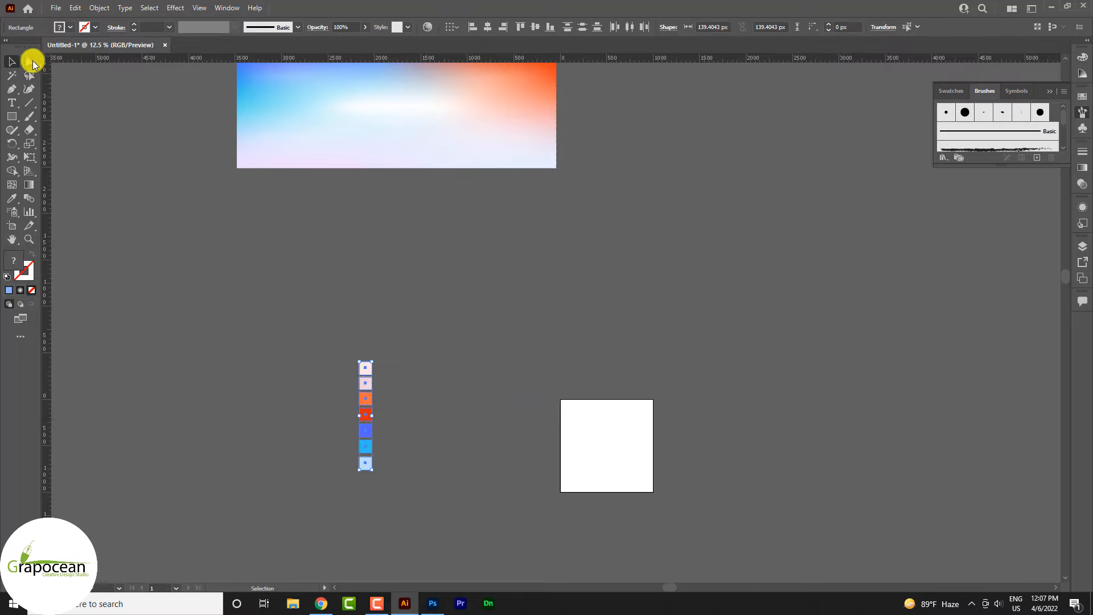
{"action": "left_click_drag", "start_coordinate": [366, 370], "coordinate": [177, 62]}
{"action": "scroll", "coordinate": [164, 245], "scroll_direction": "up", "scroll_amount": 3}
{"action": "scroll", "coordinate": [164, 245], "scroll_direction": "up", "scroll_amount": 3}
{"action": "scroll", "coordinate": [319, 253], "scroll_direction": "down", "scroll_amount": 2}
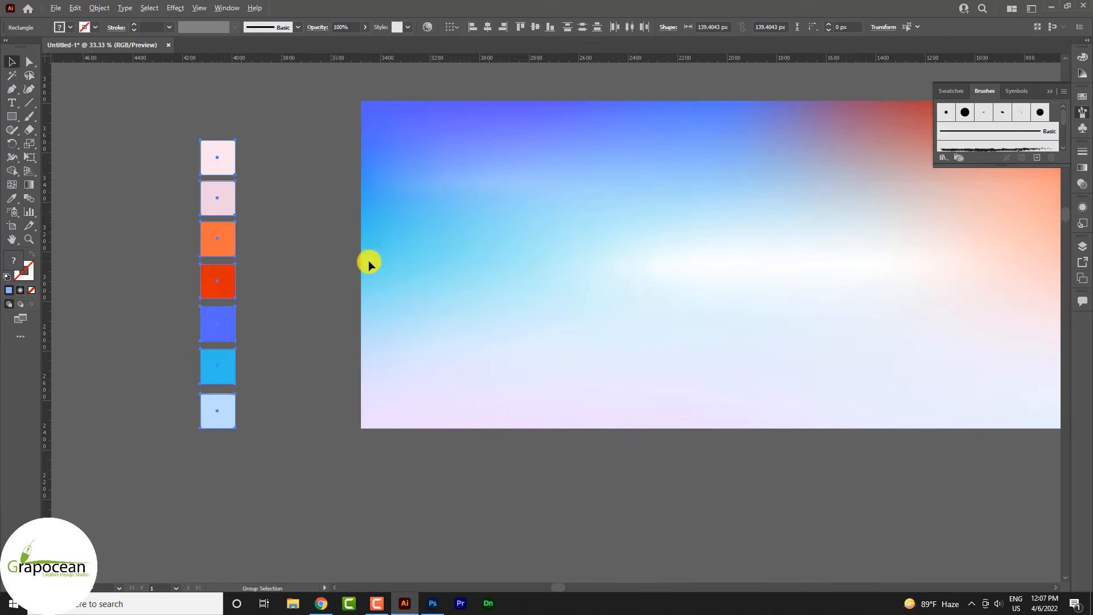
- Colour the first three interior mesh points on the second line below the mesh's top edge with the light blue swatch
{"action": "left_click", "coordinate": [399, 261]}
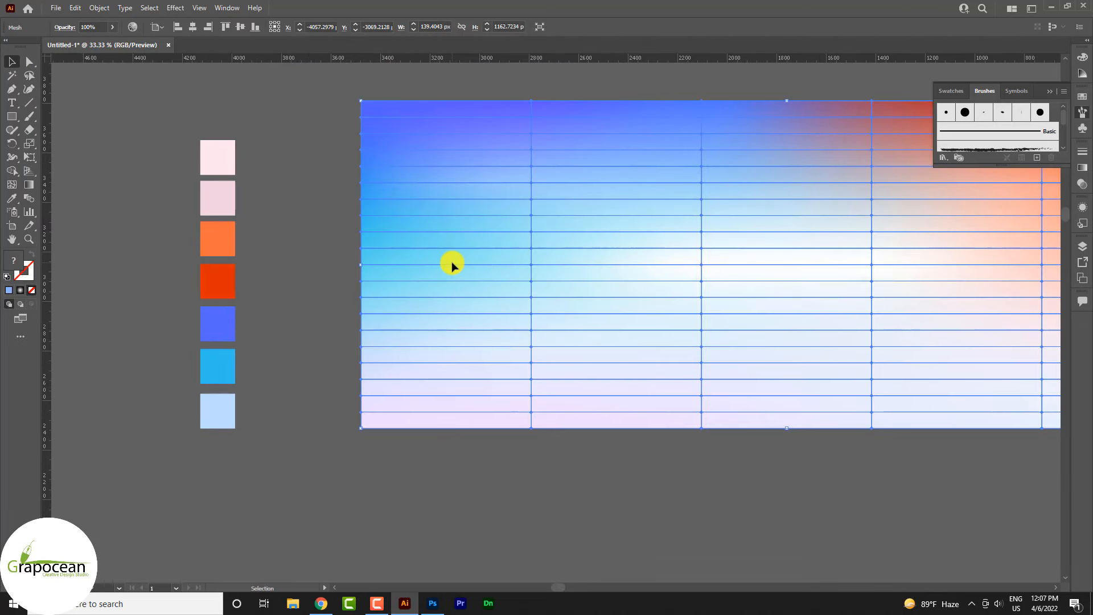
{"action": "left_click", "coordinate": [12, 188]}
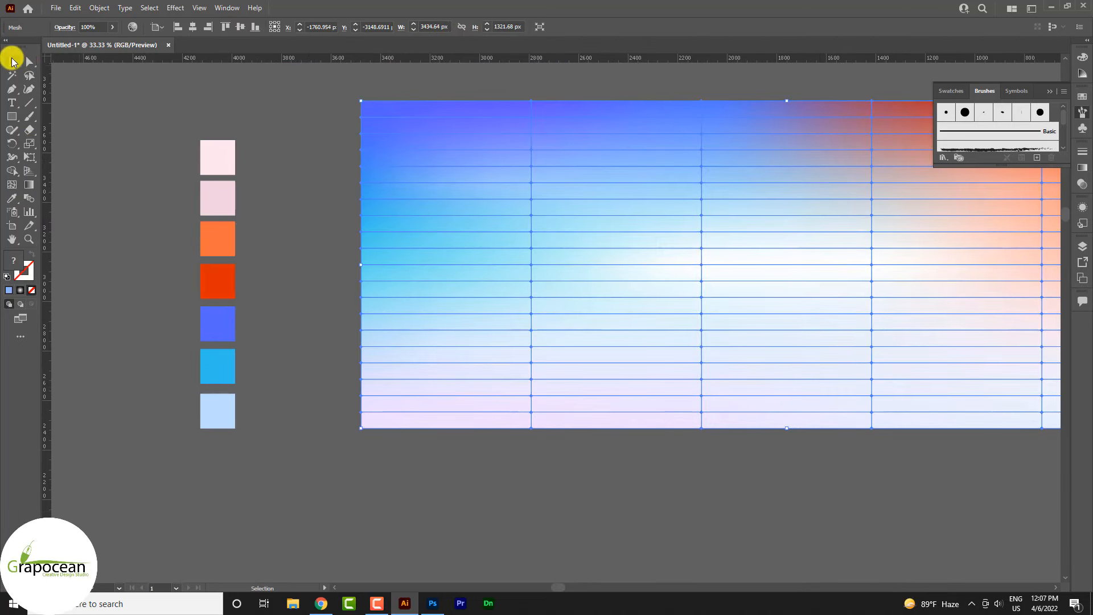
{"action": "left_click", "coordinate": [531, 134]}
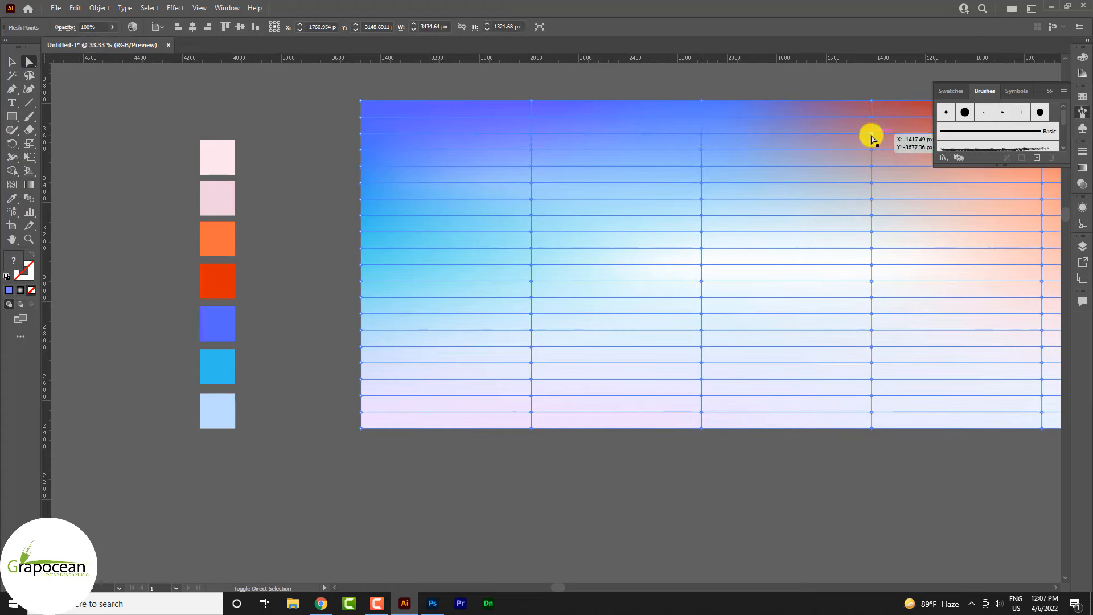
{"action": "left_click", "coordinate": [12, 197]}
{"action": "left_click", "coordinate": [216, 406]}
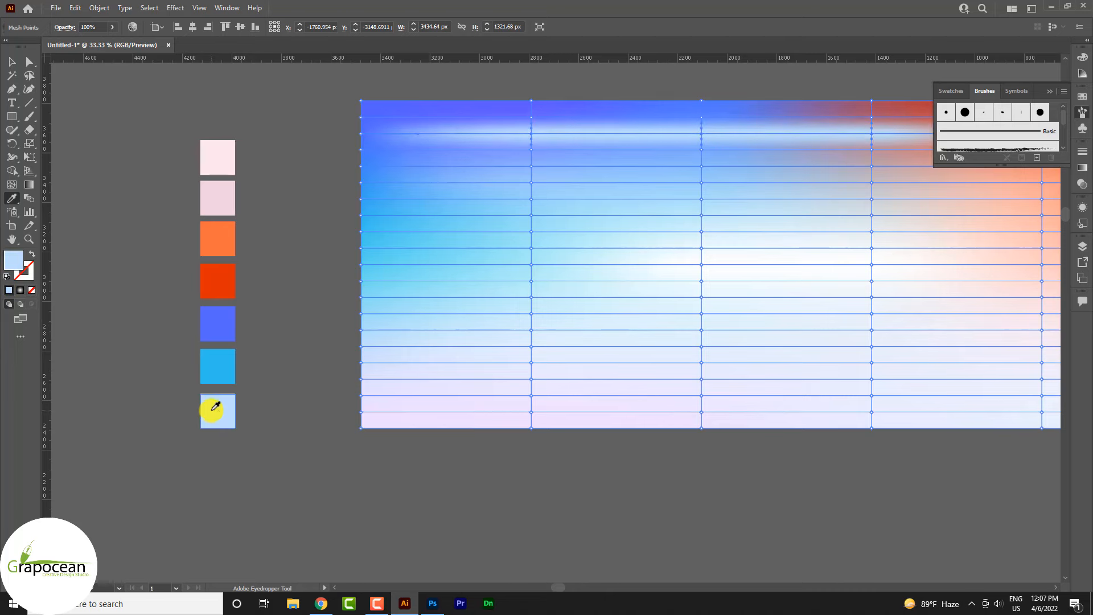
- Colour the first two interior mesh points on the line below the light blue band with the light orange swatch
{"action": "scroll", "coordinate": [256, 284], "scroll_direction": "down", "scroll_amount": 1}
{"action": "scroll", "coordinate": [484, 279], "scroll_direction": "down", "scroll_amount": 1, "text": "alt"}
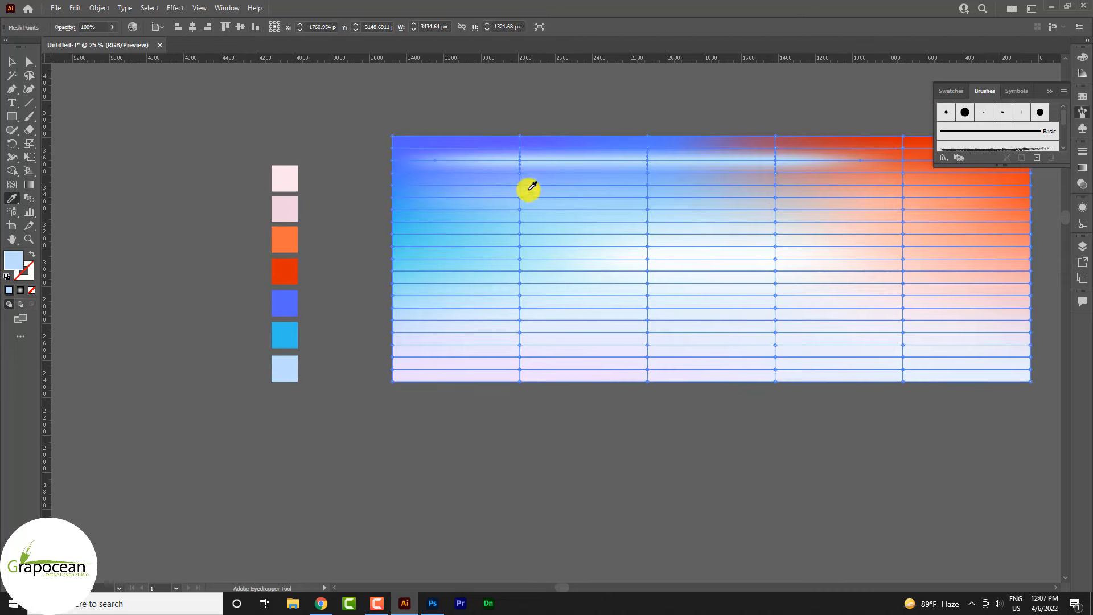
{"action": "scroll", "coordinate": [521, 185], "scroll_direction": "up", "scroll_amount": 2}
{"action": "left_click", "coordinate": [29, 61]}
{"action": "left_click", "coordinate": [533, 172]}
{"action": "left_click", "coordinate": [786, 173], "text": "shift"}
{"action": "scroll", "coordinate": [746, 179], "scroll_direction": "down", "scroll_amount": 2}
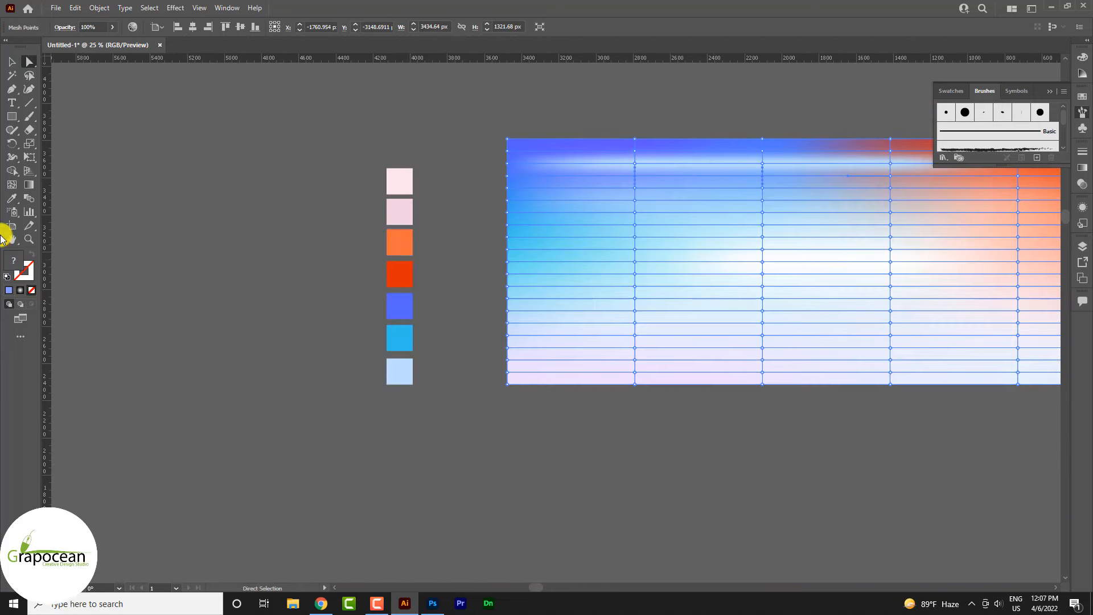
{"action": "left_click", "coordinate": [12, 199]}
{"action": "left_click", "coordinate": [407, 243]}
{"action": "left_click", "coordinate": [12, 62]}
{"action": "left_click", "coordinate": [255, 251]}
- Adjust the vertical handles of the orange mesh points to tighten the orange band
{"action": "scroll", "coordinate": [638, 176], "scroll_direction": "up", "scroll_amount": 3}
{"action": "left_click", "coordinate": [625, 169]}
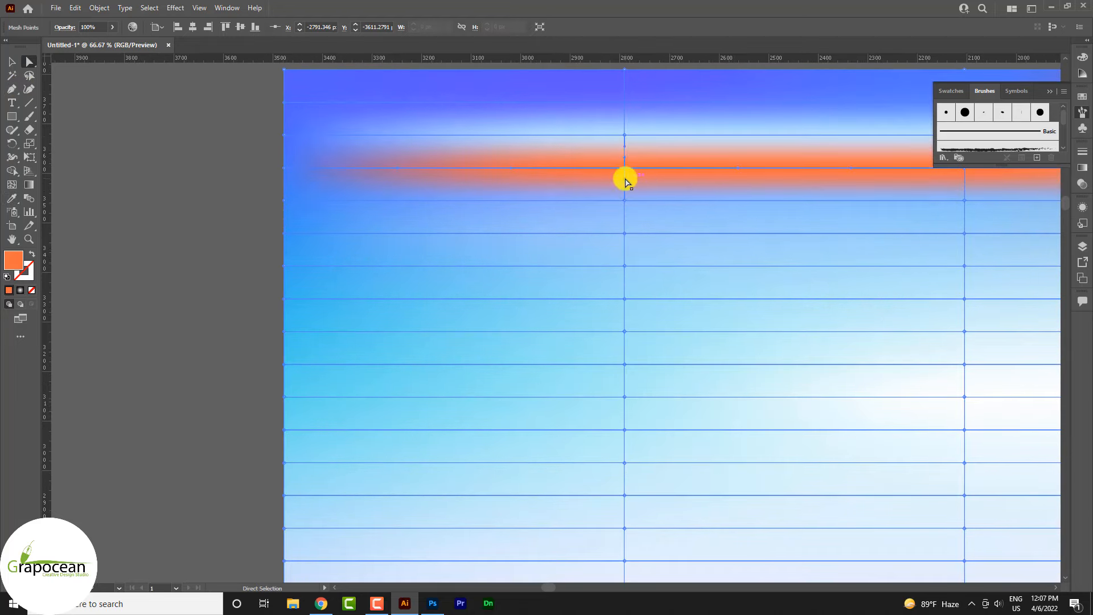
{"action": "left_click_drag", "start_coordinate": [625, 178], "coordinate": [625, 171]}
{"action": "scroll", "coordinate": [625, 169], "scroll_direction": "up", "scroll_amount": 3}
{"action": "left_click_drag", "start_coordinate": [564, 135], "coordinate": [564, 159]}
{"action": "scroll", "coordinate": [564, 228], "scroll_direction": "down", "scroll_amount": 3}
{"action": "scroll", "coordinate": [807, 257], "scroll_direction": "up", "scroll_amount": 2}
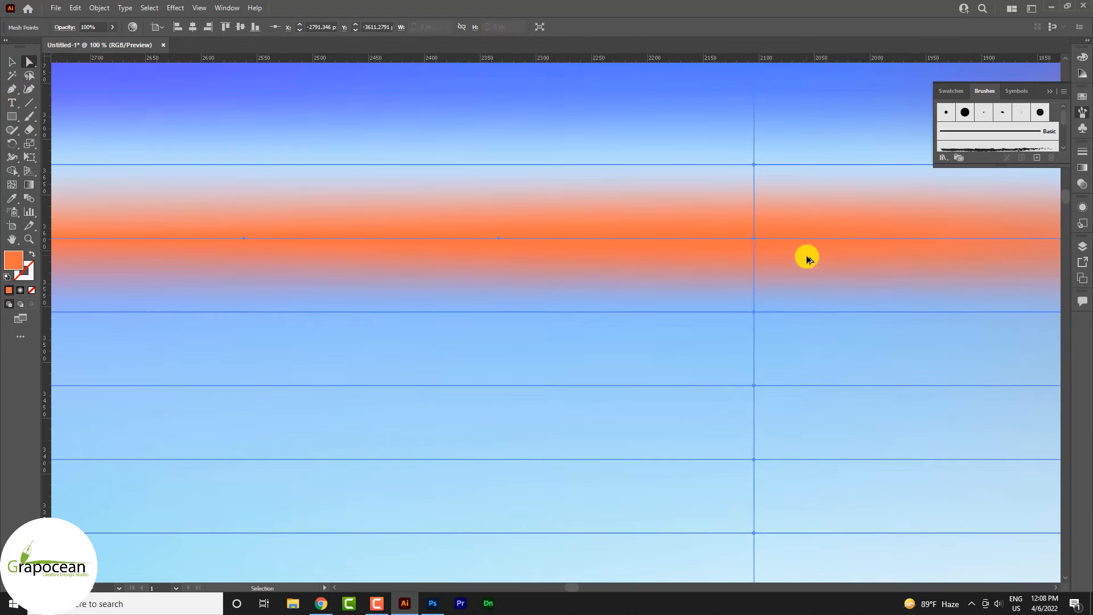
{"action": "left_click_drag", "start_coordinate": [754, 244], "coordinate": [754, 229]}
{"action": "scroll", "coordinate": [720, 296], "scroll_direction": "down", "scroll_amount": 5}
- On the mesh line below the orange band, colour the first interior point violet-blue and the second sky blue from the swatches
{"action": "left_click", "coordinate": [410, 183]}
{"action": "scroll", "coordinate": [603, 311], "scroll_direction": "up", "scroll_amount": 2}
{"action": "left_click", "coordinate": [594, 294]}
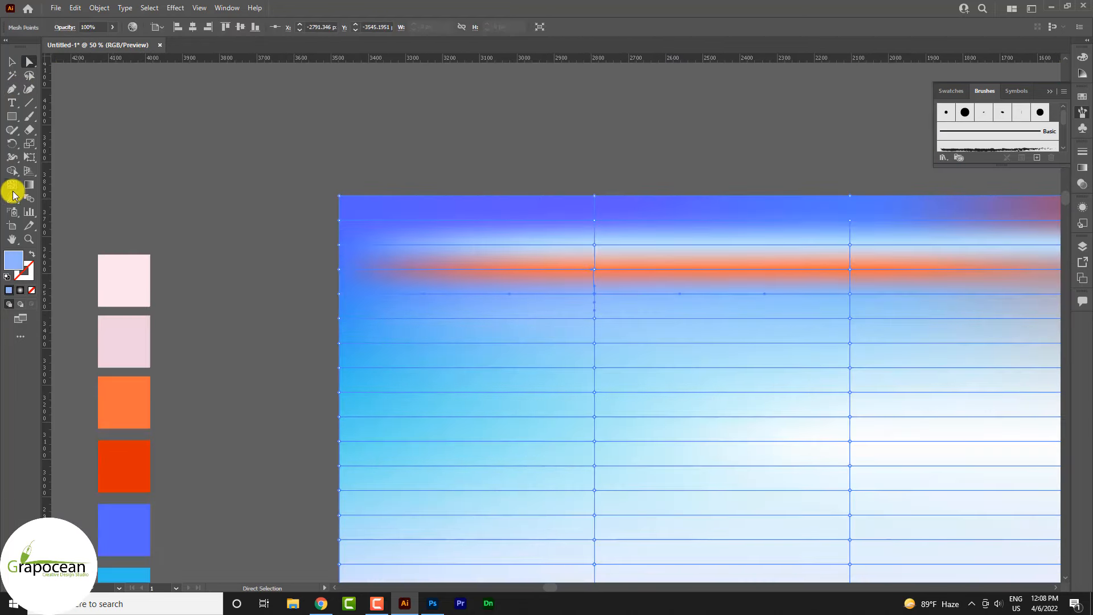
{"action": "left_click", "coordinate": [12, 198]}
{"action": "scroll", "coordinate": [124, 456], "scroll_direction": "down", "scroll_amount": 1}
{"action": "left_click", "coordinate": [124, 489]}
{"action": "left_click", "coordinate": [30, 62]}
{"action": "left_click", "coordinate": [850, 253]}
{"action": "left_click", "coordinate": [12, 198]}
{"action": "left_click", "coordinate": [124, 551]}
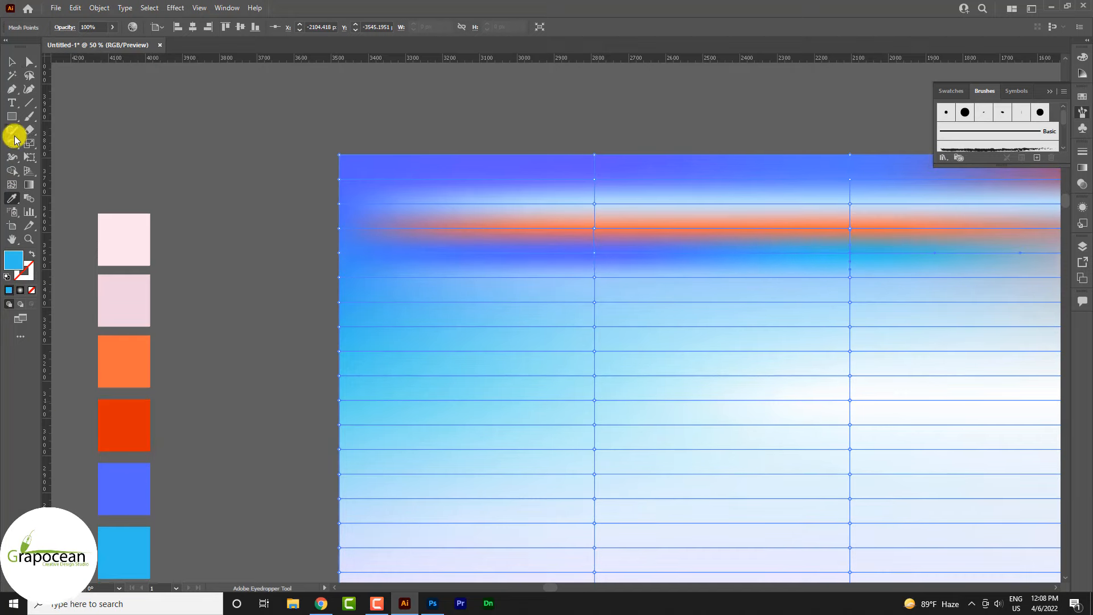
{"action": "left_click", "coordinate": [12, 61]}
{"action": "scroll", "coordinate": [533, 417], "scroll_direction": "down", "scroll_amount": 2}
{"action": "left_click", "coordinate": [307, 260]}
{"action": "scroll", "coordinate": [589, 364], "scroll_direction": "up", "scroll_amount": 3}
{"action": "left_click", "coordinate": [529, 336]}
{"action": "scroll", "coordinate": [688, 359], "scroll_direction": "down", "scroll_amount": 2}
{"action": "left_click", "coordinate": [12, 198]}
{"action": "scroll", "coordinate": [289, 297], "scroll_direction": "down", "scroll_amount": 1}
{"action": "left_click", "coordinate": [289, 287]}
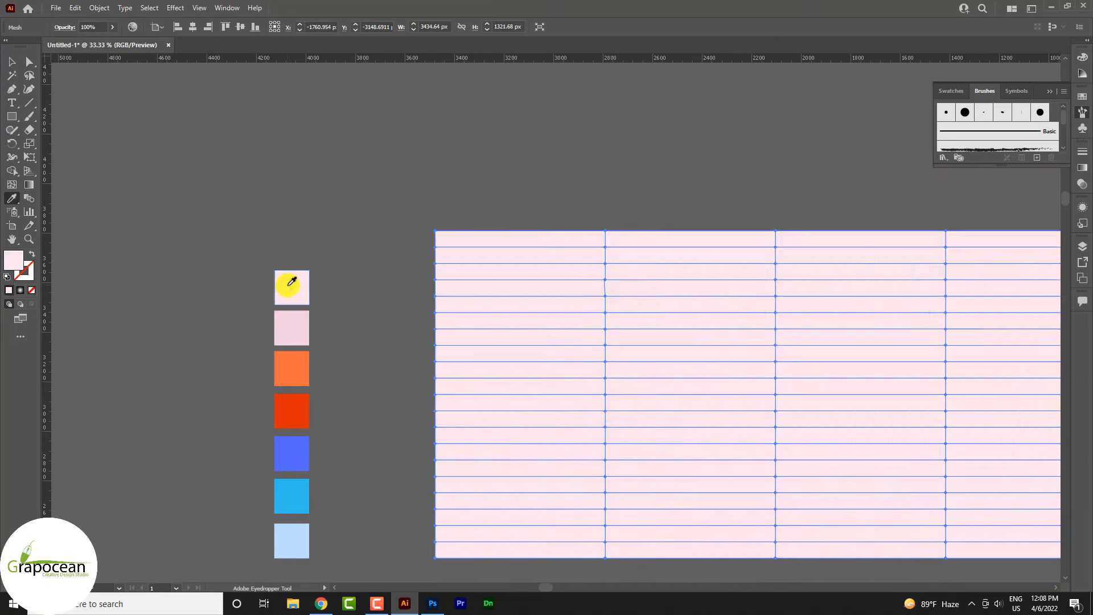
{"action": "key", "text": "ctrl+z"}
- Two mesh lines below the blue band, colour the first interior point with the darker pink swatch and the second with the pale pink
{"action": "left_click", "coordinate": [12, 62]}
{"action": "key", "text": "a"}
{"action": "left_click", "coordinate": [604, 329]}
{"action": "left_click", "coordinate": [12, 199]}
{"action": "left_click", "coordinate": [292, 327]}
{"action": "key", "text": "a"}
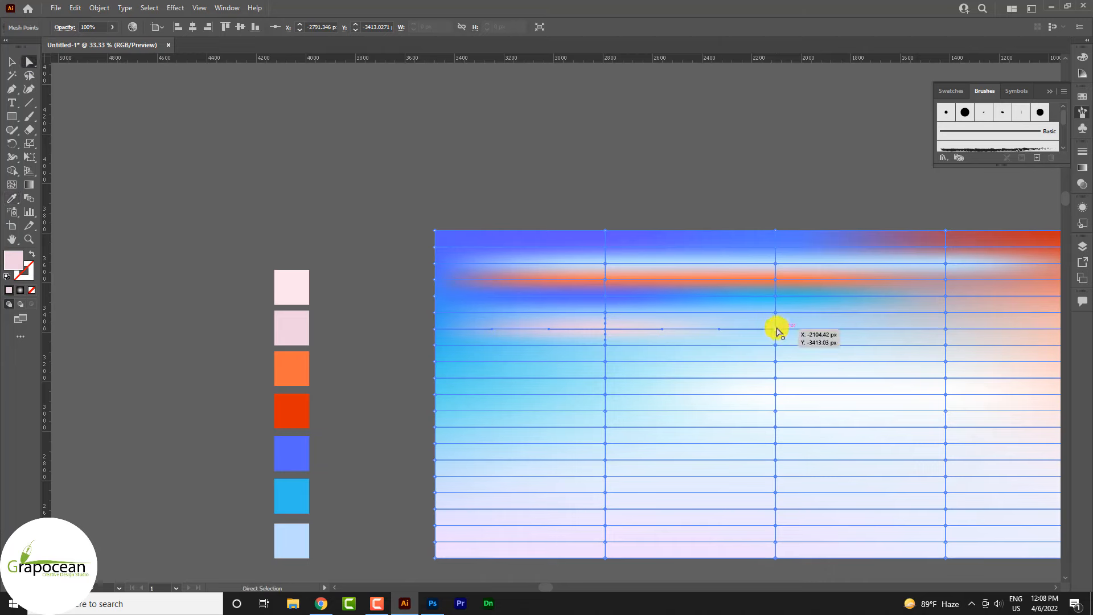
{"action": "left_click", "coordinate": [775, 329]}
{"action": "left_click", "coordinate": [12, 198]}
{"action": "left_click", "coordinate": [291, 362]}
- Colour the mesh point directly below the first pink point dark grey with the Eyedropper
{"action": "key", "text": "a"}
{"action": "left_click", "coordinate": [605, 346]}
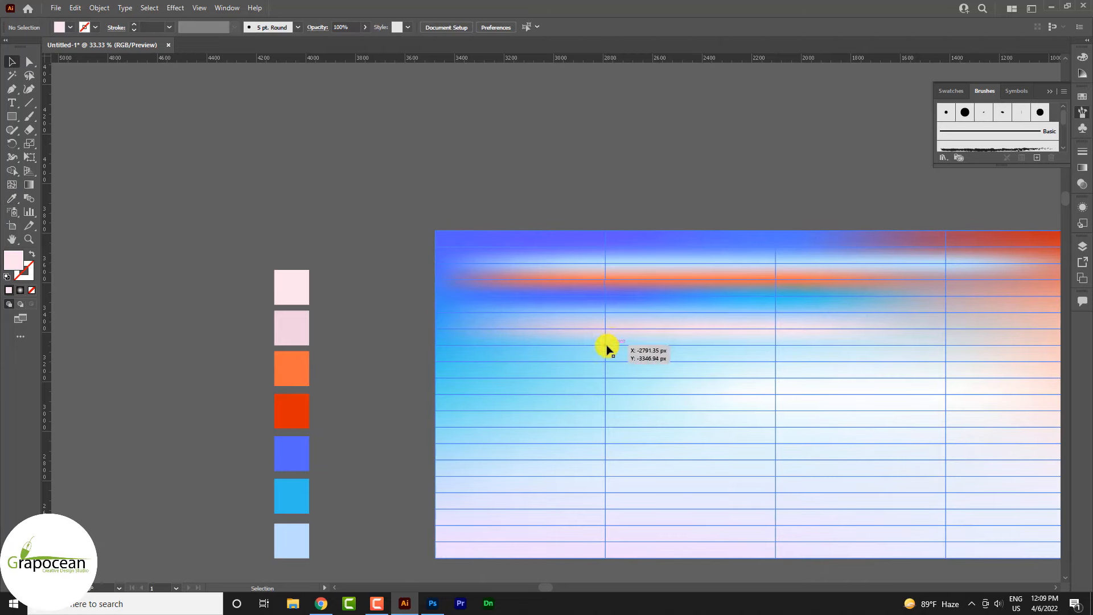
{"action": "left_click", "coordinate": [12, 198]}
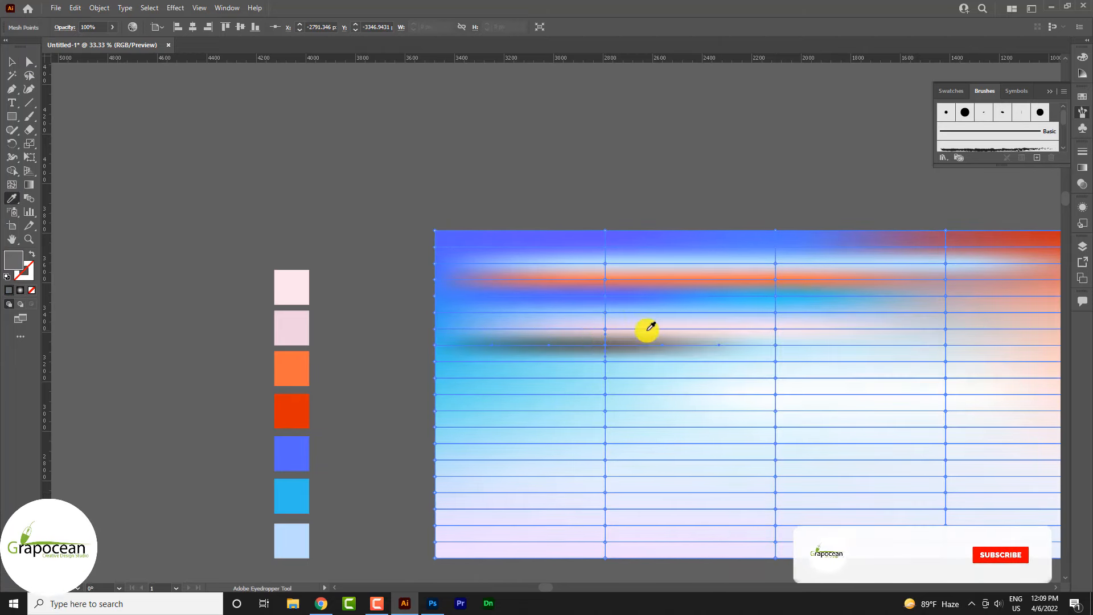
{"action": "scroll", "coordinate": [650, 325], "scroll_direction": "up", "scroll_amount": 2}
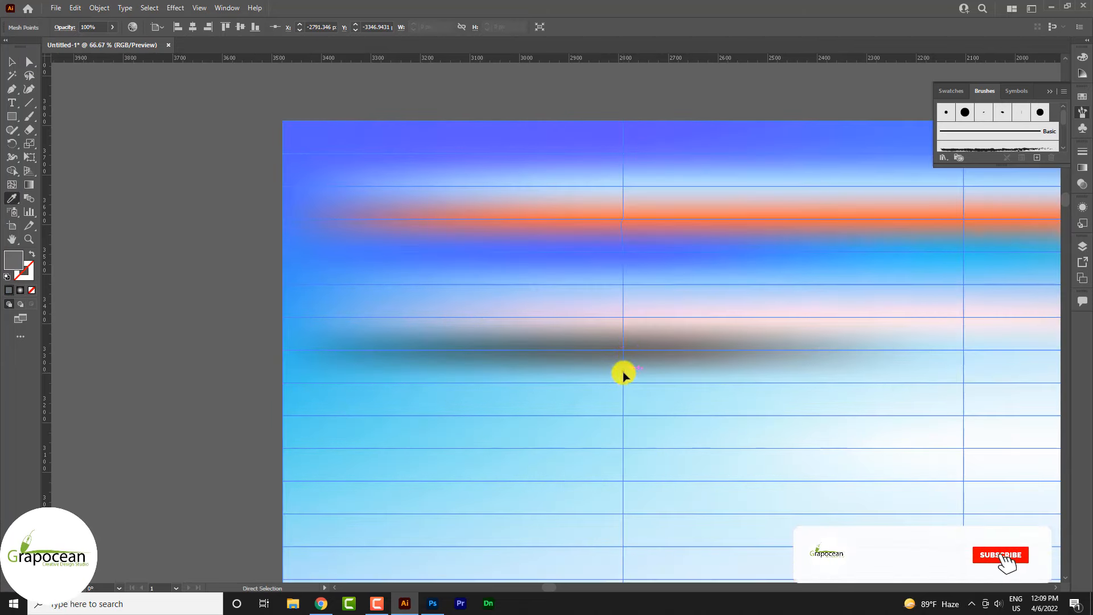
{"action": "key", "text": "a"}
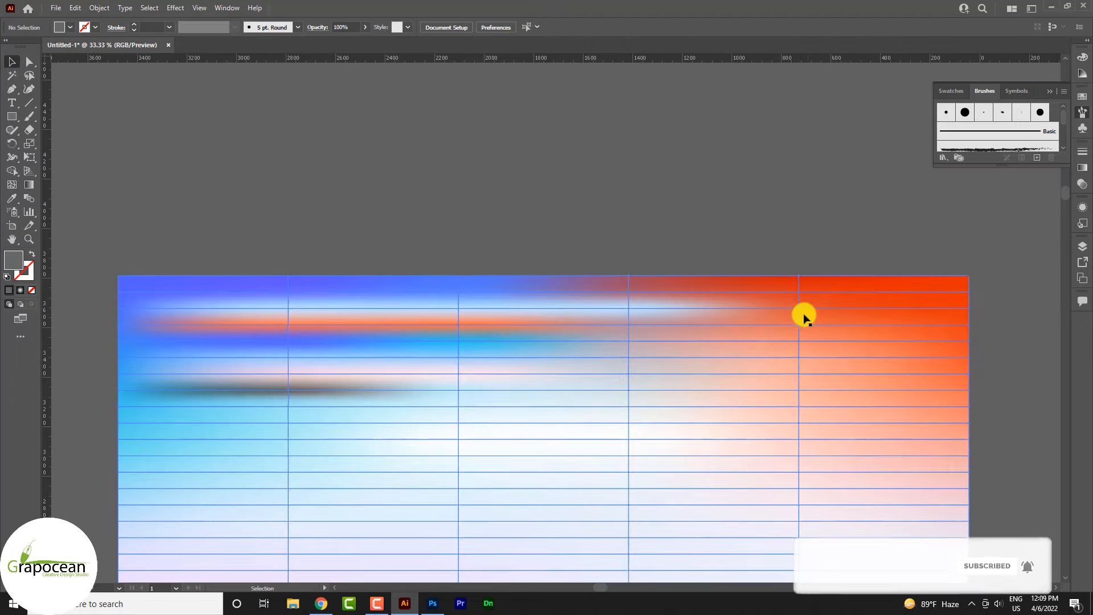
- On the light blue band's mesh line, colour the last interior point, within the red area, dark grey
{"action": "left_click", "coordinate": [804, 315]}
{"action": "key", "text": "a"}
{"action": "left_click", "coordinate": [798, 309]}
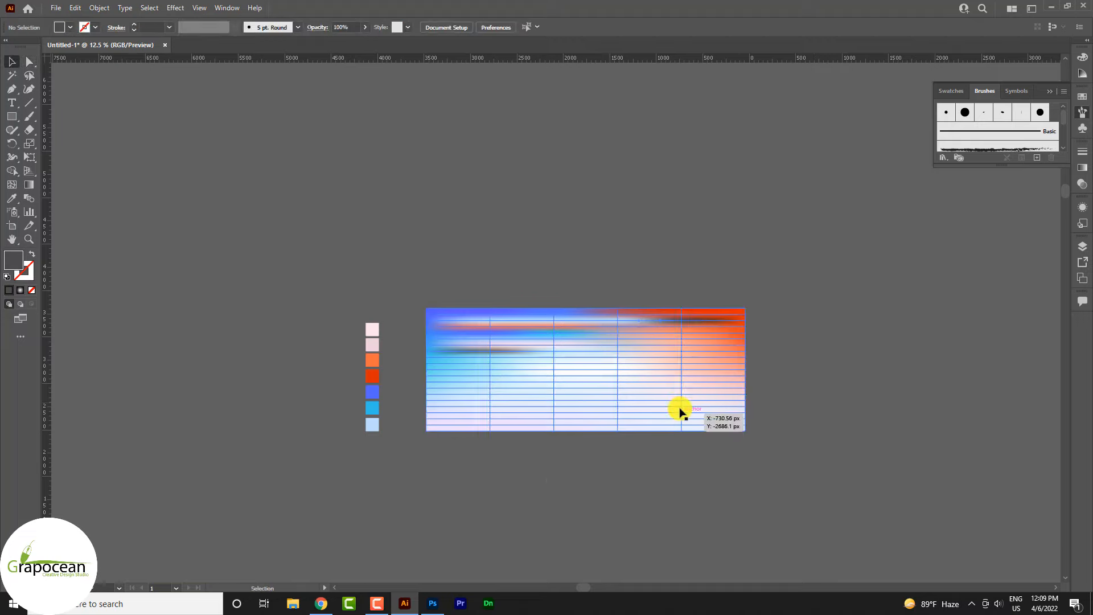
{"action": "scroll", "coordinate": [552, 369], "scroll_direction": "up", "scroll_amount": 2}
{"action": "scroll", "coordinate": [584, 333], "scroll_direction": "up", "scroll_amount": 2}
- Colour the second and third interior points on the lower dark streak's mesh line with the darker pink swatch, lightened to near white
{"action": "left_click", "coordinate": [228, 256]}
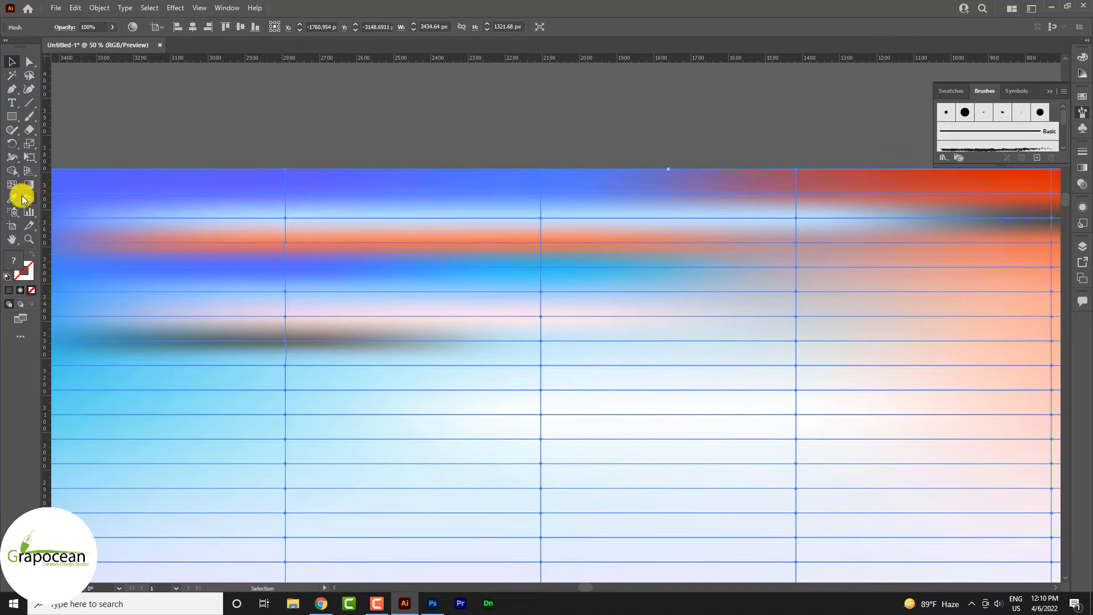
{"action": "left_click", "coordinate": [29, 61]}
{"action": "scroll", "coordinate": [569, 321], "scroll_direction": "down", "scroll_amount": 2}
{"action": "left_click", "coordinate": [554, 331]}
{"action": "left_click", "coordinate": [683, 331], "text": "shift"}
{"action": "key", "text": "i"}
{"action": "left_click", "coordinate": [191, 317]}
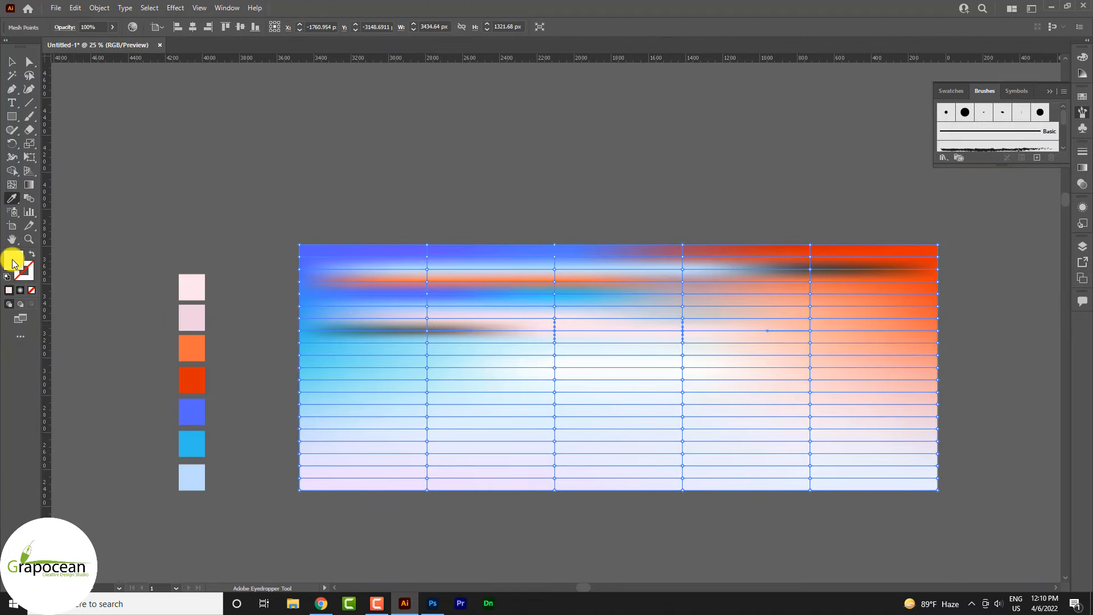
{"action": "double_click", "coordinate": [12, 260]}
{"action": "left_click_drag", "start_coordinate": [701, 377], "coordinate": [679, 358]}
{"action": "left_click", "coordinate": [954, 366]}
{"action": "left_click", "coordinate": [12, 62]}
{"action": "left_click", "coordinate": [318, 171]}
- On the mesh line between the blue and pink bands, colour the third and fourth interior points near-white F2F5F9
{"action": "scroll", "coordinate": [685, 313], "scroll_direction": "up", "scroll_amount": 1}
{"action": "left_click", "coordinate": [706, 319]}
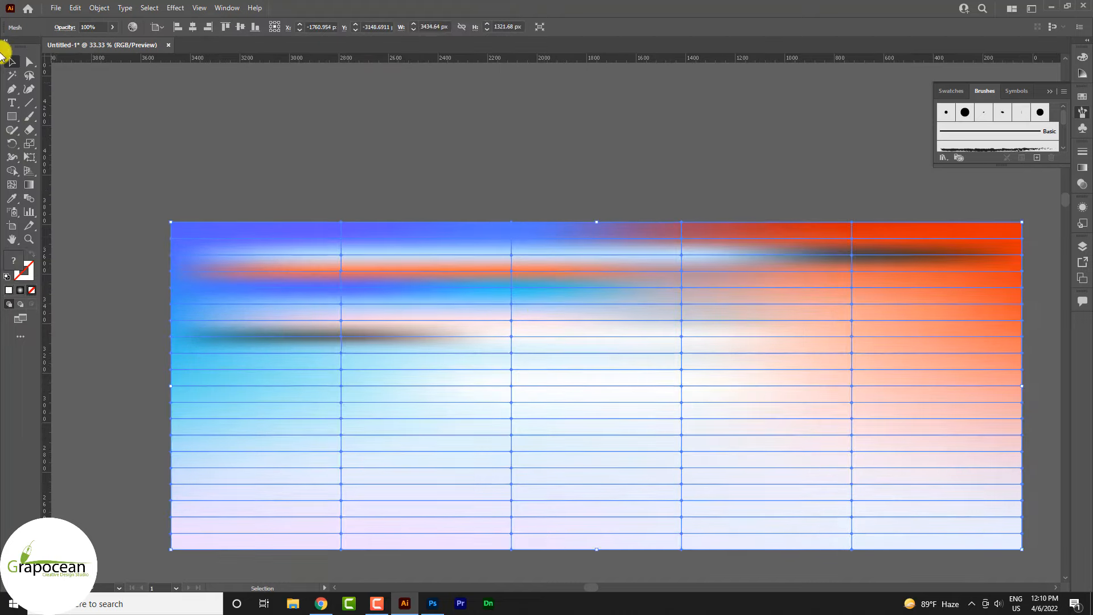
{"action": "left_click", "coordinate": [852, 304], "text": "shift"}
{"action": "left_click", "coordinate": [12, 198]}
{"action": "left_click", "coordinate": [489, 305]}
{"action": "double_click", "coordinate": [16, 259]}
{"action": "left_click", "coordinate": [690, 363]}
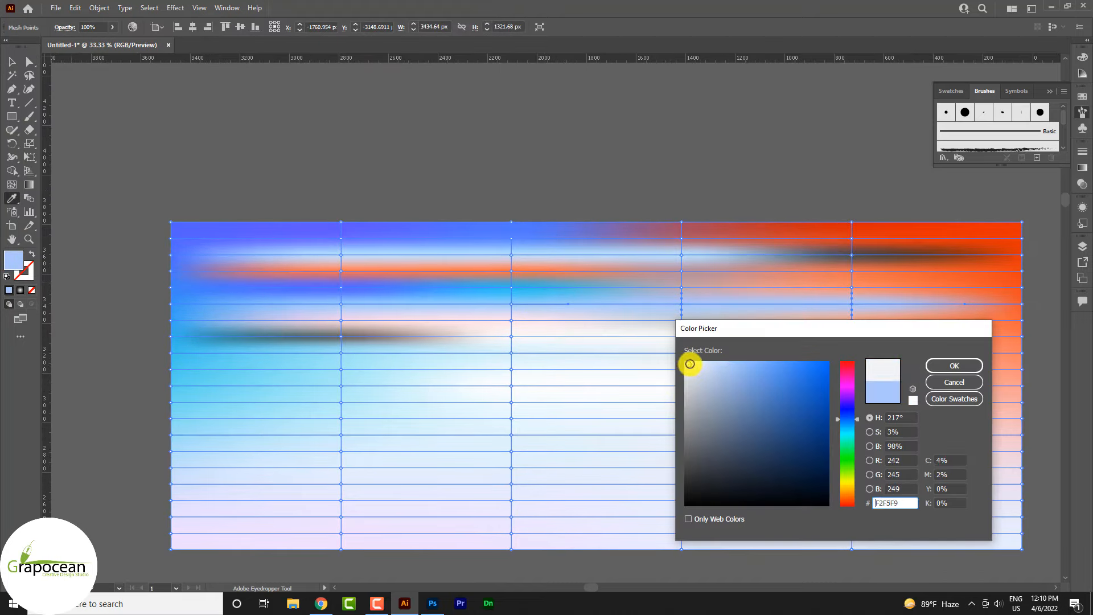
{"action": "left_click", "coordinate": [954, 365]}
{"action": "key", "text": "v"}
{"action": "left_click", "coordinate": [677, 171]}
- Recolour the dark grey point in the upper red area with the red swatch
{"action": "scroll", "coordinate": [676, 340], "scroll_direction": "down", "scroll_amount": 2}
{"action": "scroll", "coordinate": [776, 457], "scroll_direction": "up", "scroll_amount": 1}
{"action": "scroll", "coordinate": [326, 310], "scroll_direction": "down", "scroll_amount": 4}
{"action": "scroll", "coordinate": [317, 266], "scroll_direction": "up", "scroll_amount": 3}
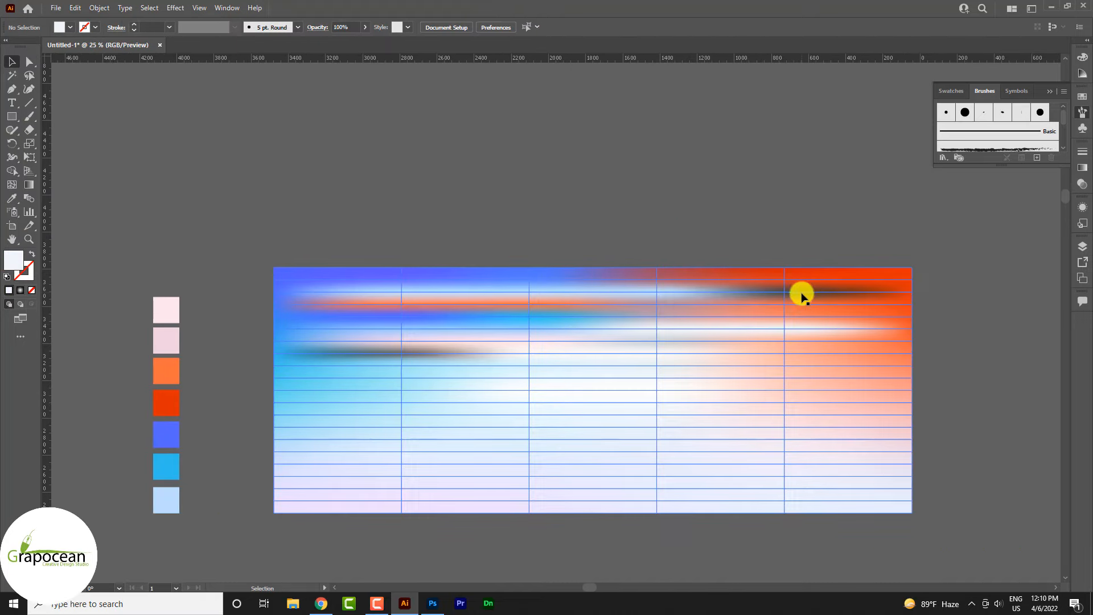
{"action": "key", "text": "a"}
{"action": "left_click", "coordinate": [786, 293]}
{"action": "double_click", "coordinate": [14, 261]}
{"action": "left_click", "coordinate": [849, 380]}
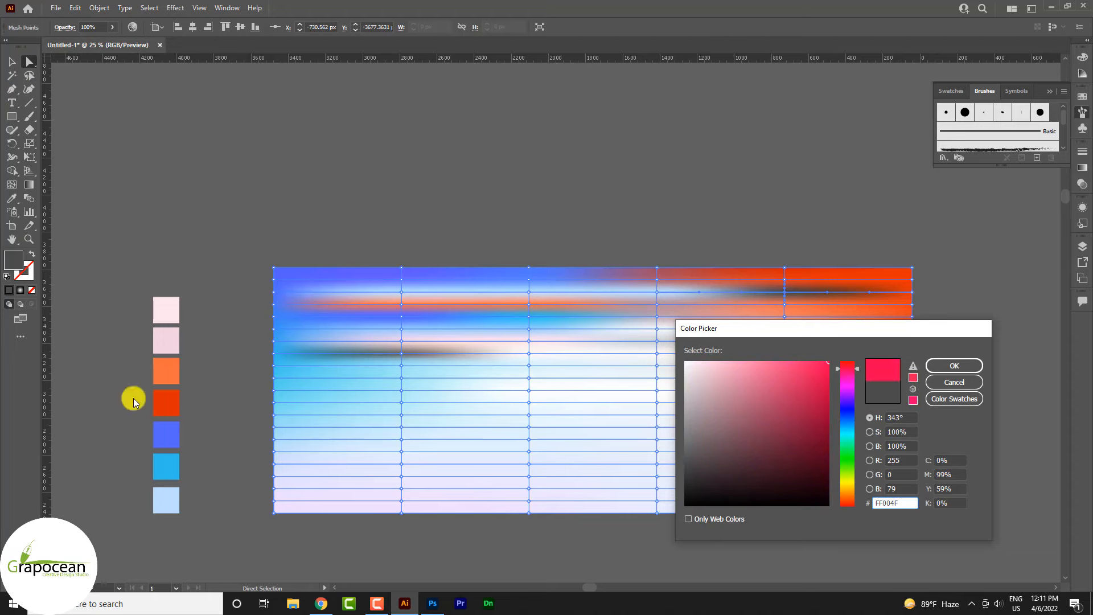
{"action": "left_click", "coordinate": [954, 382]}
{"action": "key", "text": "i"}
{"action": "left_click", "coordinate": [170, 404]}
{"action": "key", "text": "v"}
{"action": "left_click", "coordinate": [984, 448]}
- Recolour the remaining dark grey point below the pink band to pale blue-grey DDE4ED
{"action": "scroll", "coordinate": [984, 448], "scroll_direction": "down", "scroll_amount": 1}
{"action": "scroll", "coordinate": [968, 439], "scroll_direction": "down", "scroll_amount": 1}
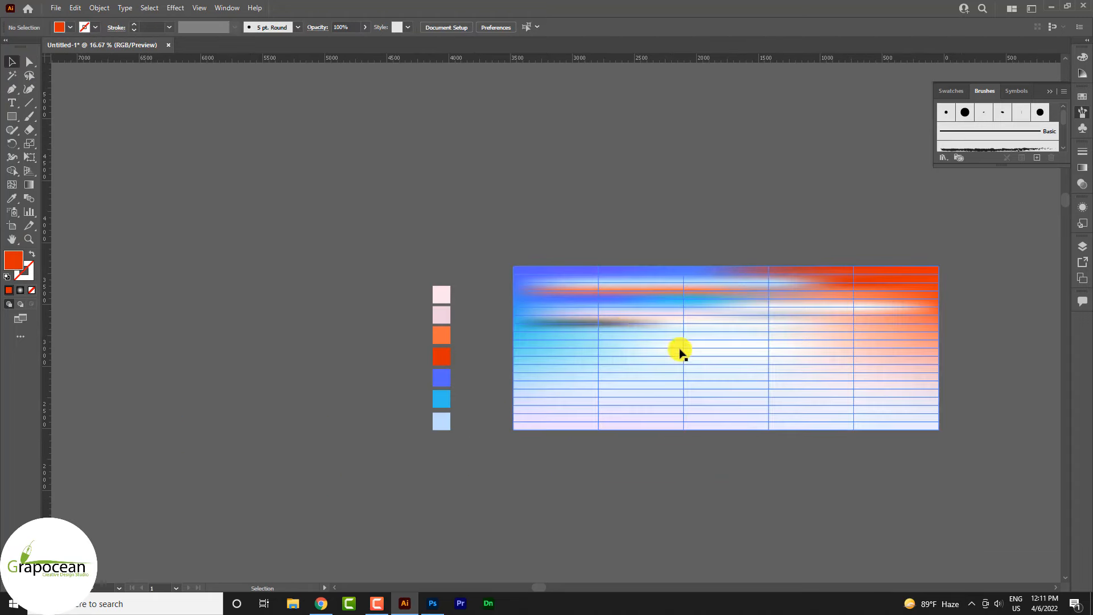
{"action": "scroll", "coordinate": [614, 328], "scroll_direction": "up", "scroll_amount": 4}
{"action": "left_click", "coordinate": [750, 354]}
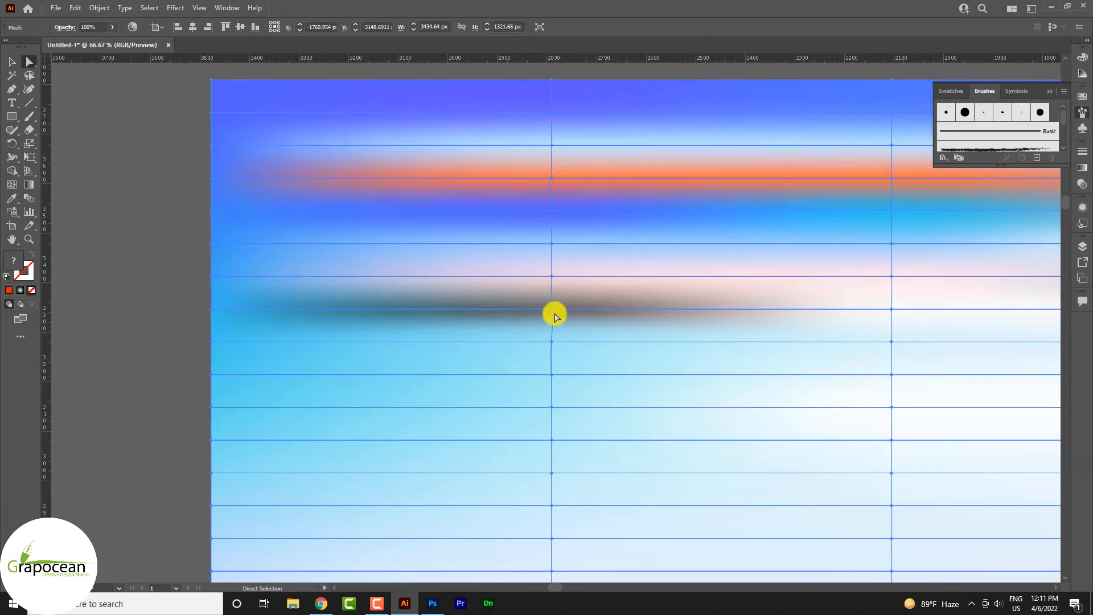
{"action": "left_click", "coordinate": [552, 310]}
{"action": "double_click", "coordinate": [14, 260]}
{"action": "left_click", "coordinate": [955, 365]}
{"action": "double_click", "coordinate": [15, 260]}
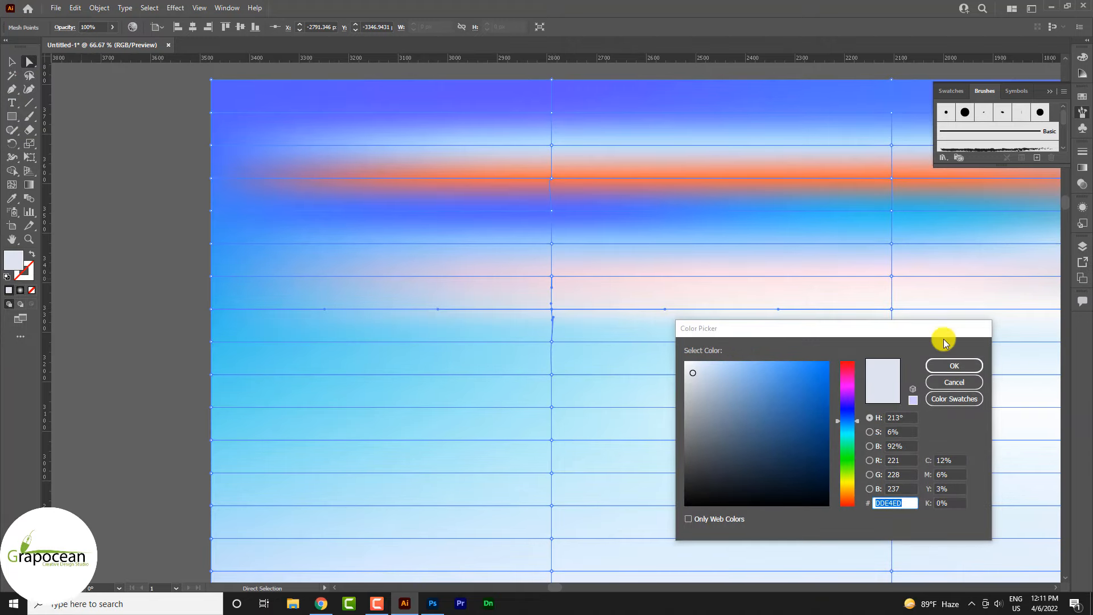
{"action": "left_click", "coordinate": [955, 365]}
- Colour the first interior point directly below the pink band with the sky blue swatch
{"action": "left_click_drag", "start_coordinate": [847, 321], "coordinate": [676, 269]}
{"action": "scroll", "coordinate": [570, 282], "scroll_direction": "down", "scroll_amount": 2}
{"action": "left_click", "coordinate": [16, 200]}
{"action": "left_click", "coordinate": [144, 423]}
{"action": "left_click", "coordinate": [146, 384]}
{"action": "left_click", "coordinate": [146, 423]}
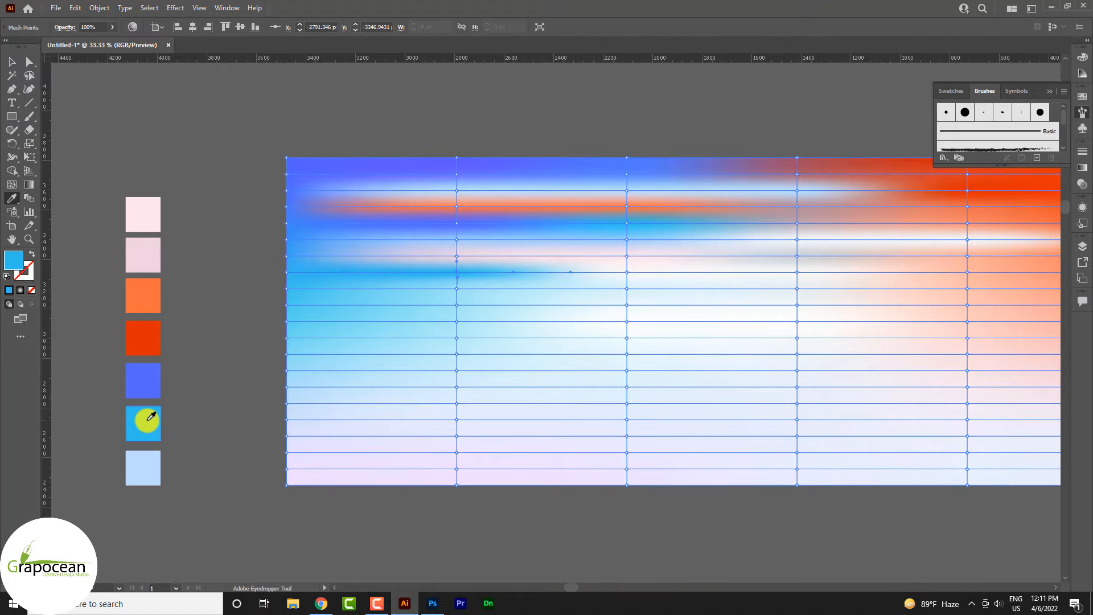
{"action": "left_click", "coordinate": [13, 62]}
{"action": "scroll", "coordinate": [381, 312], "scroll_direction": "down", "scroll_amount": 2}
{"action": "left_click", "coordinate": [622, 448]}
{"action": "scroll", "coordinate": [556, 322], "scroll_direction": "up", "scroll_amount": 2}
{"action": "left_click", "coordinate": [555, 323]}
{"action": "key", "text": "a"}
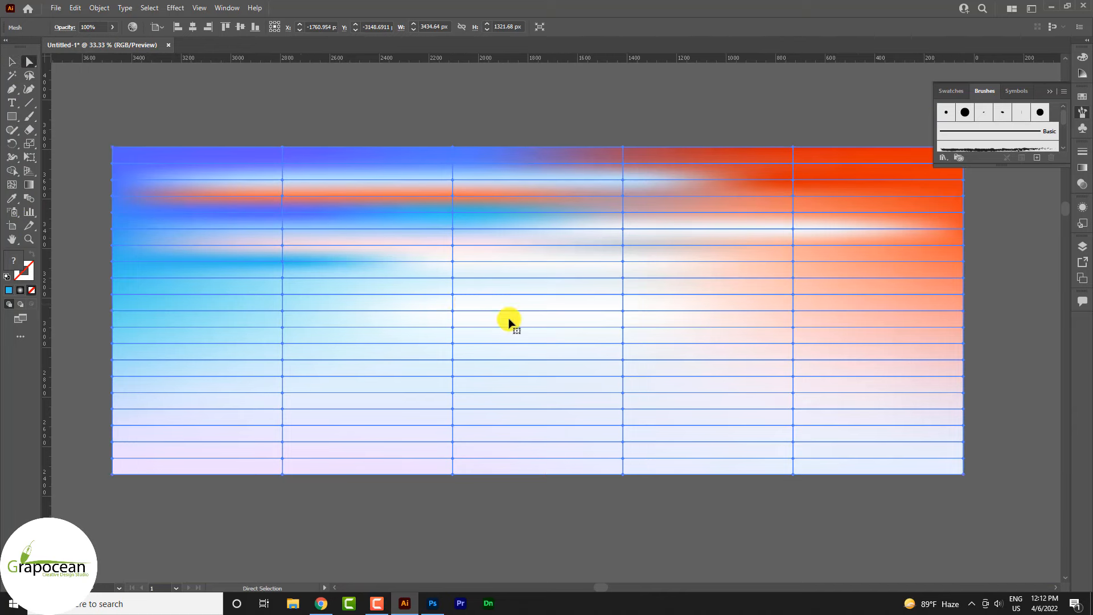
{"action": "scroll", "coordinate": [510, 322], "scroll_direction": "down", "scroll_amount": 1}
{"action": "left_click", "coordinate": [467, 289]}
{"action": "left_click", "coordinate": [595, 288], "text": "shift"}
{"action": "left_click", "coordinate": [14, 195]}
{"action": "left_click", "coordinate": [12, 62]}
{"action": "left_click", "coordinate": [417, 478]}
- Two mesh lines below the short sky blue streak, colour the second and third interior points with the orange swatch, softened to light orange
{"action": "key", "text": "a"}
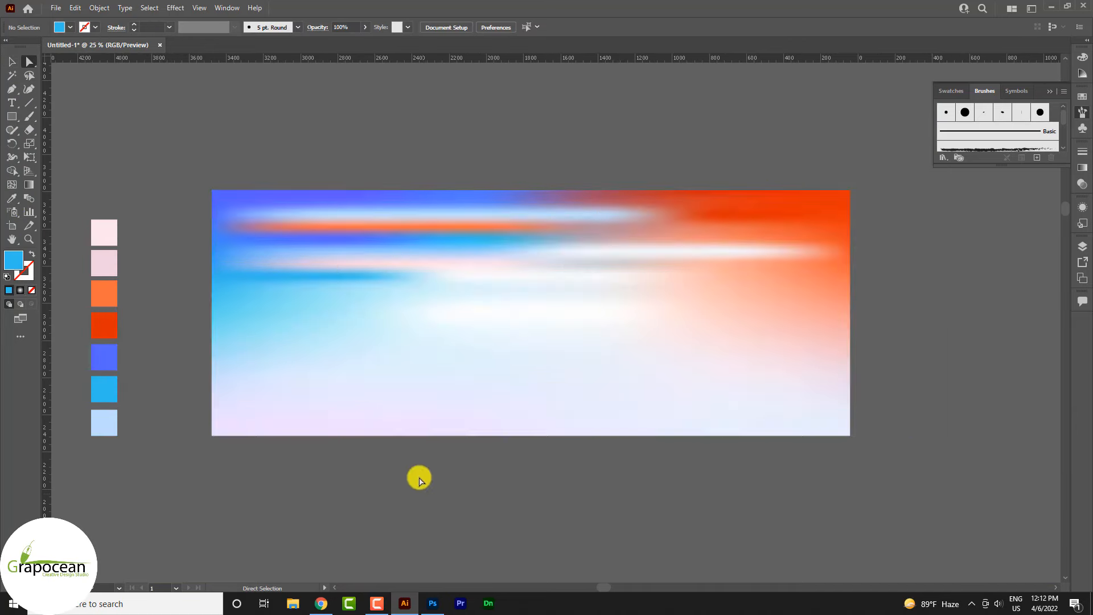
{"action": "left_click", "coordinate": [467, 300]}
{"action": "left_click", "coordinate": [595, 301], "text": "shift"}
{"action": "left_click", "coordinate": [12, 198]}
{"action": "left_click", "coordinate": [111, 267]}
{"action": "left_click", "coordinate": [112, 296]}
{"action": "double_click", "coordinate": [14, 260]}
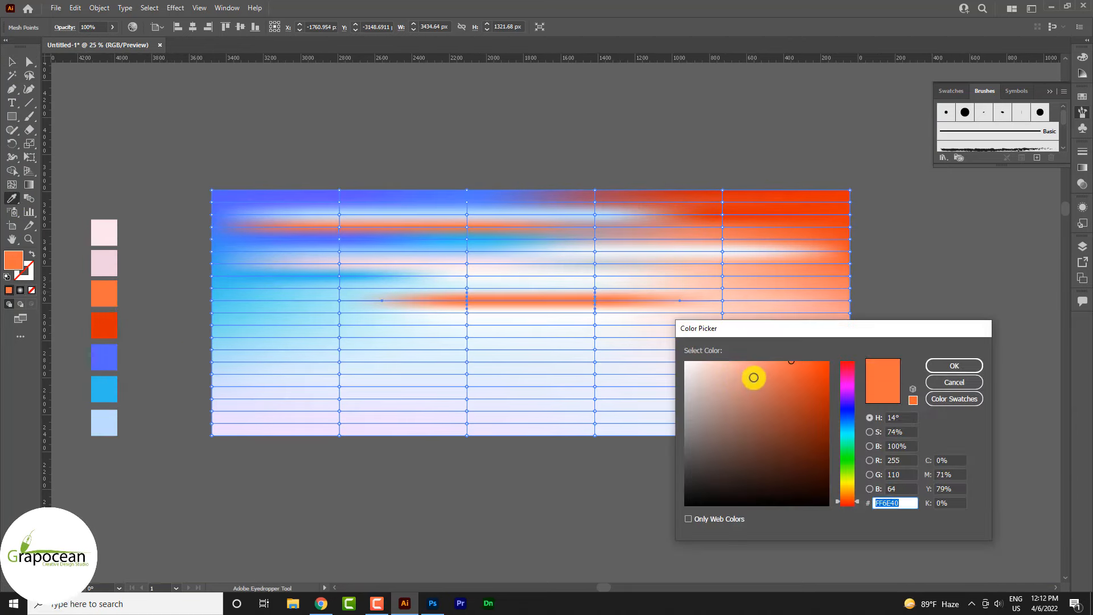
{"action": "left_click", "coordinate": [735, 364]}
{"action": "left_click", "coordinate": [954, 366]}
{"action": "left_click", "coordinate": [12, 61]}
{"action": "left_click", "coordinate": [638, 476]}
- Two mesh lines below the lower orange streak, colour the last interior point with the red swatch softened to FF927D
{"action": "scroll", "coordinate": [686, 354], "scroll_direction": "down", "scroll_amount": 1}
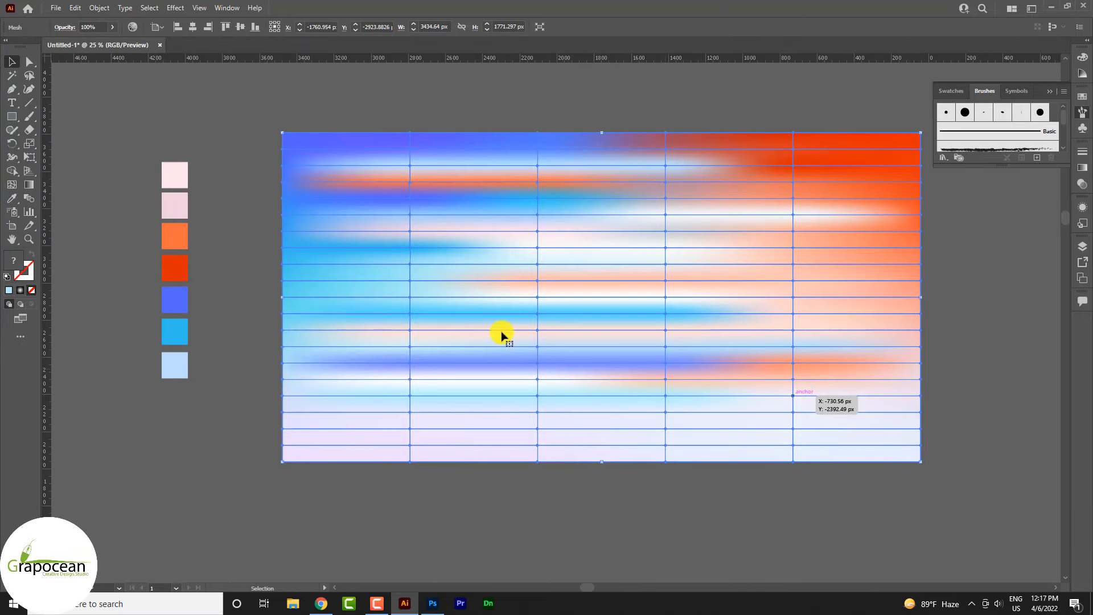
{"action": "left_click", "coordinate": [29, 61]}
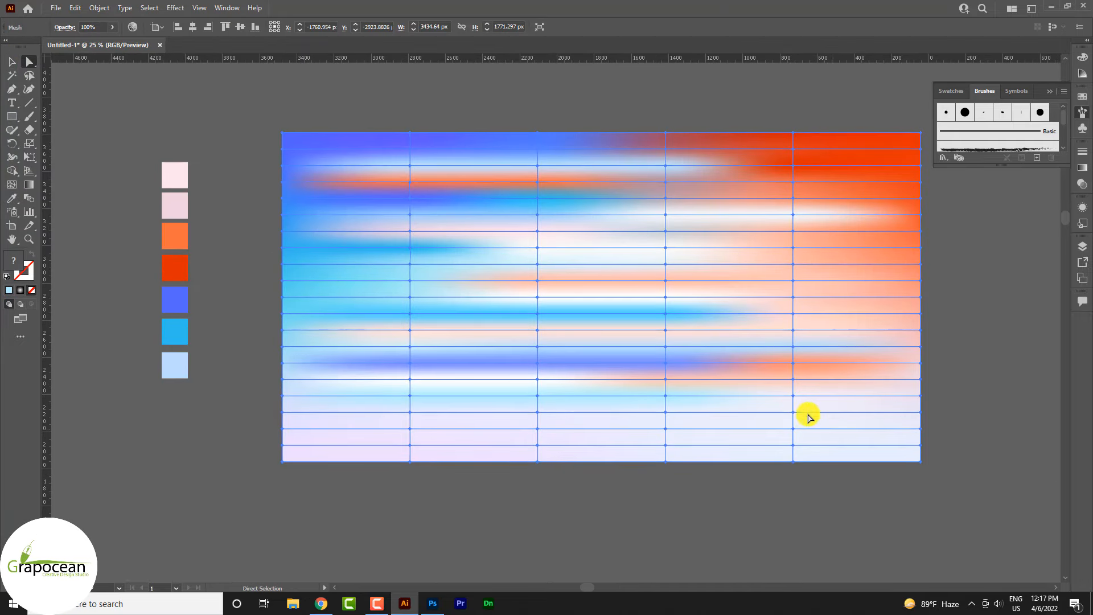
{"action": "left_click", "coordinate": [793, 395]}
{"action": "left_click", "coordinate": [12, 198]}
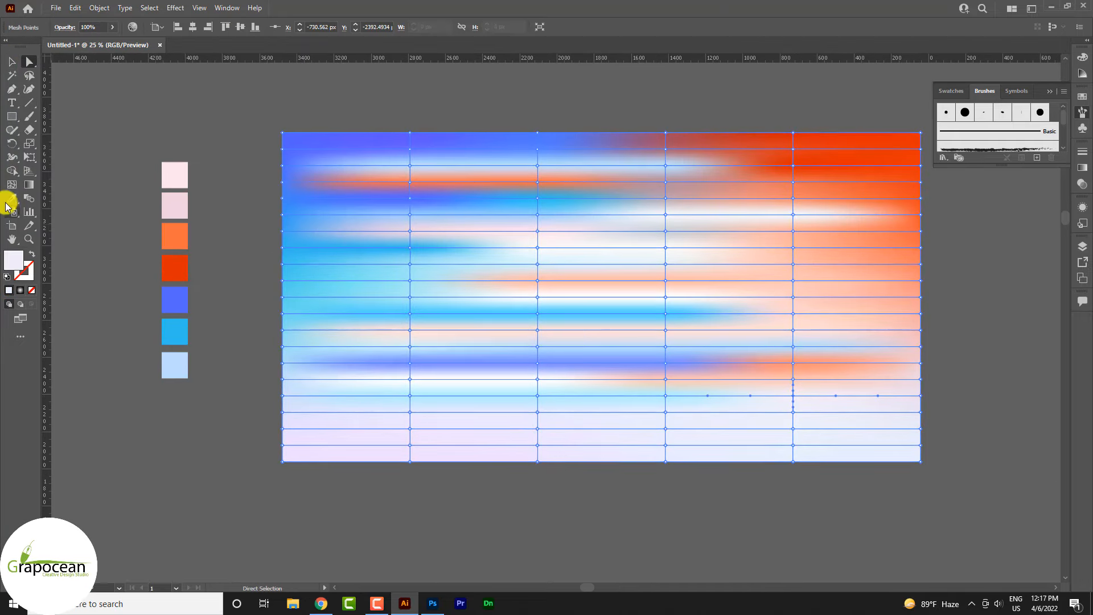
{"action": "left_click", "coordinate": [174, 268]}
{"action": "double_click", "coordinate": [13, 261]}
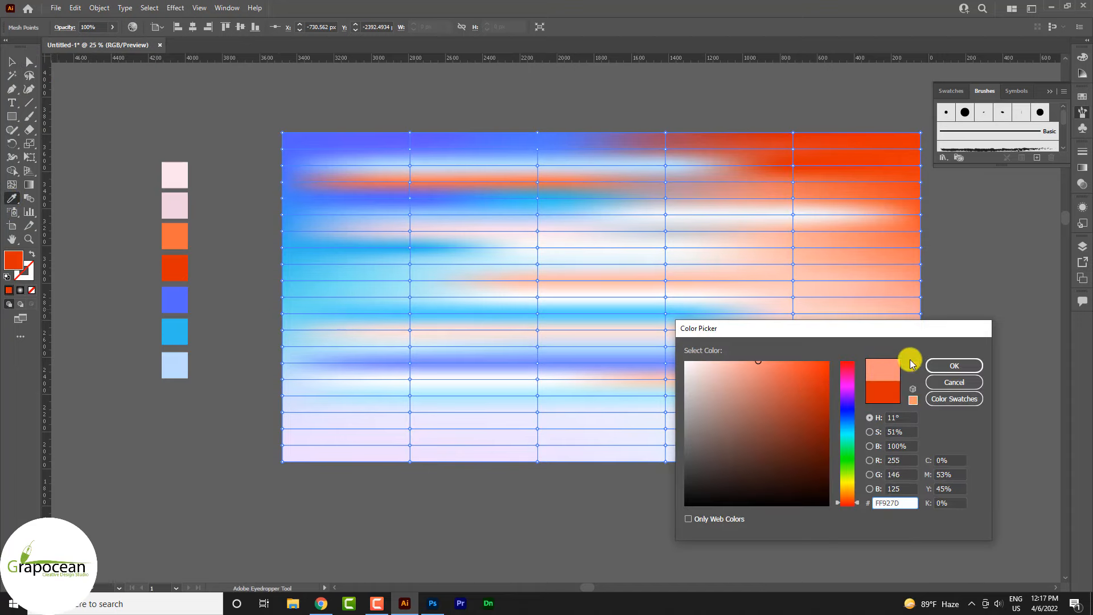
{"action": "left_click", "coordinate": [940, 365]}
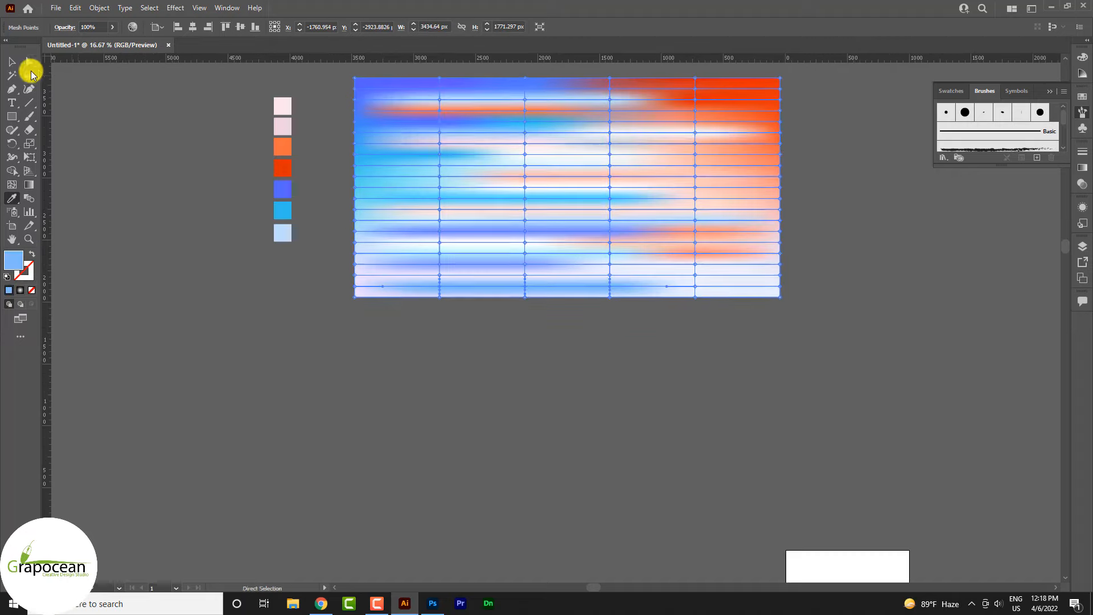
- Bring the finished gradient mesh into the Website Banner document in Photoshop and place it on the canvas
{"action": "left_click", "coordinate": [6, 61]}
{"action": "left_click", "coordinate": [665, 348]}
{"action": "scroll", "coordinate": [685, 351], "scroll_direction": "down", "scroll_amount": 1}
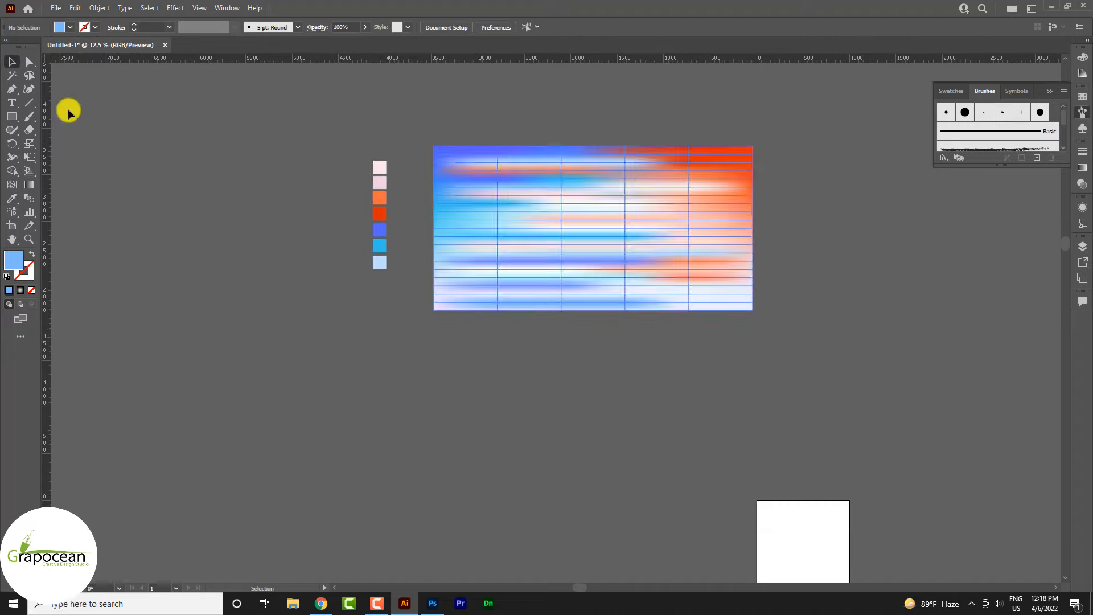
{"action": "left_click_drag", "start_coordinate": [646, 231], "coordinate": [444, 603]}
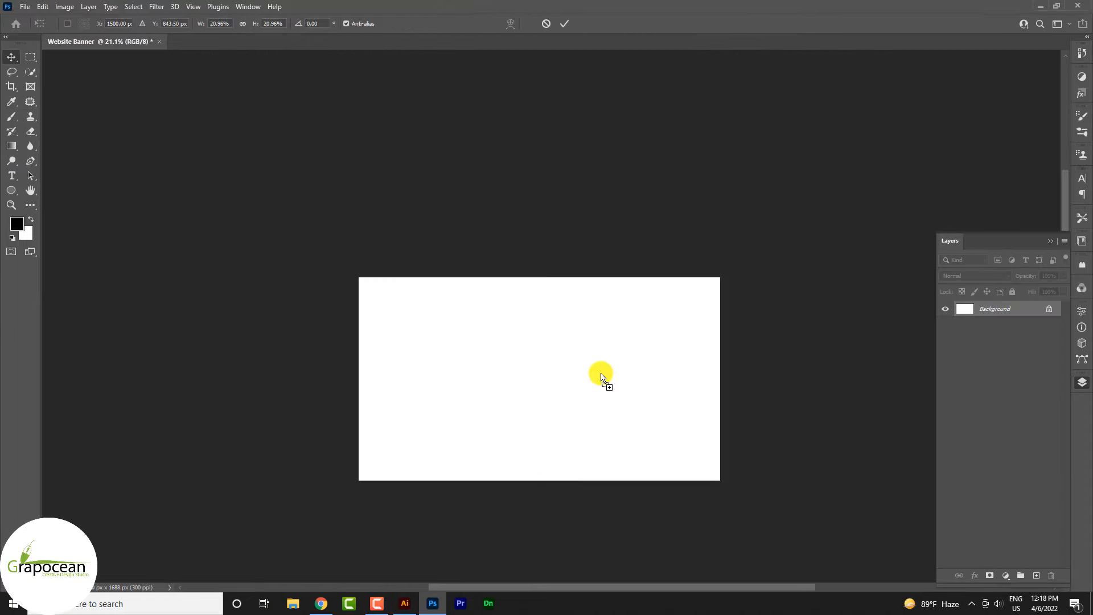
{"action": "left_click_drag", "start_coordinate": [601, 373], "coordinate": [598, 375]}
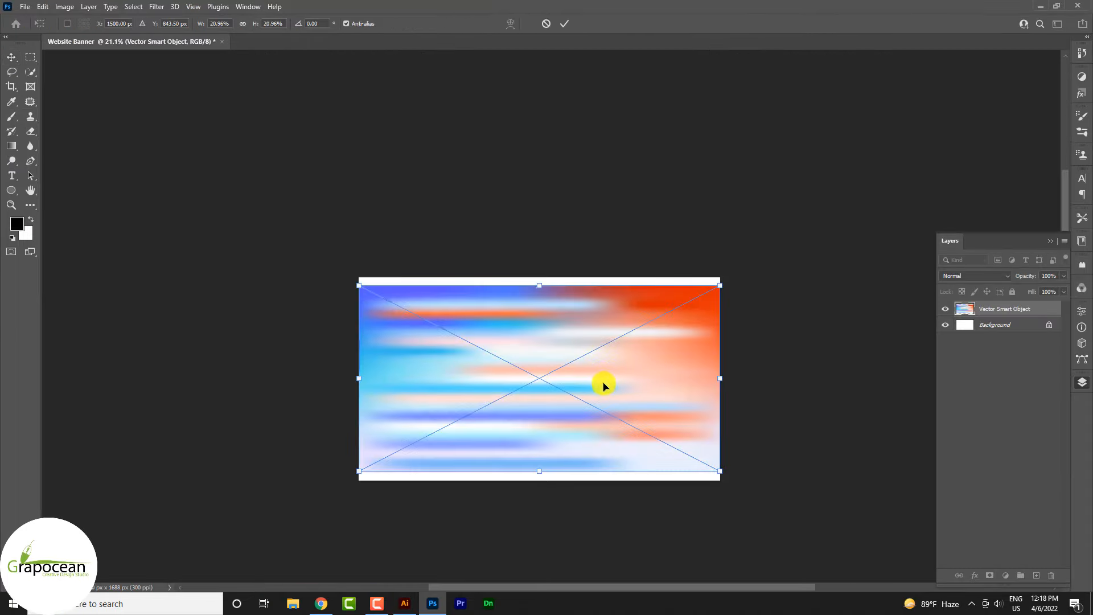
{"action": "left_click", "coordinate": [566, 25]}
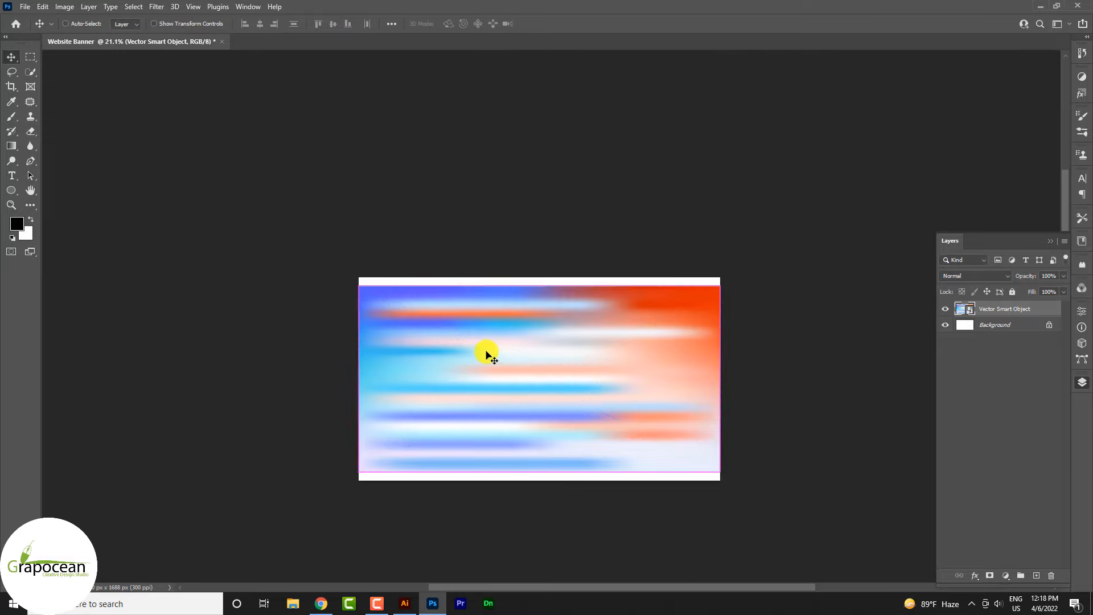
{"action": "key", "text": "ctrl+t"}
{"action": "right_click", "coordinate": [565, 369]}
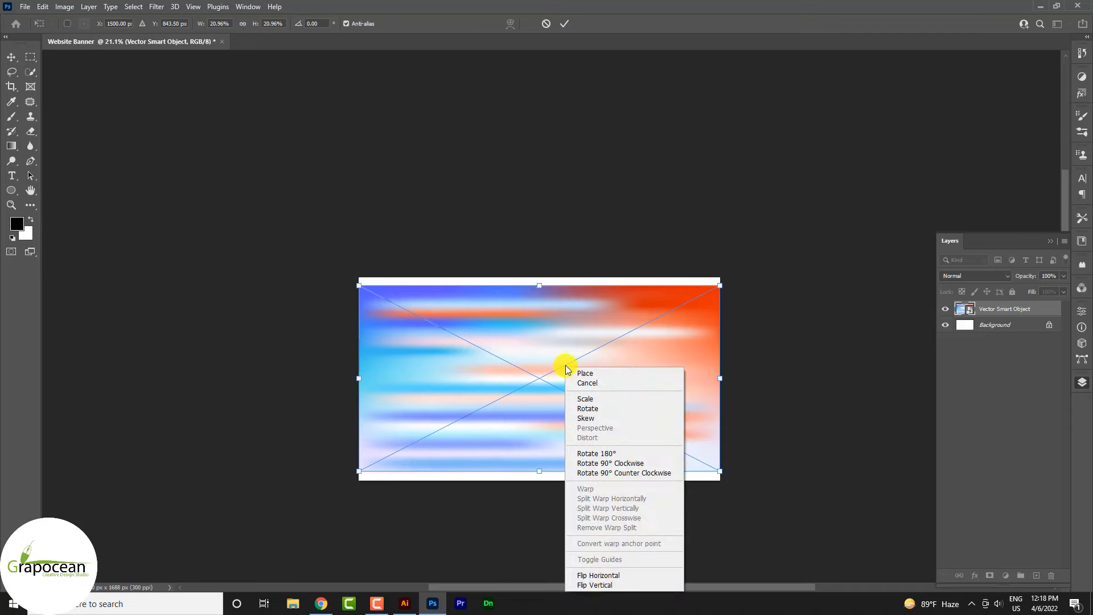
{"action": "left_click", "coordinate": [565, 24]}
{"action": "left_click", "coordinate": [565, 23]}
- Rasterize the placed artwork's layer and start a free transform in Warp mode
{"action": "right_click", "coordinate": [1013, 311]}
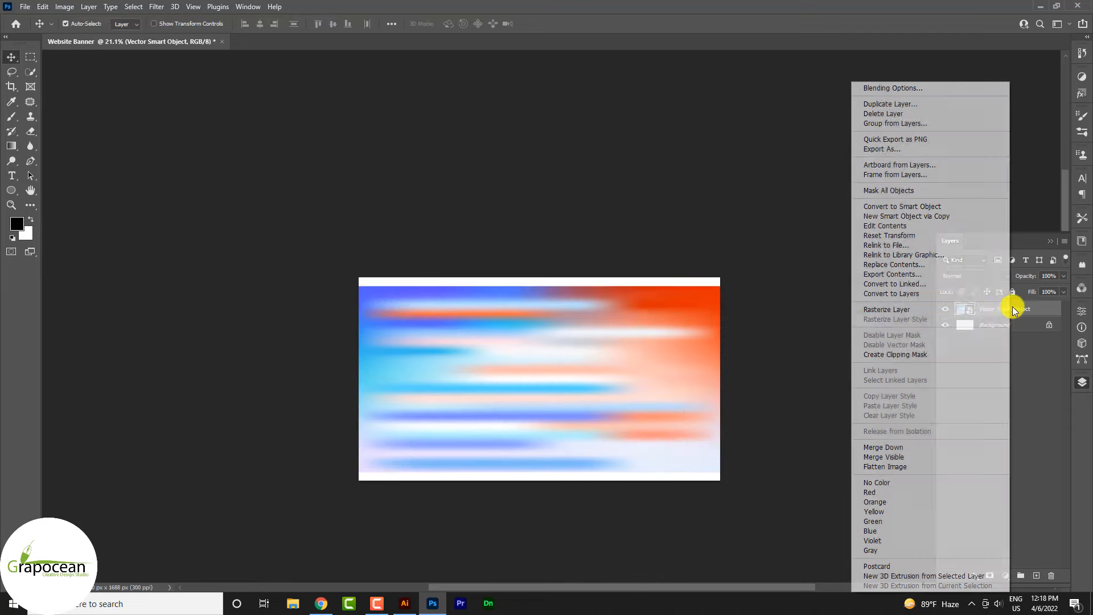
{"action": "left_click", "coordinate": [888, 310]}
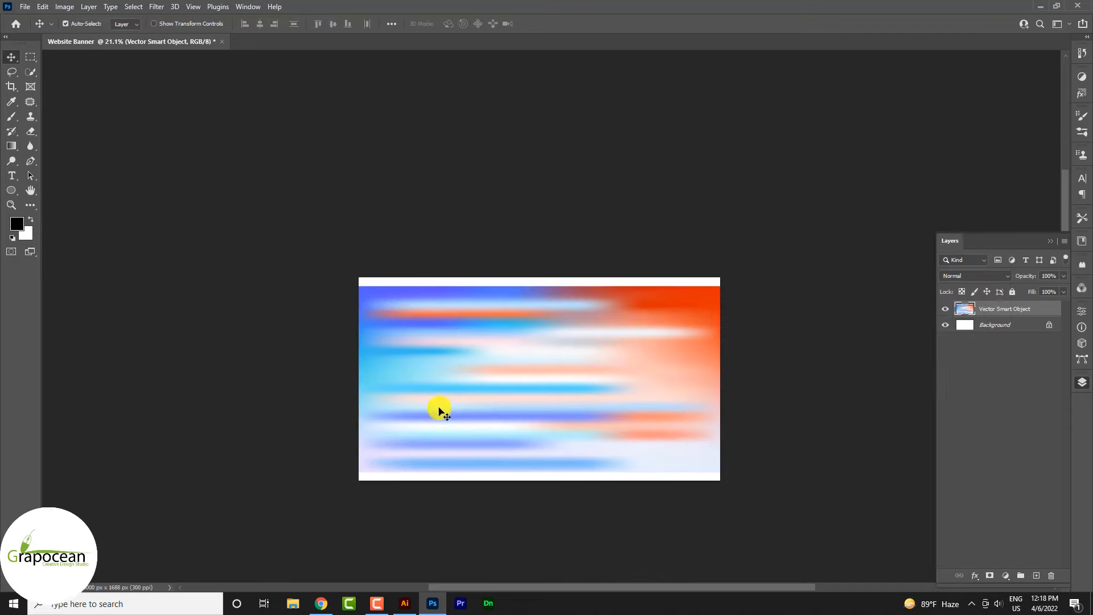
{"action": "key", "text": "ctrl+t"}
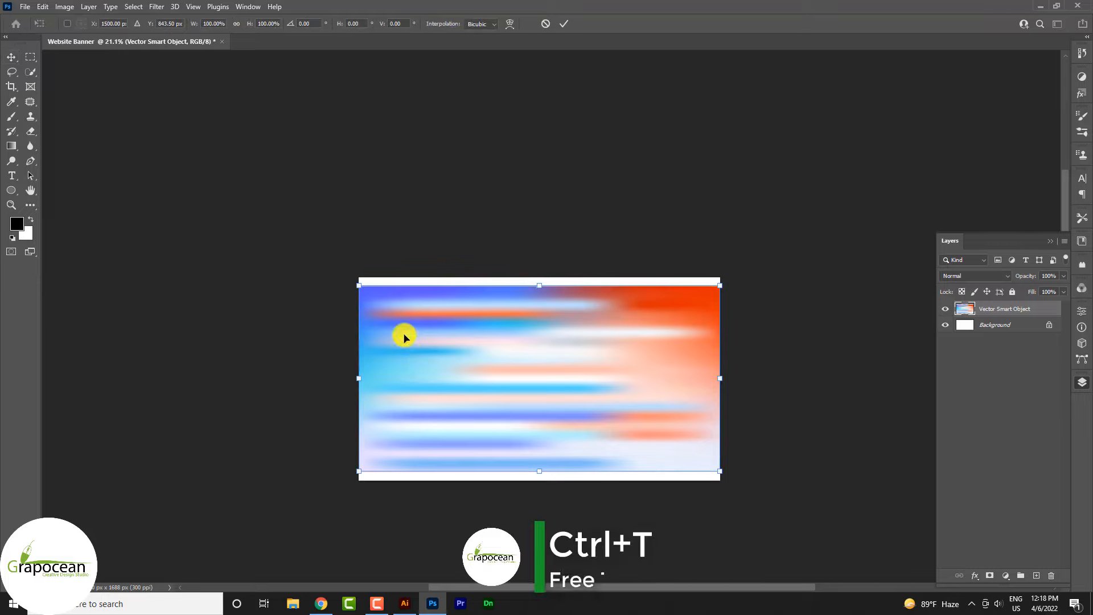
{"action": "left_click", "coordinate": [511, 24]}
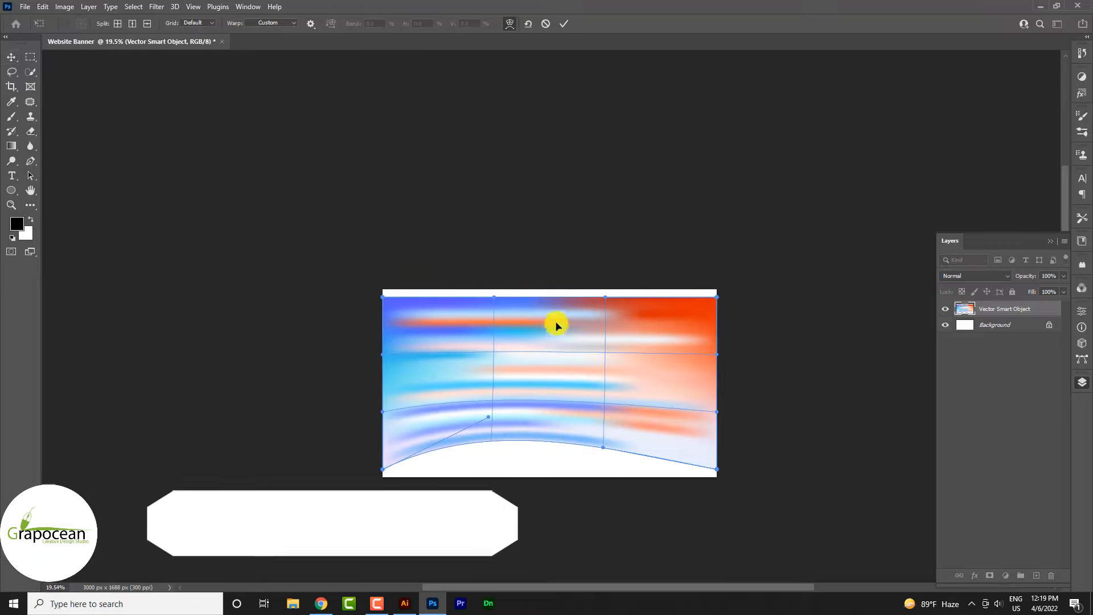
- Warp the artwork into a twisted ribbon by sagging its top edge and swinging the lower-left corner up above the canvas
{"action": "left_click_drag", "start_coordinate": [557, 322], "coordinate": [539, 396]}
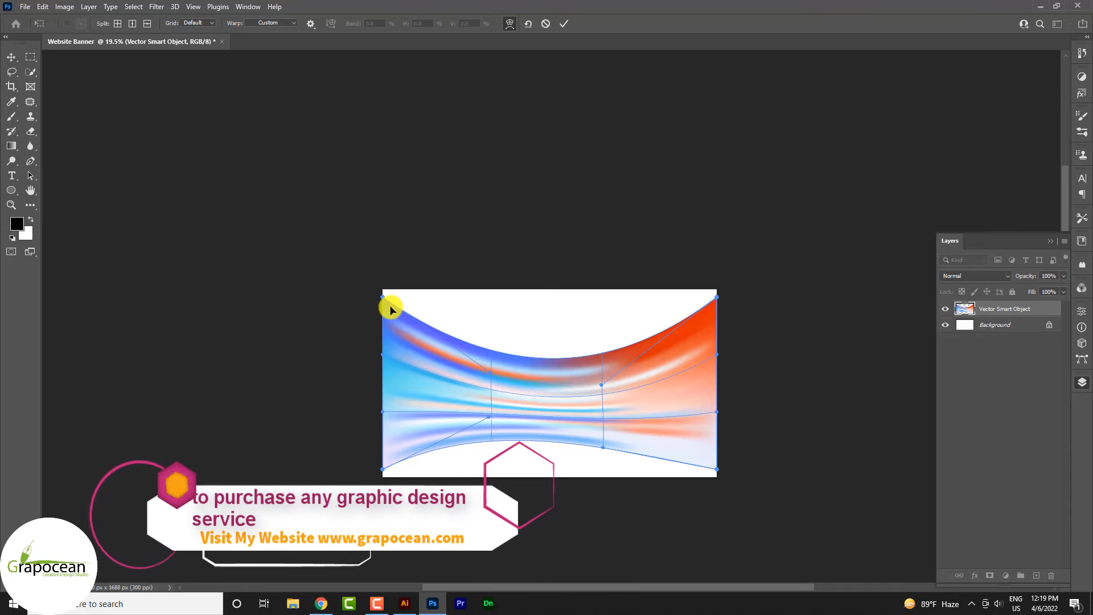
{"action": "left_click_drag", "start_coordinate": [382, 470], "coordinate": [495, 261]}
{"action": "left_click_drag", "start_coordinate": [404, 367], "coordinate": [524, 420]}
{"action": "left_click_drag", "start_coordinate": [573, 393], "coordinate": [586, 405]}
{"action": "left_click_drag", "start_coordinate": [392, 303], "coordinate": [376, 353]}
{"action": "left_click_drag", "start_coordinate": [466, 293], "coordinate": [474, 270]}
{"action": "left_click_drag", "start_coordinate": [400, 306], "coordinate": [386, 296]}
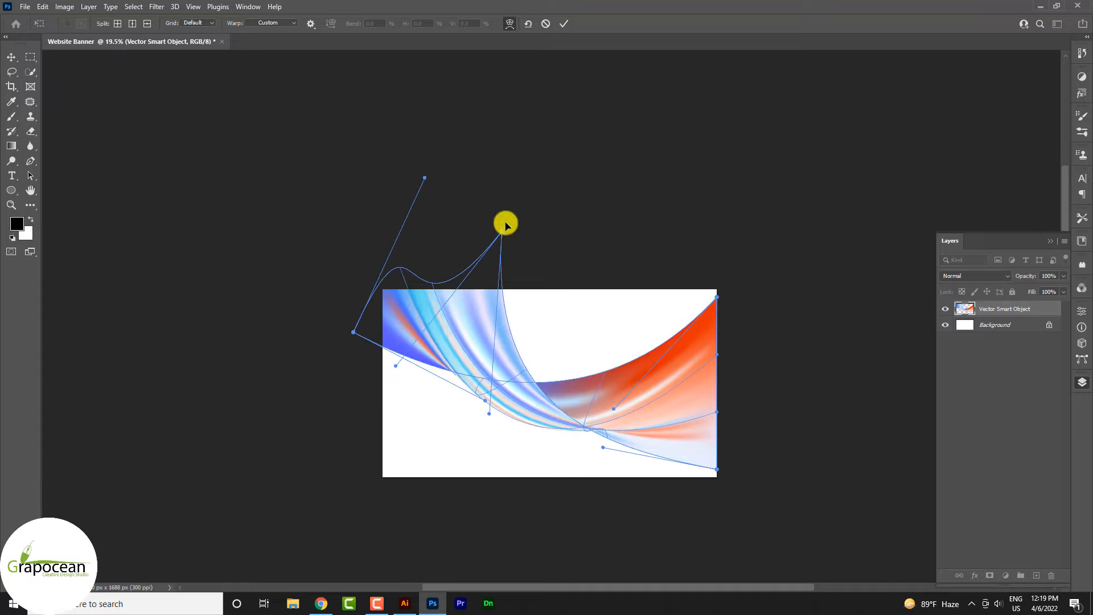
- Refine the ribbon's upper corners and curvature, and apply the warp
{"action": "left_click_drag", "start_coordinate": [507, 225], "coordinate": [508, 223]}
{"action": "mouse_move", "coordinate": [717, 297]}
{"action": "left_mouse_down"}
{"action": "mouse_move", "coordinate": [719, 322]}
{"action": "mouse_move", "coordinate": [719, 303]}
{"action": "left_mouse_up"}
{"action": "left_click_drag", "start_coordinate": [390, 323], "coordinate": [390, 298]}
{"action": "left_click", "coordinate": [563, 24]}
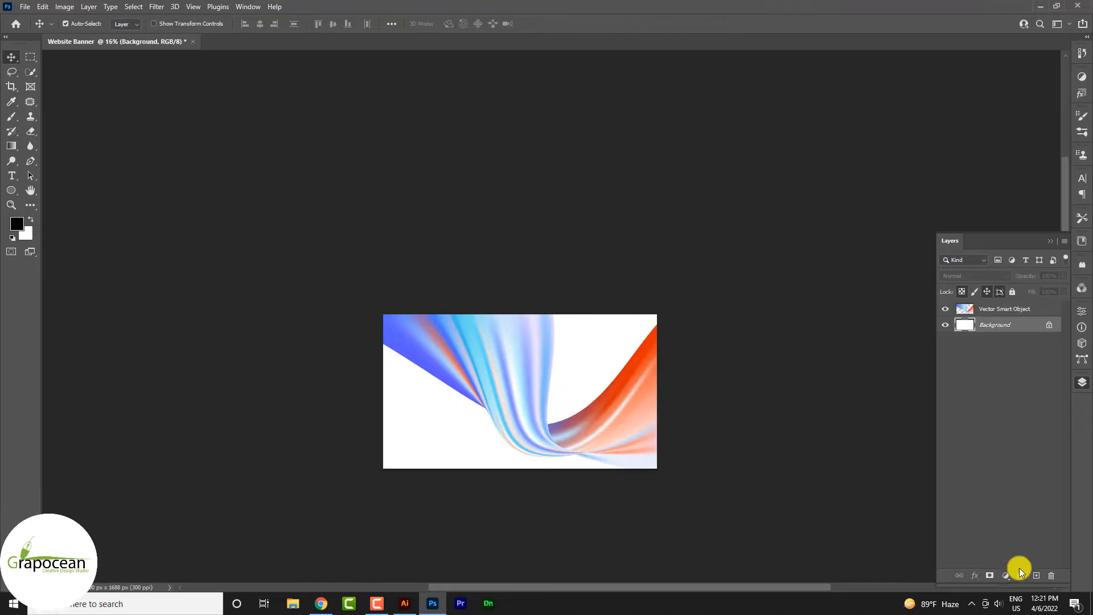
- Add a Solid Color fill layer above the Background in pale lavender e3defd, sampled from the ribbon
{"action": "left_click", "coordinate": [1006, 574]}
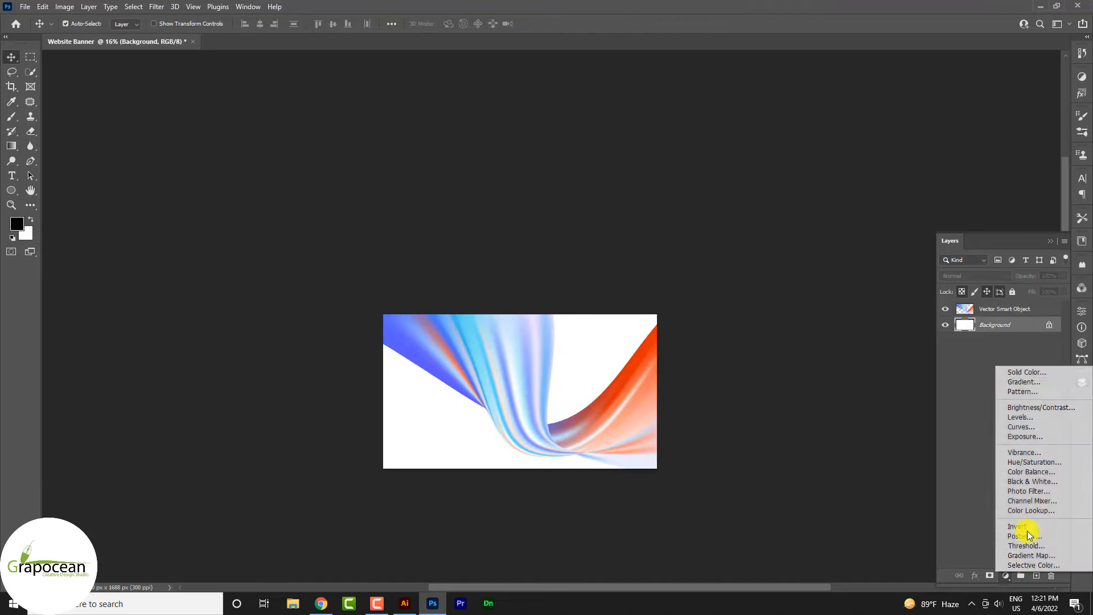
{"action": "left_click", "coordinate": [1020, 364]}
{"action": "left_click", "coordinate": [544, 356]}
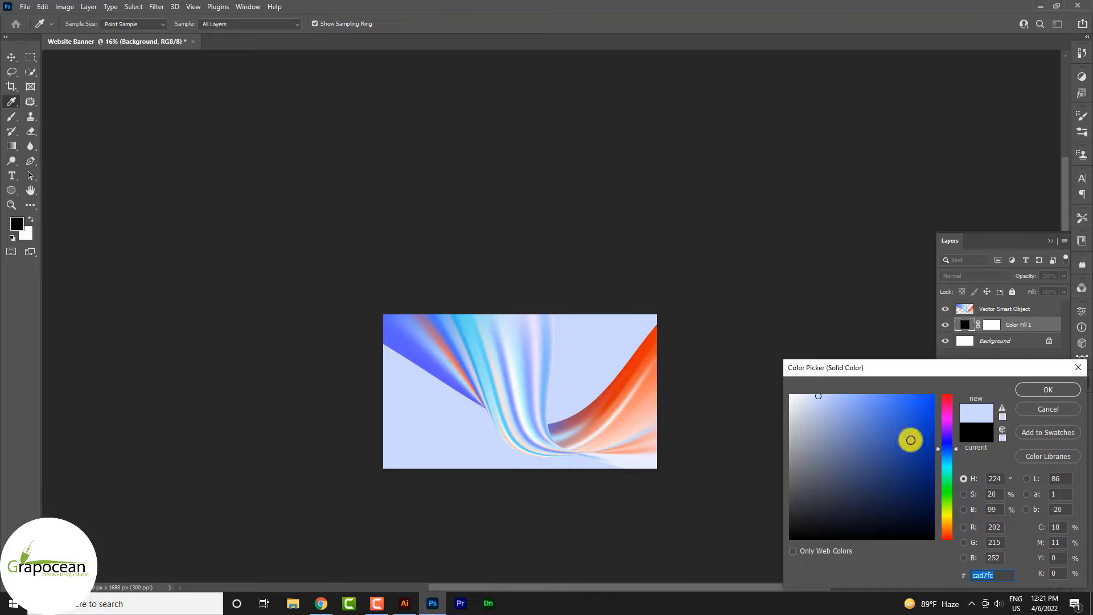
{"action": "left_click_drag", "start_coordinate": [911, 440], "coordinate": [813, 333]}
{"action": "left_click", "coordinate": [530, 323]}
{"action": "left_click", "coordinate": [537, 326]}
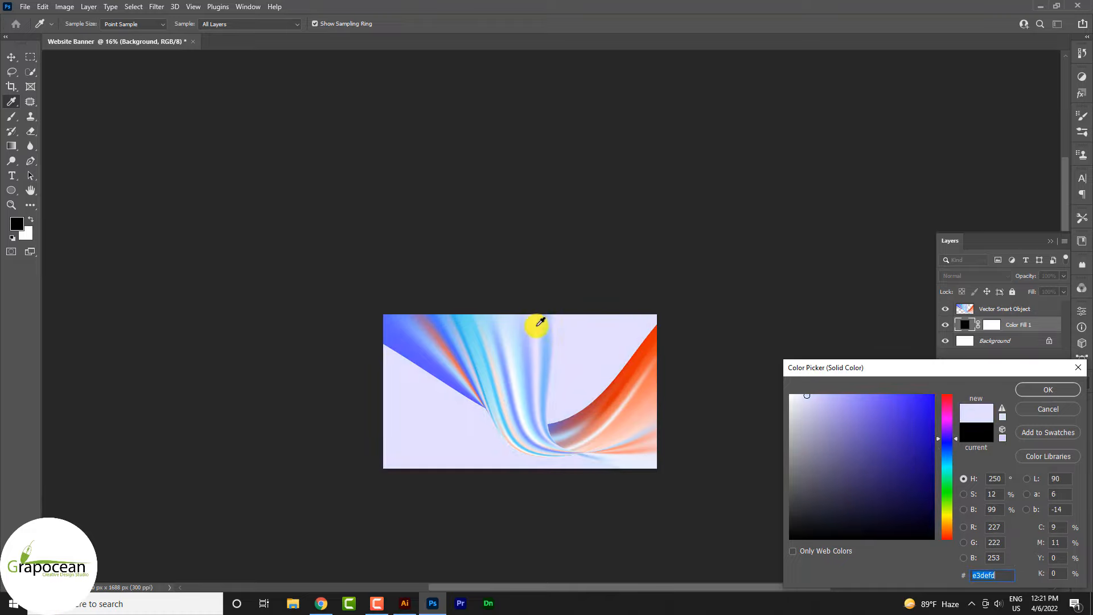
{"action": "left_click", "coordinate": [1042, 391]}
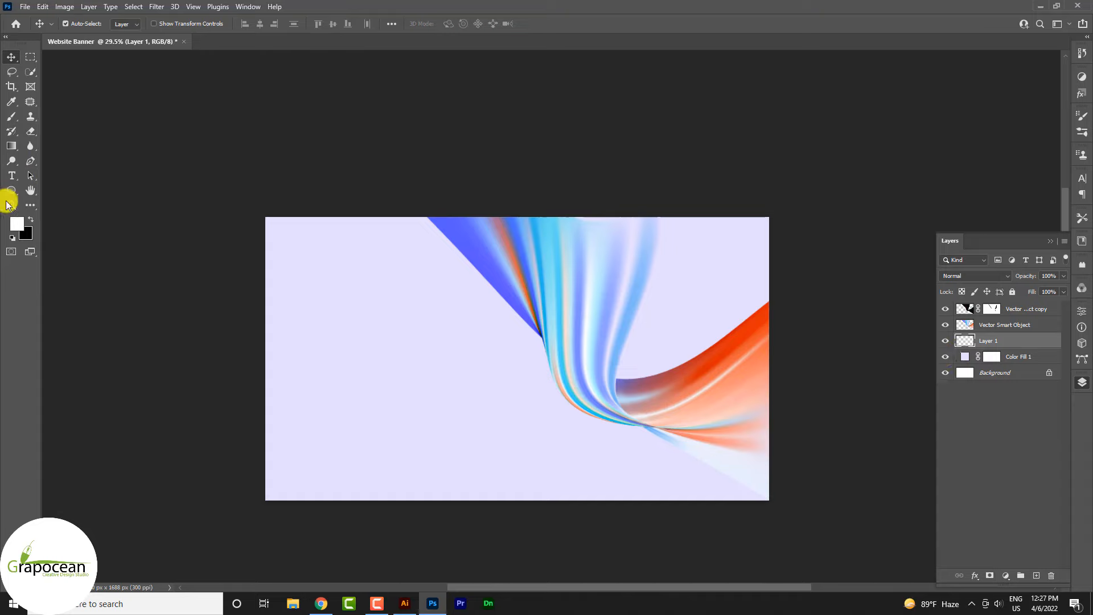
- Paint a soft glow in a slightly deeper lavender behind the ribbon on Layer 1 with a large brush at 75% opacity
{"action": "left_click", "coordinate": [16, 224]}
{"action": "left_click", "coordinate": [491, 357]}
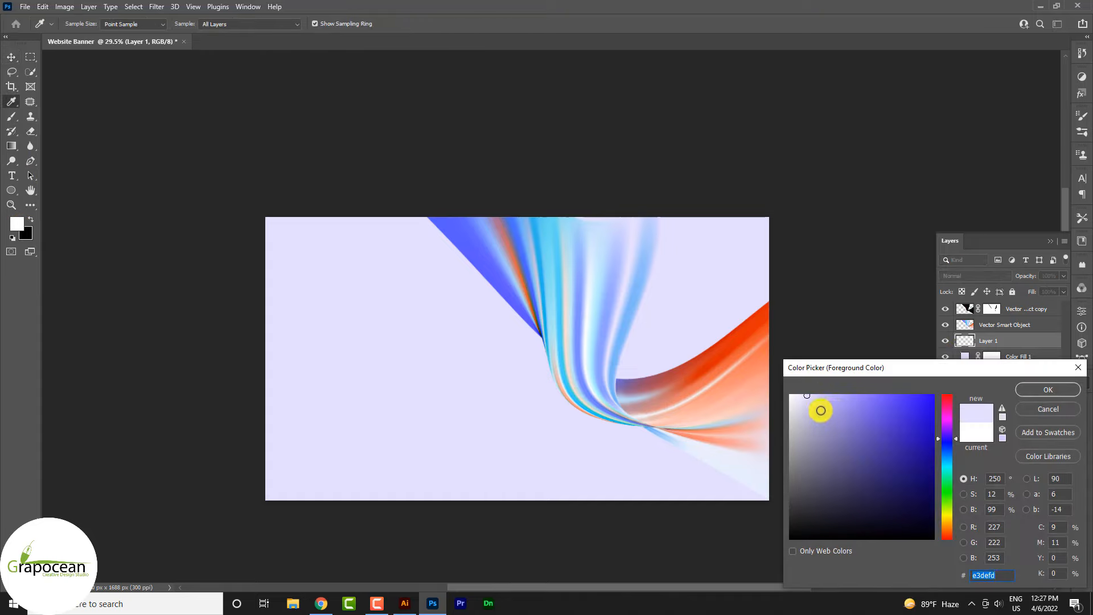
{"action": "left_click", "coordinate": [1050, 390]}
{"action": "left_click", "coordinate": [11, 116]}
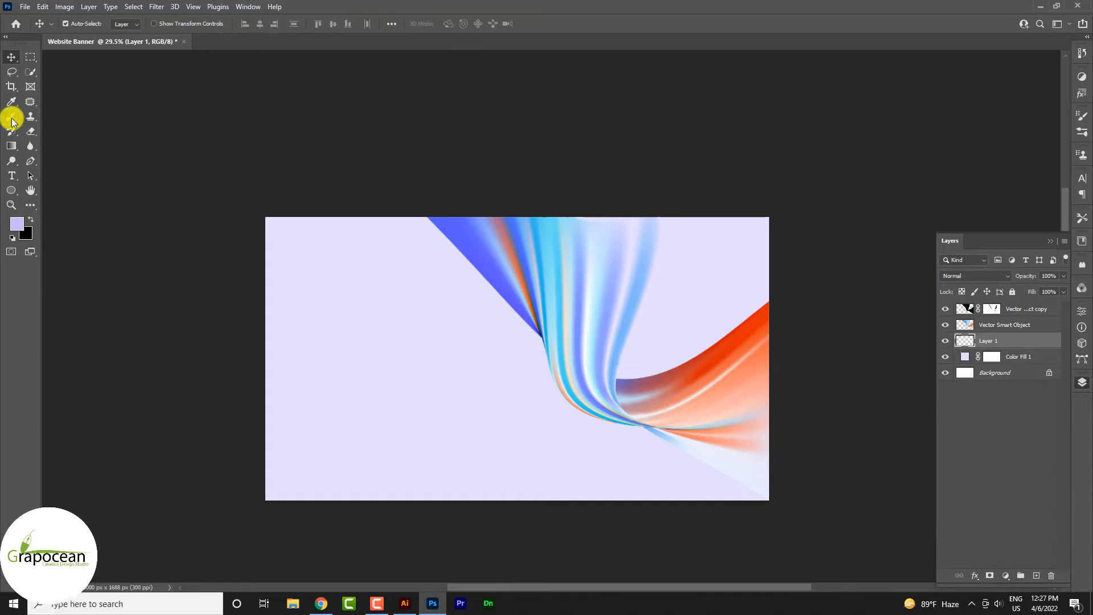
{"action": "left_click", "coordinate": [604, 364]}
{"action": "left_click_drag", "start_coordinate": [604, 363], "coordinate": [604, 352]}
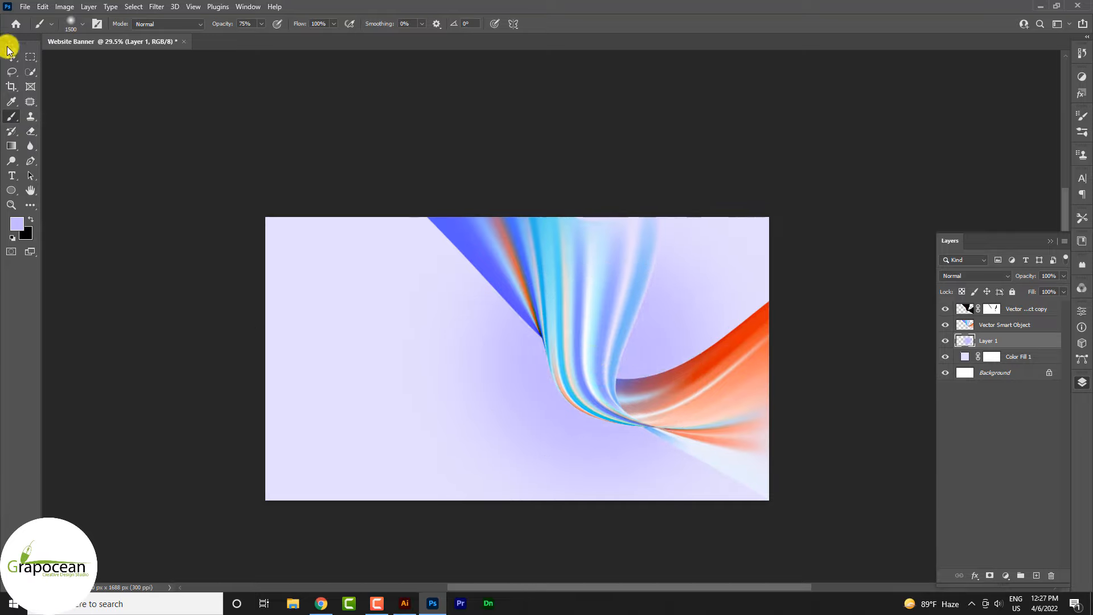
{"action": "scroll", "coordinate": [447, 383], "scroll_direction": "down", "scroll_amount": 3}
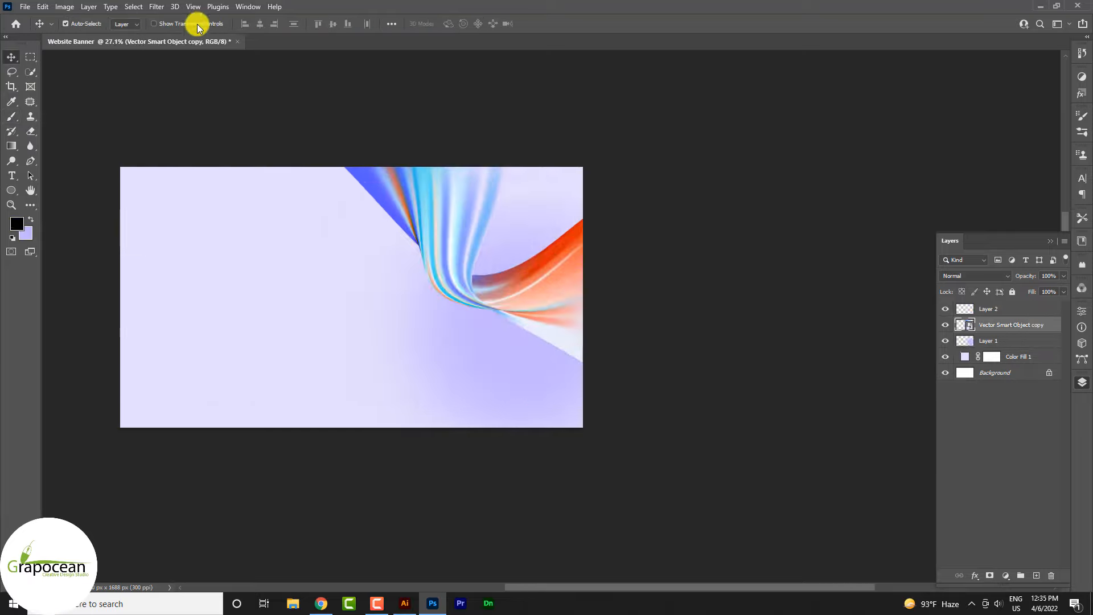
- Add a guide layout of 8 columns and 5 rows over the canvas
{"action": "left_click", "coordinate": [134, 7]}
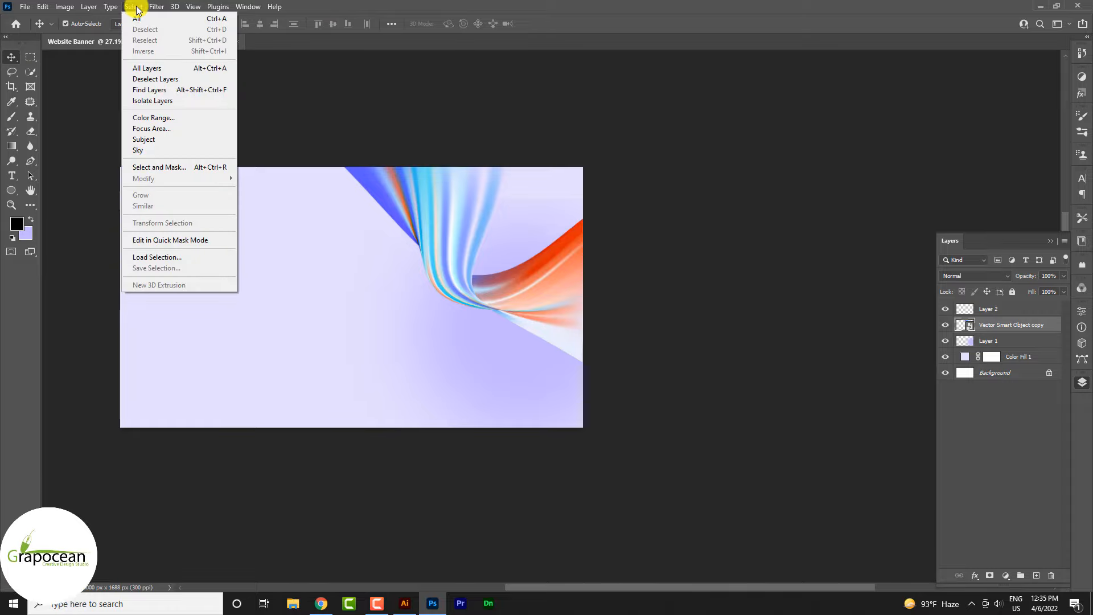
{"action": "left_click", "coordinate": [134, 7]}
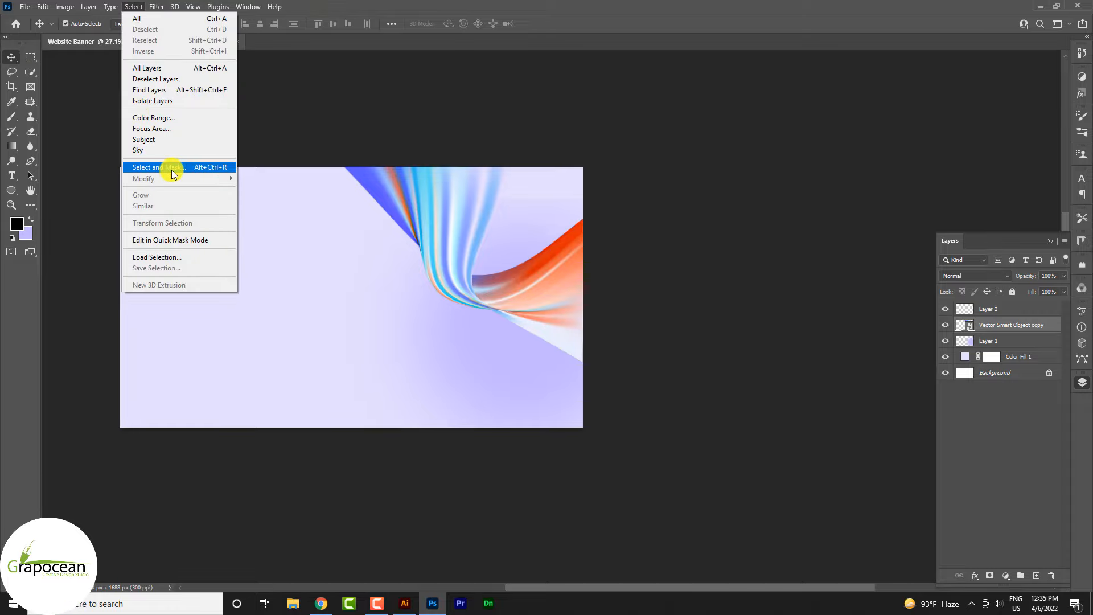
{"action": "left_click", "coordinate": [158, 8]}
{"action": "mouse_move", "coordinate": [193, 10]}
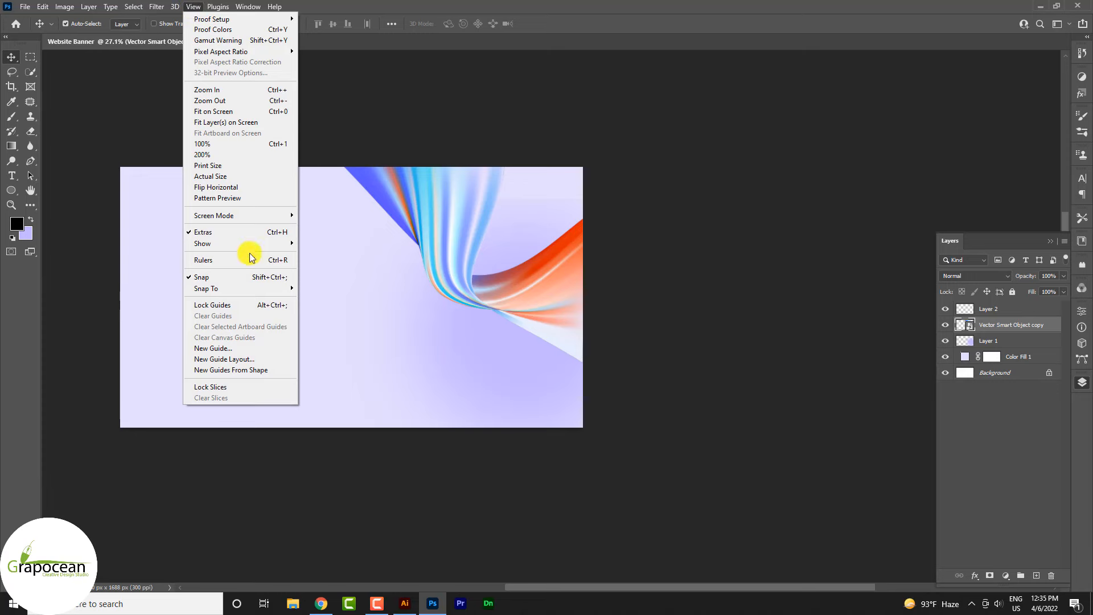
{"action": "left_click", "coordinate": [229, 360]}
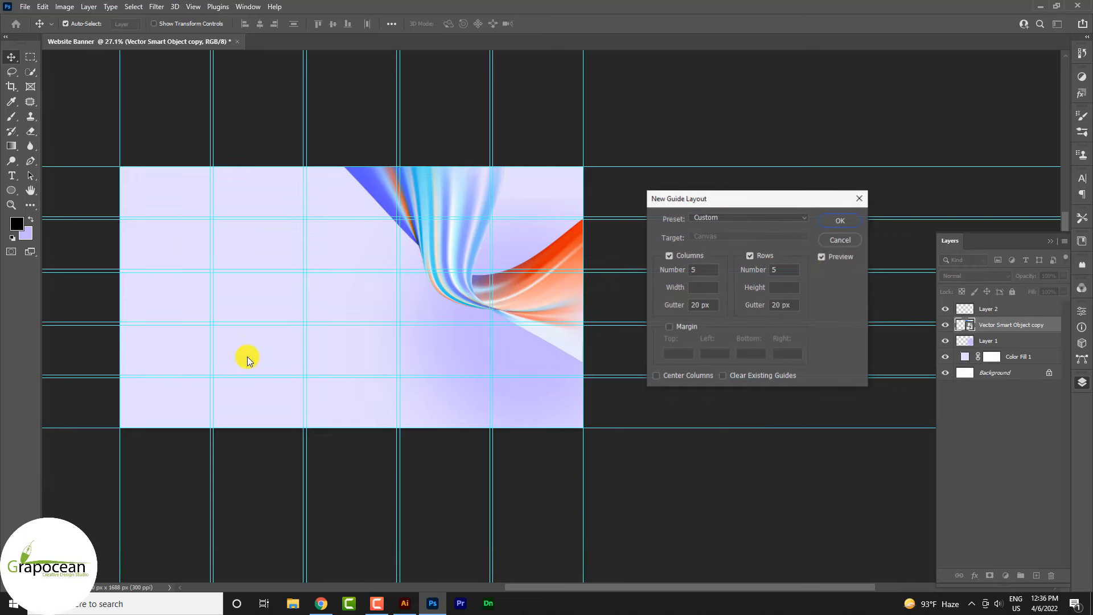
{"action": "double_click", "coordinate": [784, 269]}
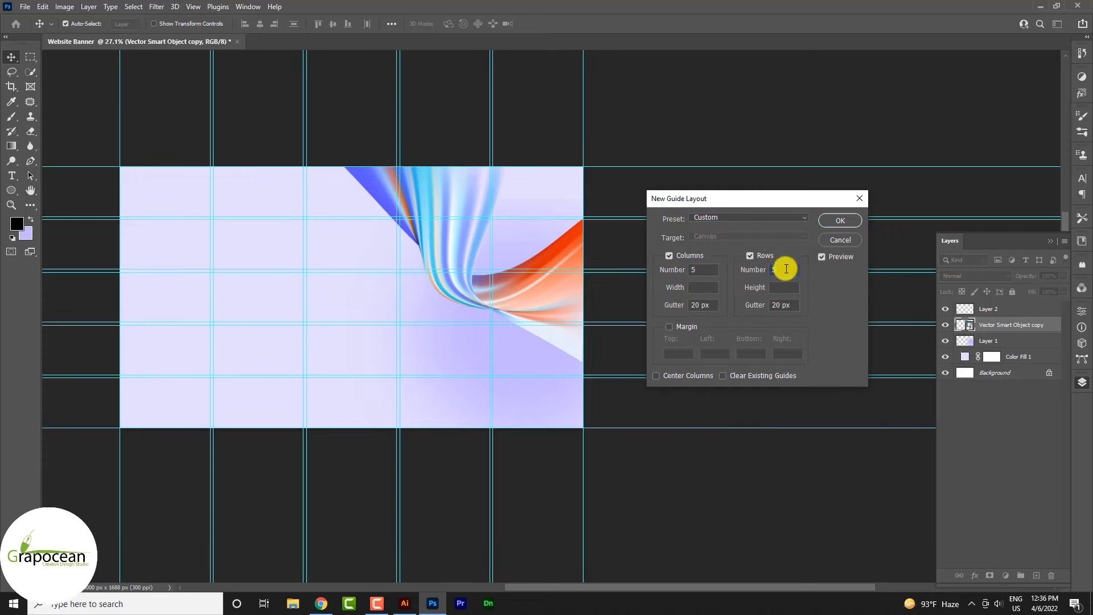
{"action": "type", "text": "10"}
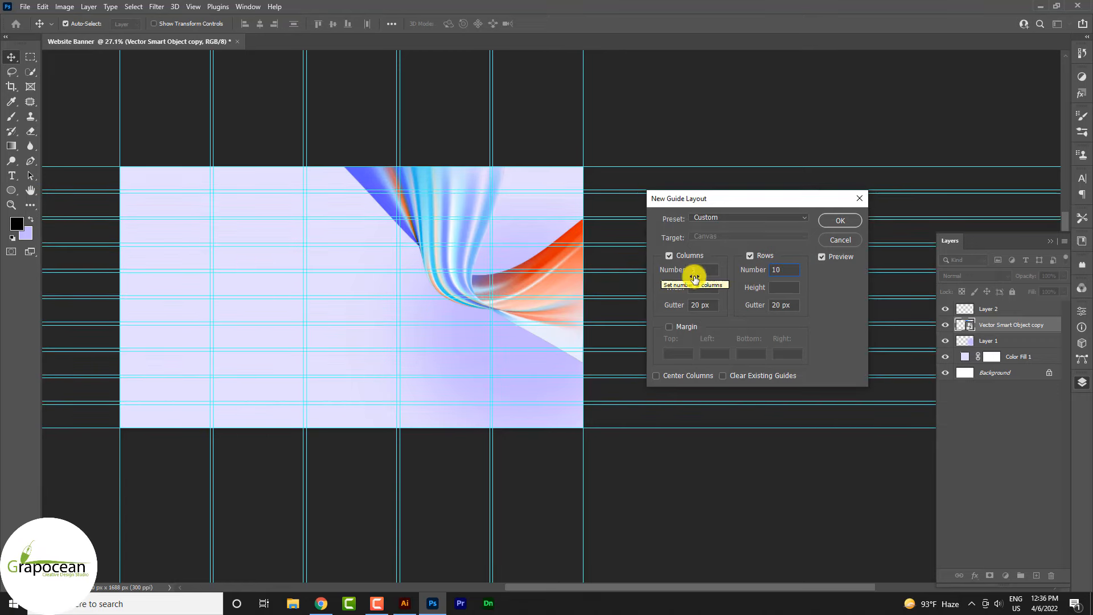
{"action": "type", "text": "5"}
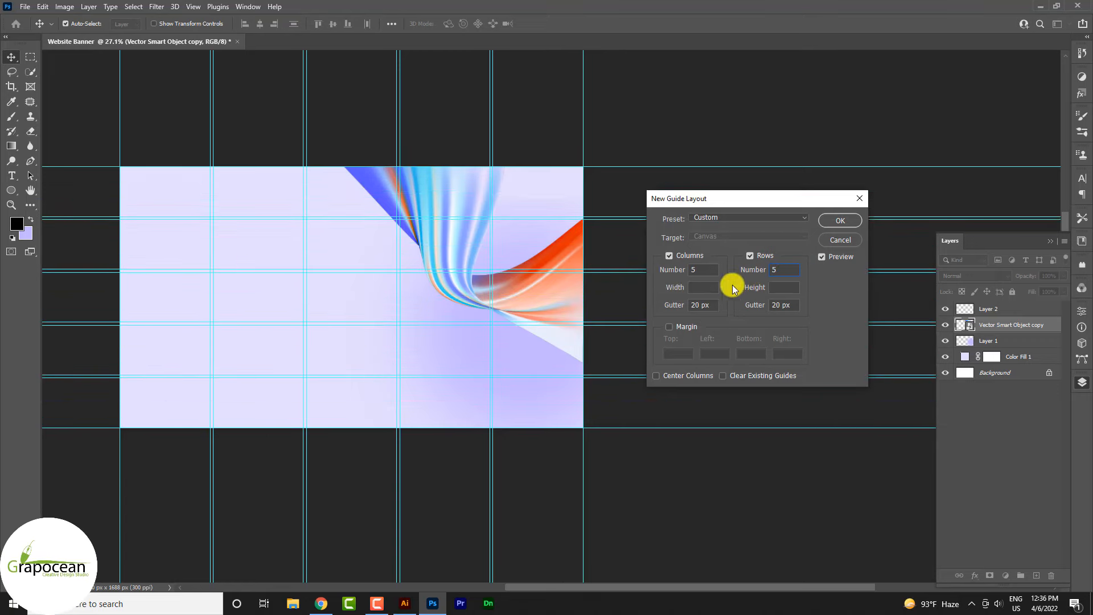
{"action": "type", "text": "6"}
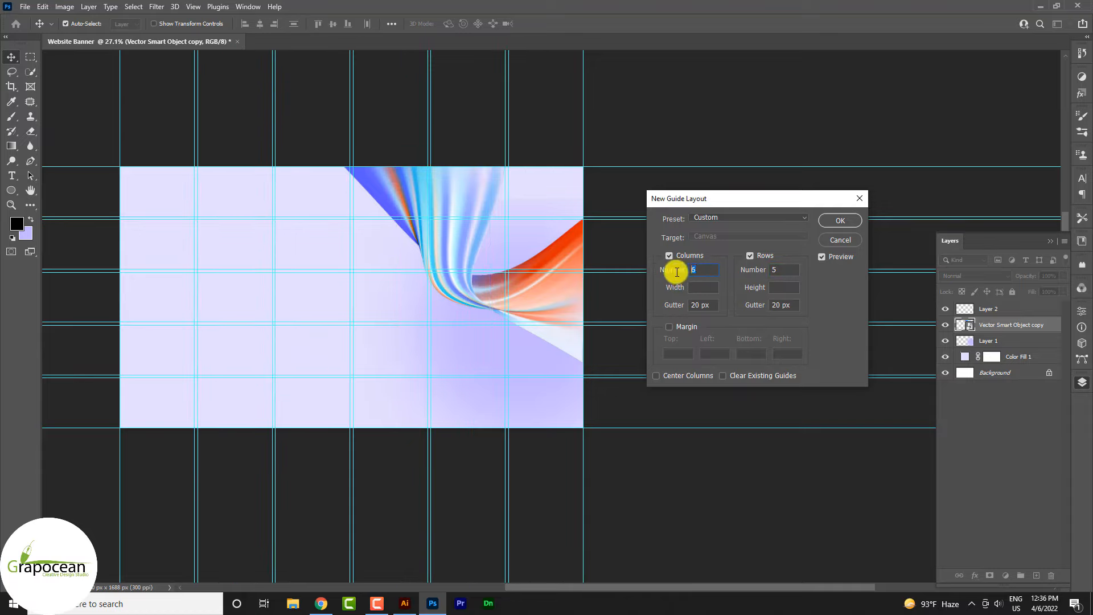
{"action": "type", "text": "7"}
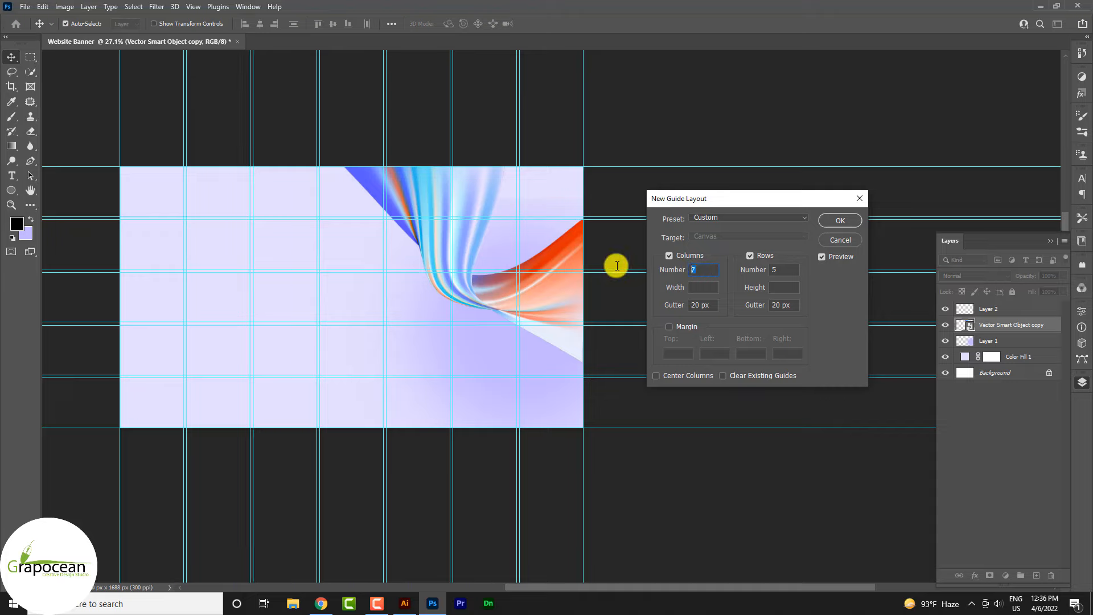
{"action": "key", "text": "Up"}
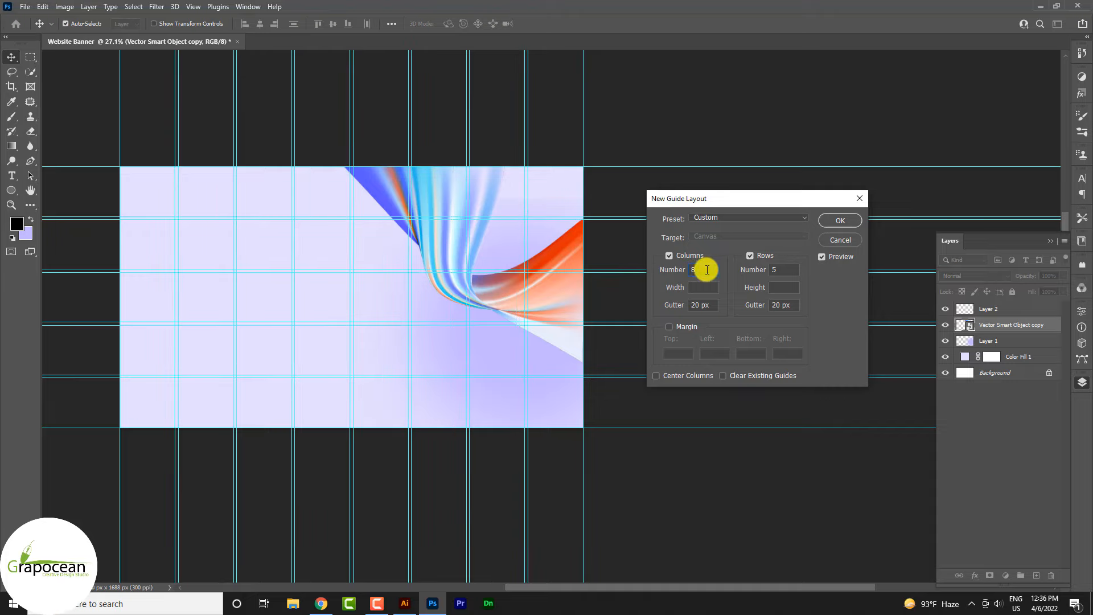
{"action": "left_click", "coordinate": [842, 220]}
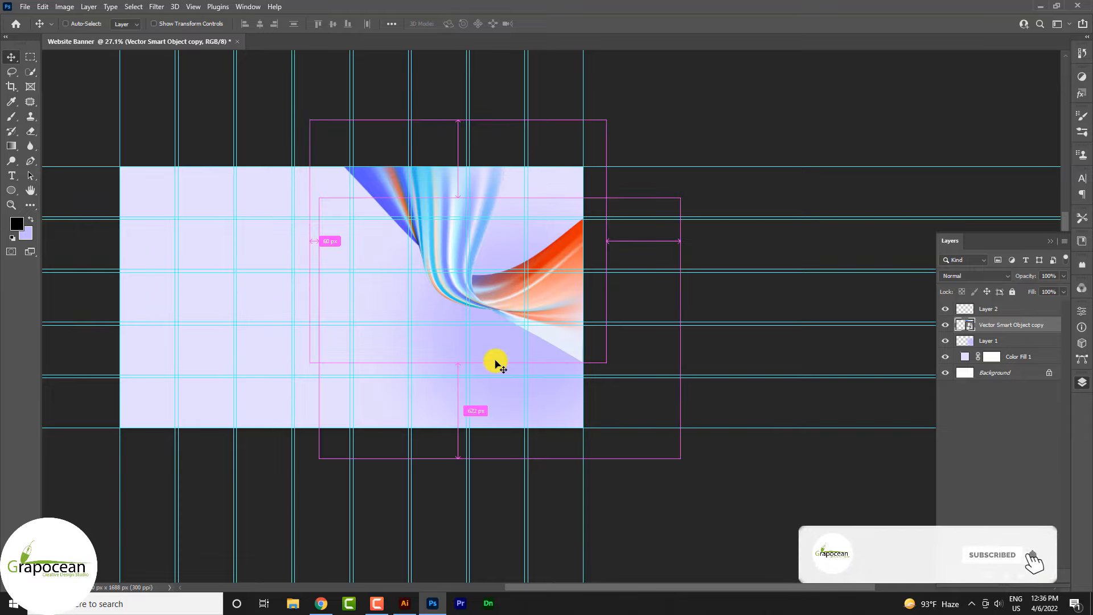
{"action": "key", "text": "ctrl+semicolon"}
{"action": "key", "text": "ctrl+semicolon"}
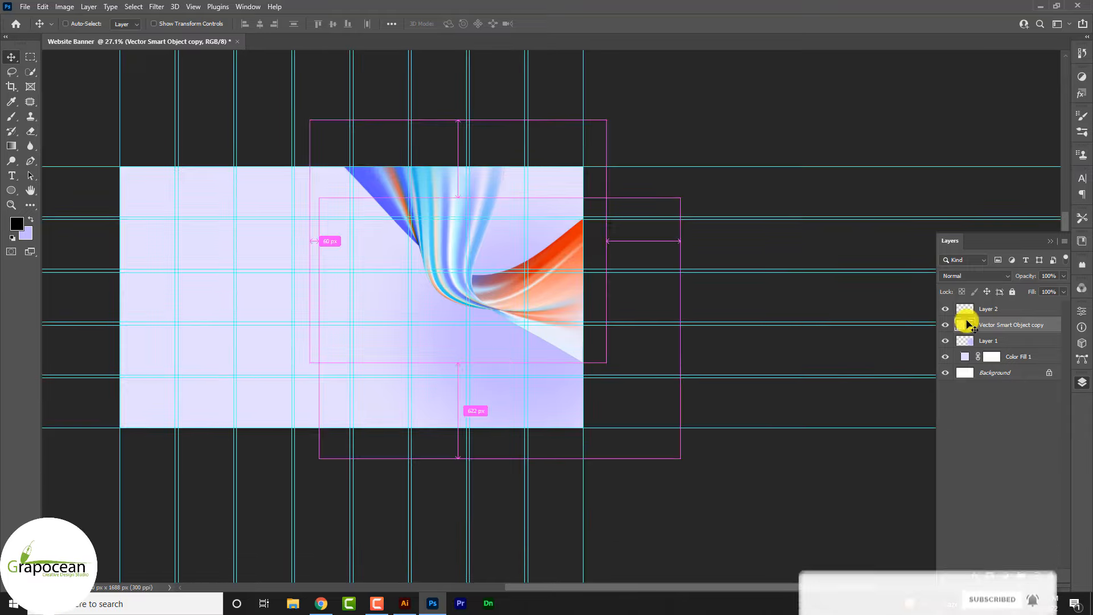
- Duplicate the ribbon layer beneath the original, with the copy scaled to about 78% and rotated to about -81°
{"action": "left_click_drag", "start_coordinate": [1044, 322], "coordinate": [1036, 573]}
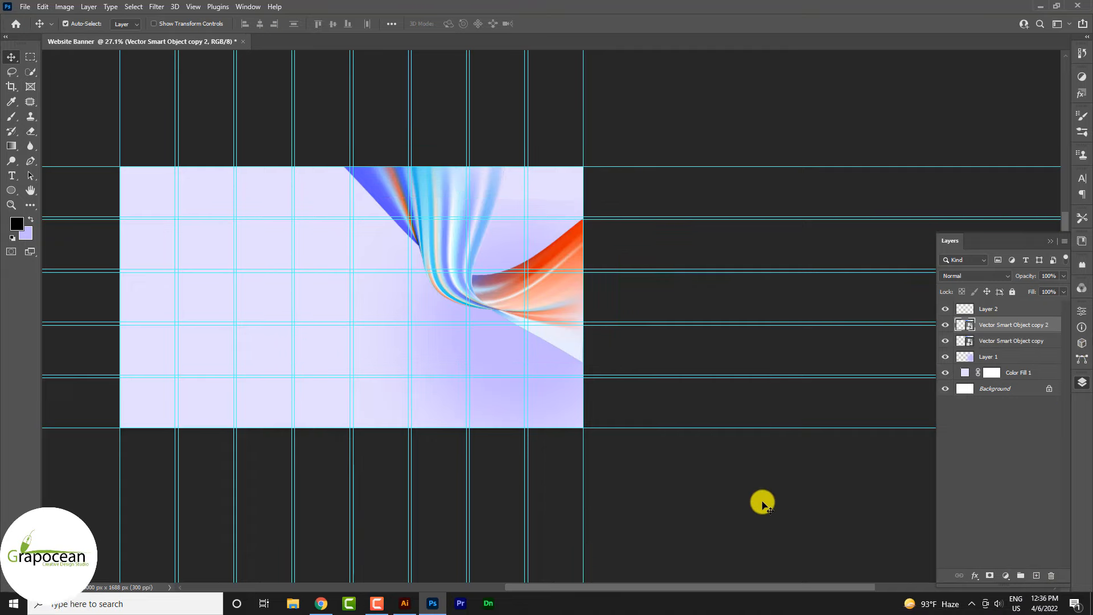
{"action": "left_click_drag", "start_coordinate": [464, 239], "coordinate": [415, 414]}
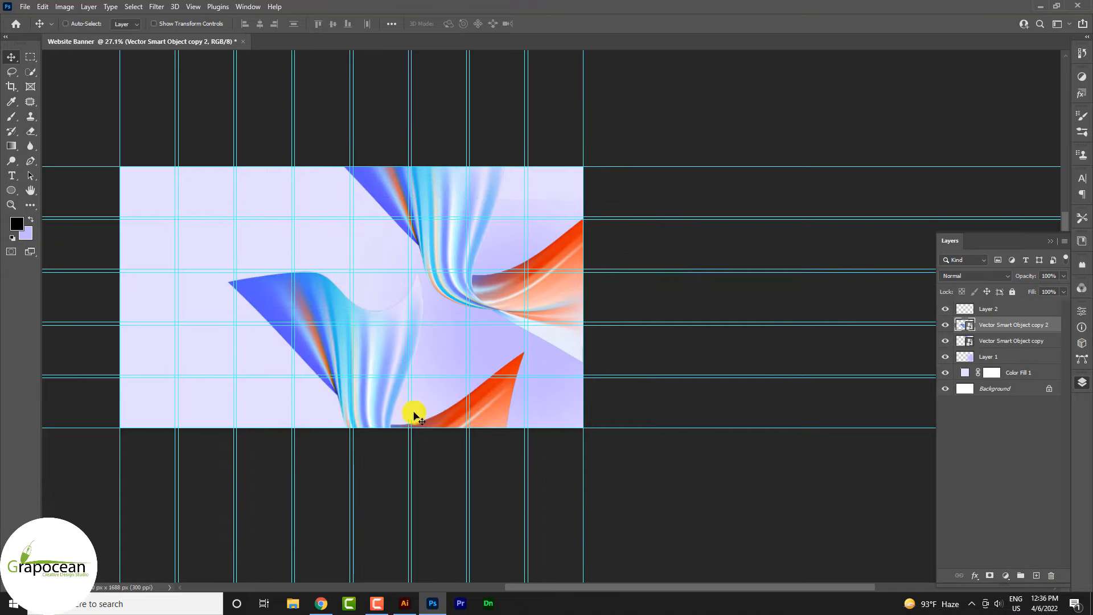
{"action": "key", "text": "ctrl+t"}
{"action": "left_click_drag", "start_coordinate": [564, 480], "coordinate": [538, 315]}
{"action": "left_click_drag", "start_coordinate": [438, 368], "coordinate": [486, 325]}
{"action": "left_click_drag", "start_coordinate": [664, 378], "coordinate": [678, 281]}
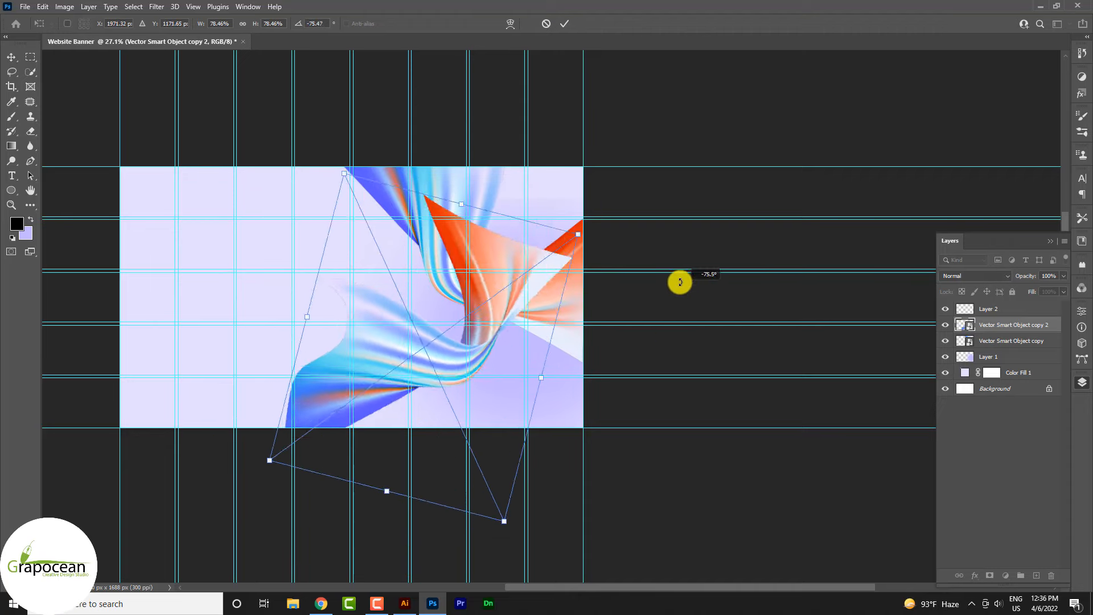
{"action": "left_click_drag", "start_coordinate": [488, 342], "coordinate": [499, 323]}
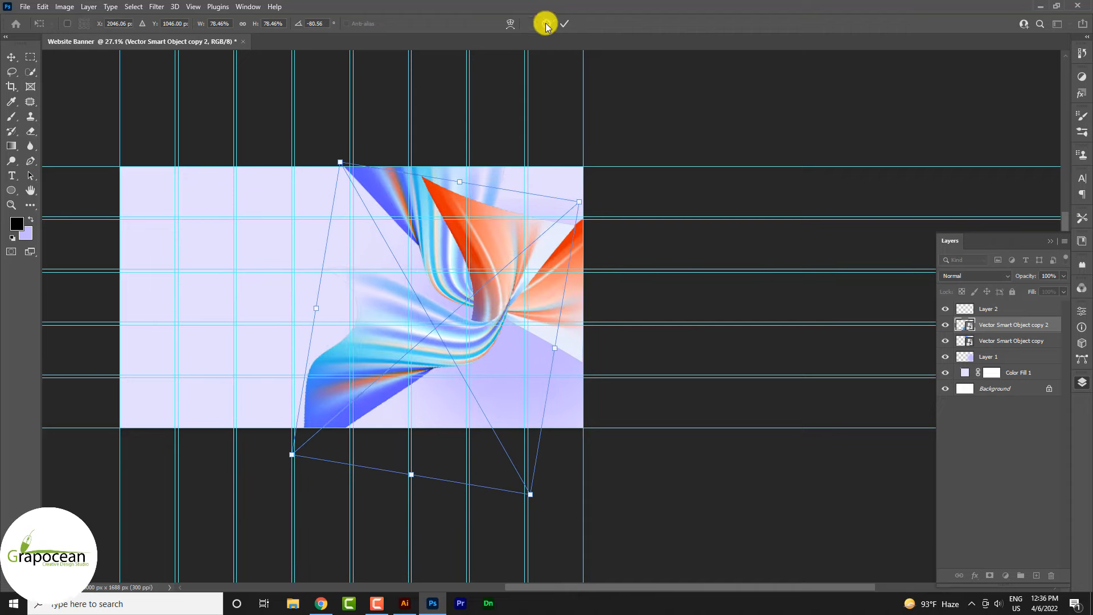
{"action": "left_click", "coordinate": [564, 23]}
{"action": "left_click_drag", "start_coordinate": [1019, 323], "coordinate": [948, 353]}
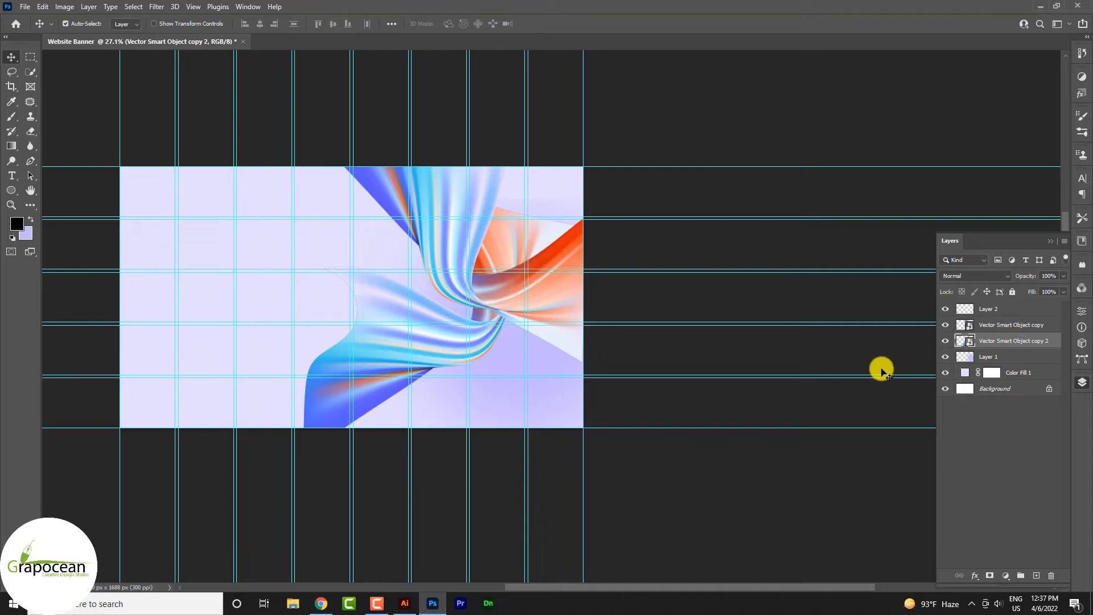
- Transform the ribbon copy to about 52% width, 58% height and -124° rotation, placed over the banner's lower-right corner
{"action": "key", "text": "ctrl+t"}
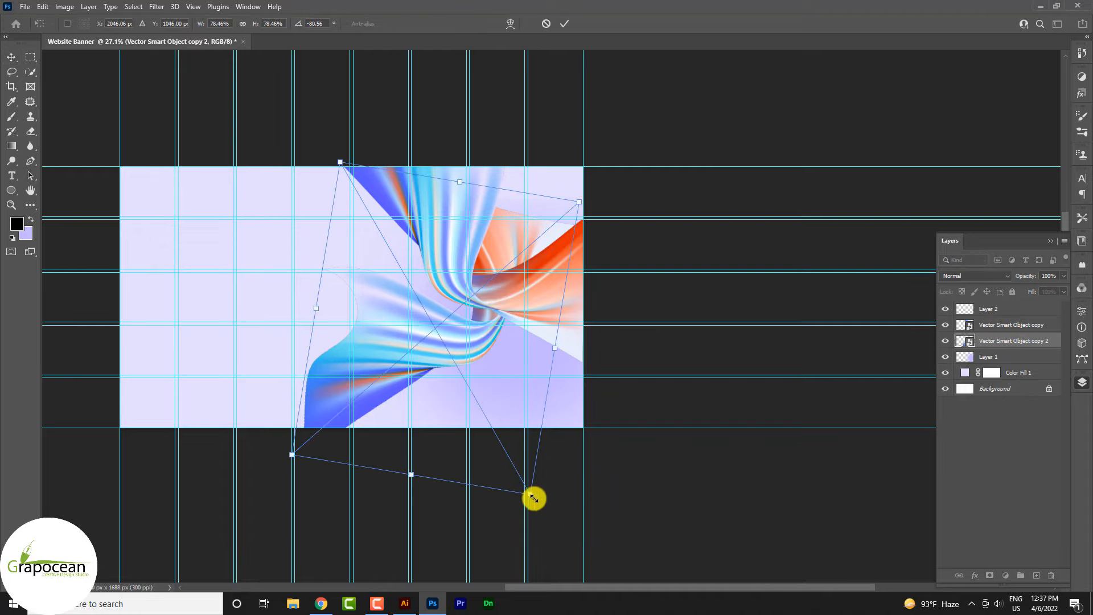
{"action": "left_click_drag", "start_coordinate": [533, 497], "coordinate": [498, 440]}
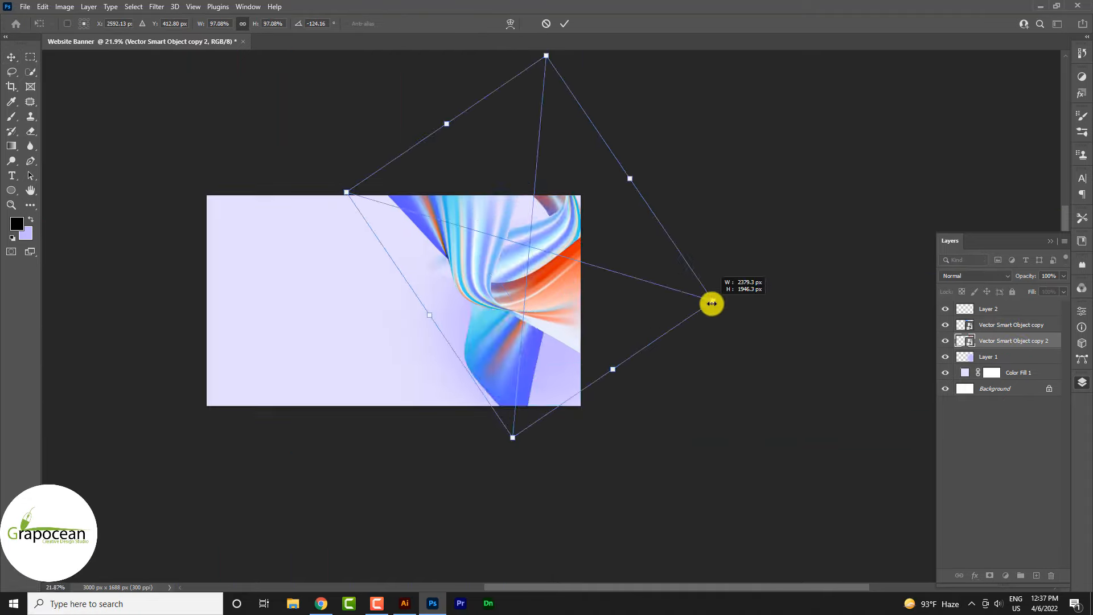
{"action": "left_click_drag", "start_coordinate": [712, 304], "coordinate": [627, 300]}
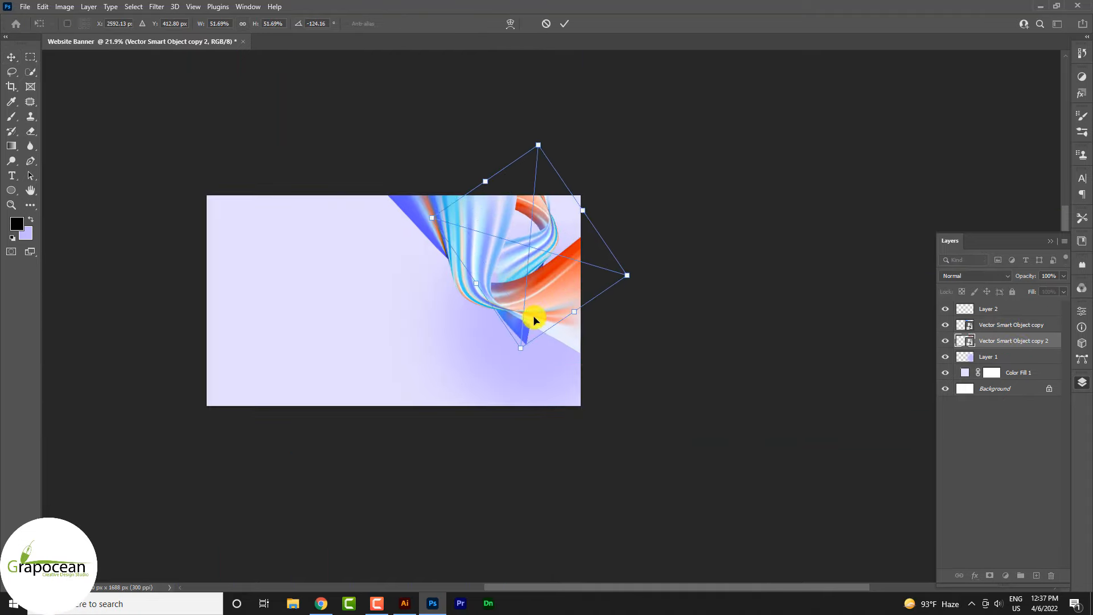
{"action": "left_click_drag", "start_coordinate": [520, 351], "coordinate": [481, 317]}
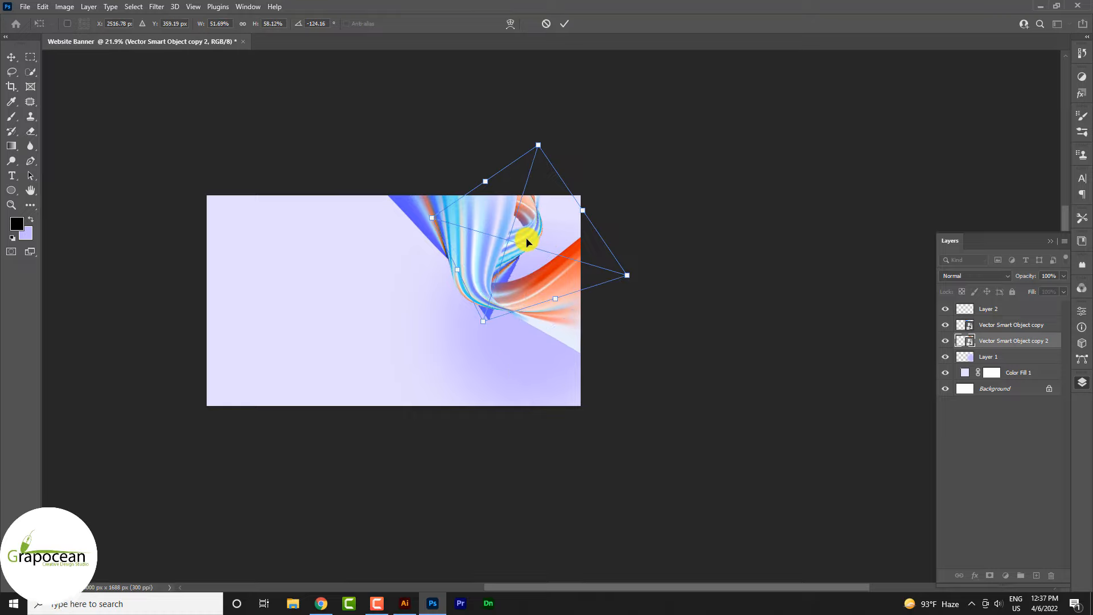
{"action": "left_click_drag", "start_coordinate": [525, 237], "coordinate": [476, 331]}
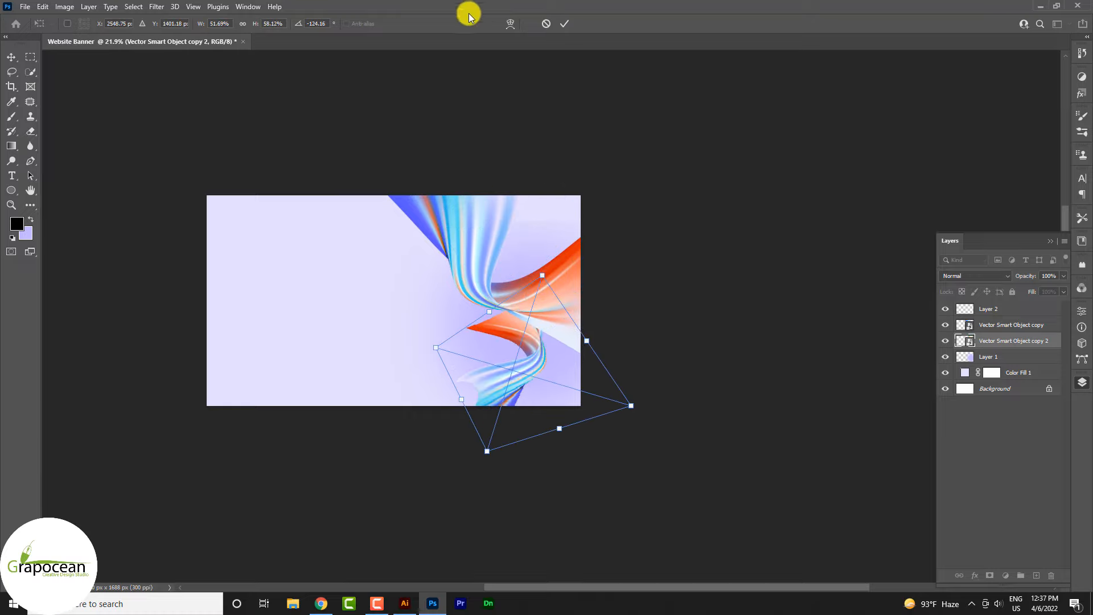
- Warp the ribbon copy so its orange end loops up behind the original ribbon and its blue end runs off the banner's lower edge
{"action": "left_click", "coordinate": [510, 23]}
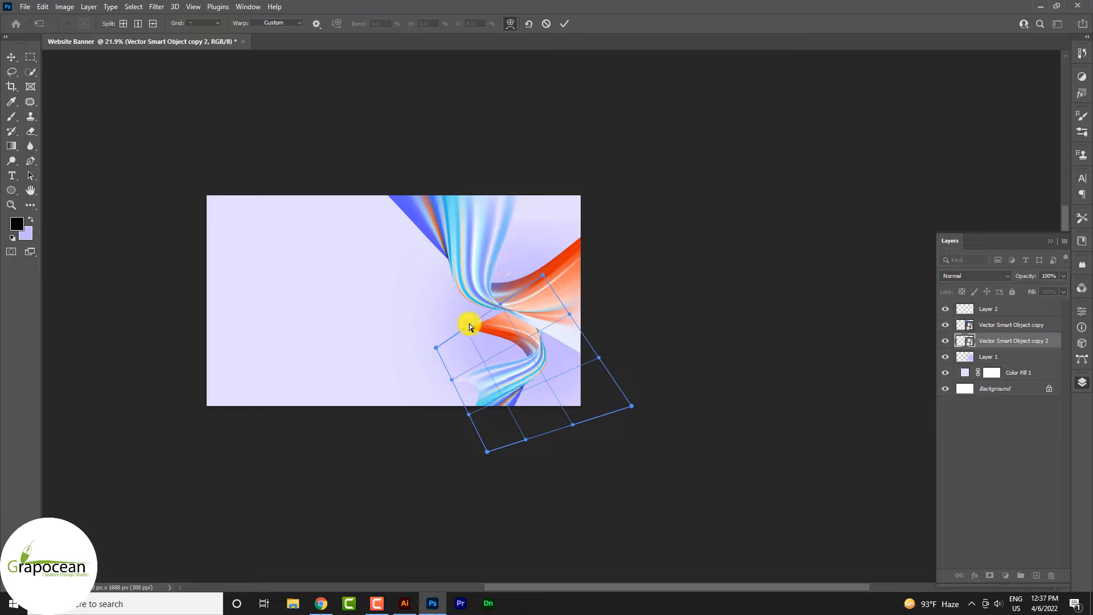
{"action": "left_click_drag", "start_coordinate": [469, 327], "coordinate": [451, 414]}
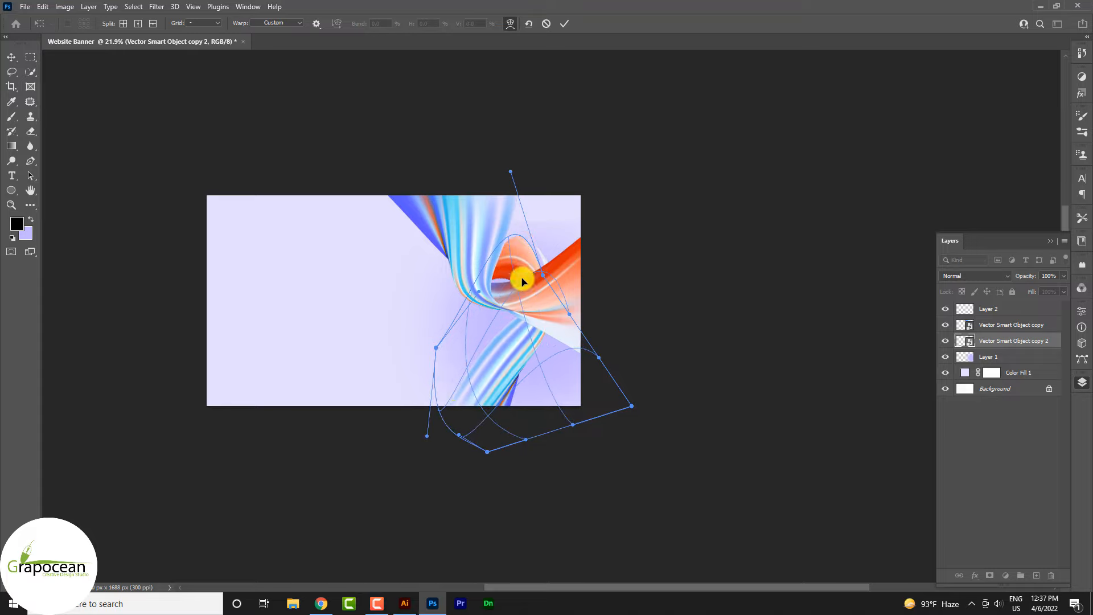
{"action": "left_click_drag", "start_coordinate": [522, 281], "coordinate": [519, 247]}
{"action": "left_click_drag", "start_coordinate": [528, 377], "coordinate": [498, 365]}
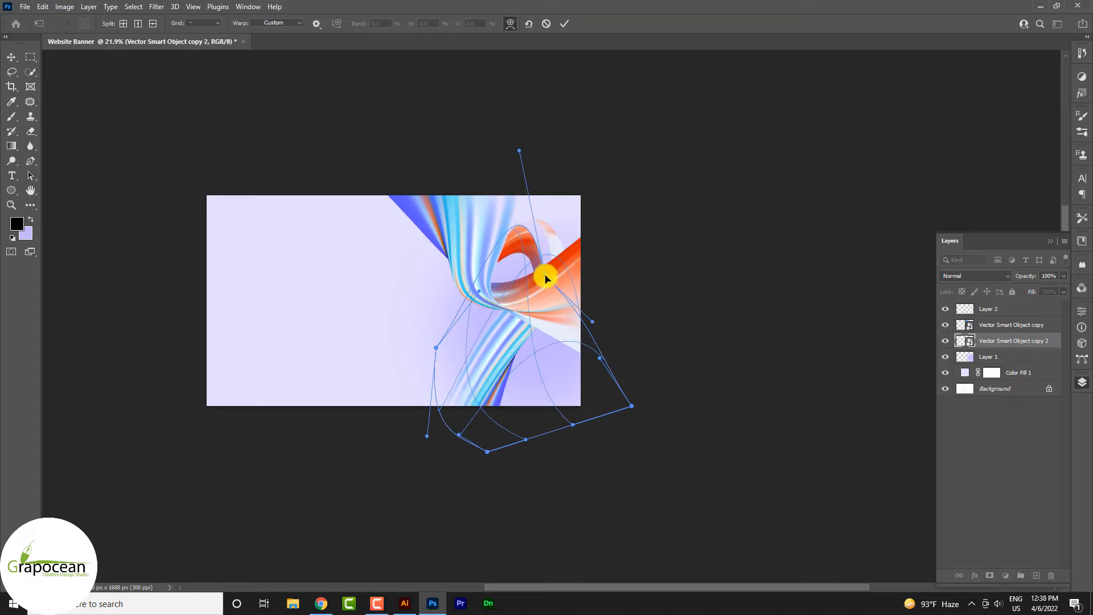
{"action": "left_click_drag", "start_coordinate": [546, 276], "coordinate": [565, 245]}
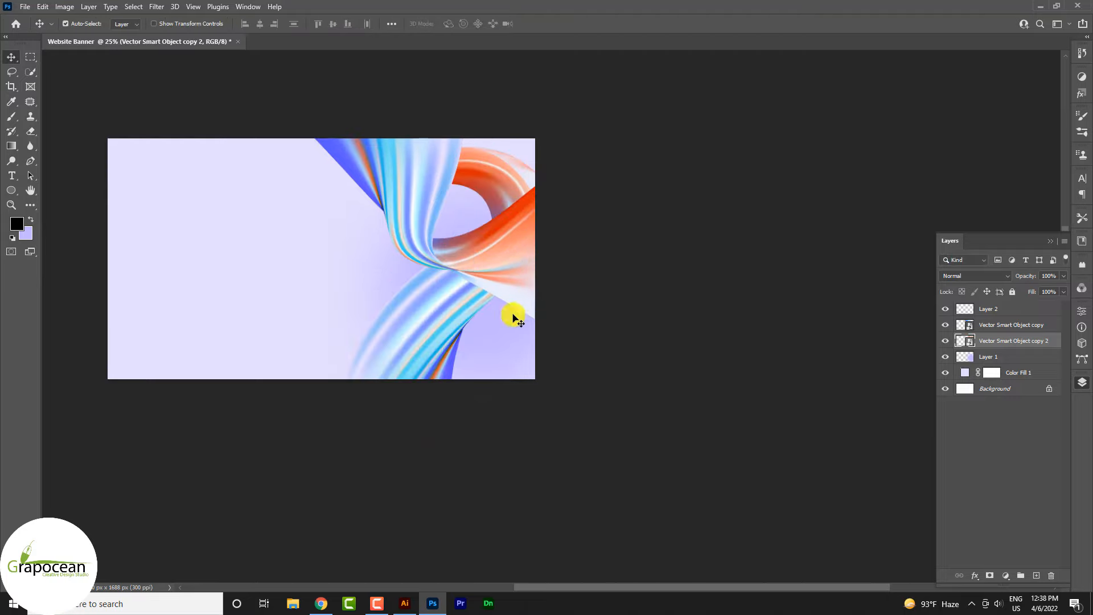
- Paint a soft black shadow on a new layer between the two ribbons with 44% brush opacity, and set the layer's opacity to 57%
{"action": "left_click", "coordinate": [1031, 575]}
{"action": "scroll", "coordinate": [505, 303], "scroll_direction": "up", "scroll_amount": 3}
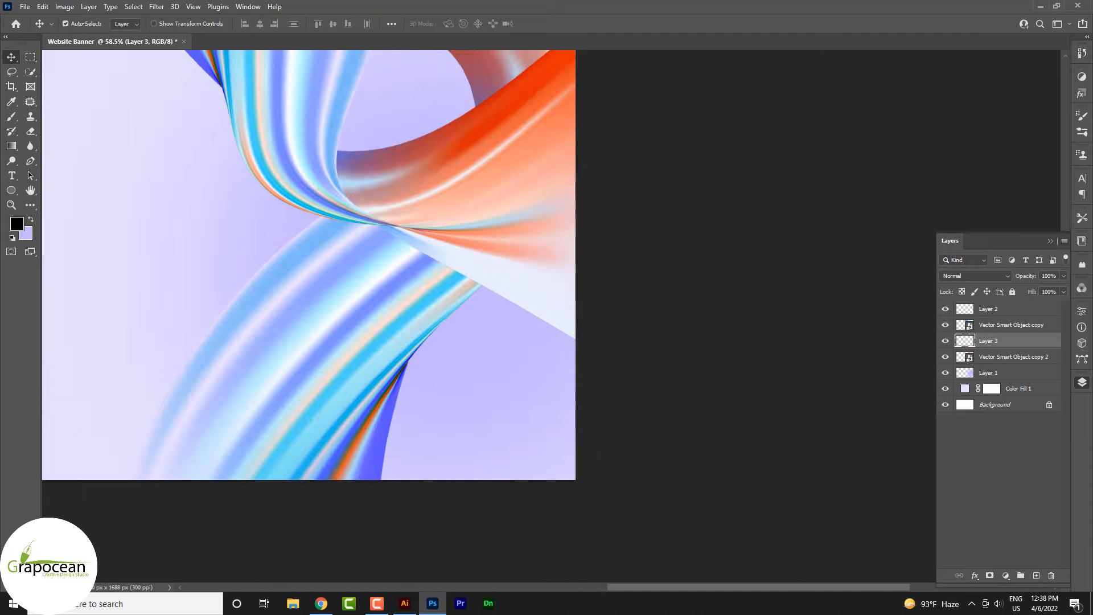
{"action": "right_click", "coordinate": [14, 117]}
{"action": "left_click", "coordinate": [57, 117]}
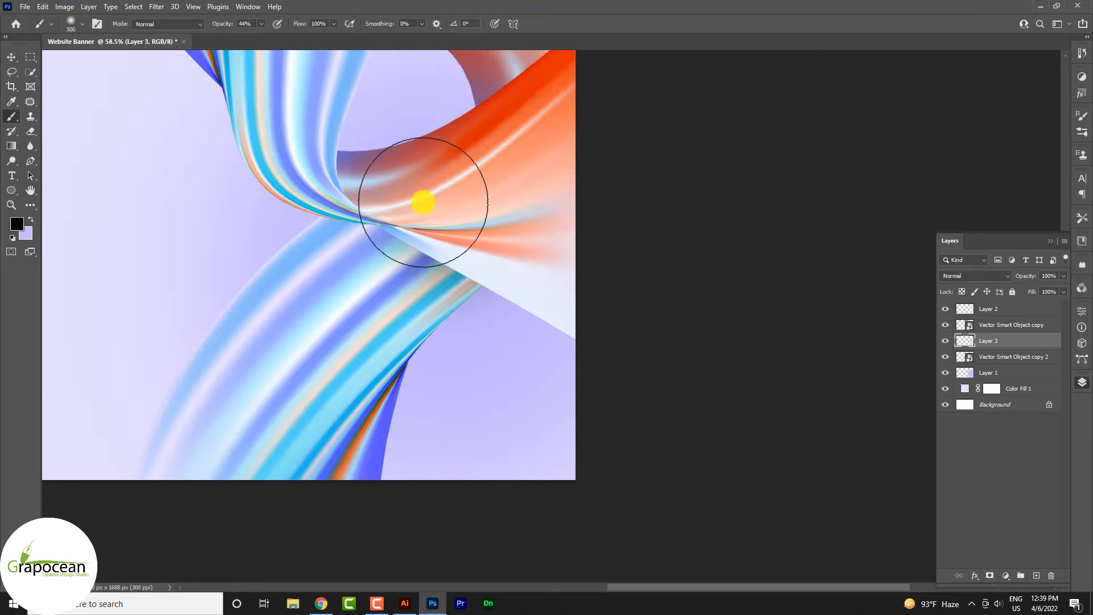
{"action": "key", "text": "bracketleft"}
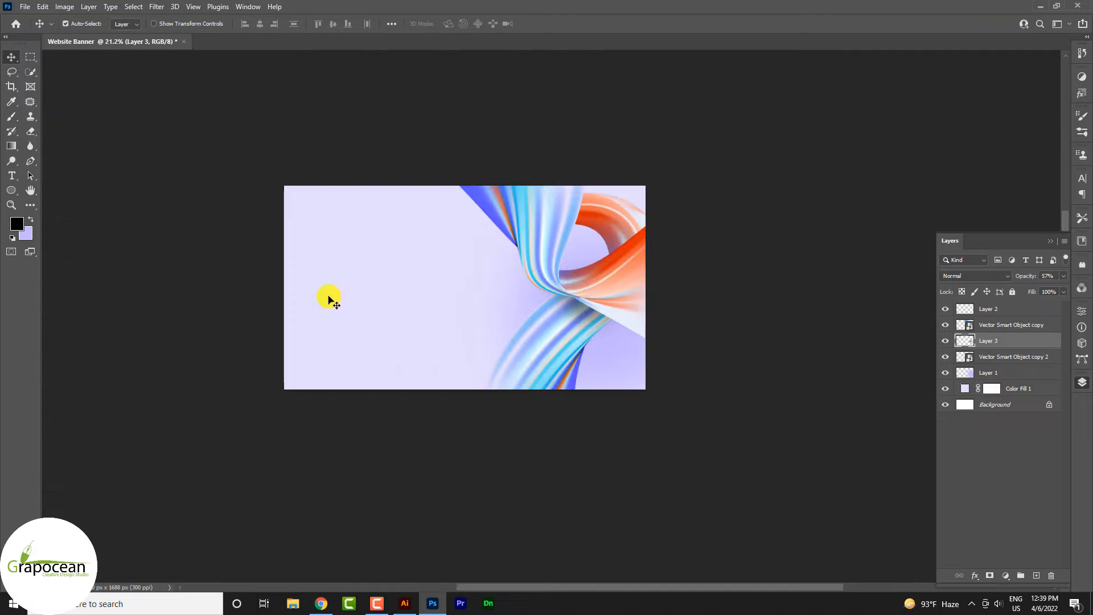
- Add the text line "PROFESSIONAL" in black Roboto Light at 7.94 pt on the empty left side of the banner
{"action": "left_click", "coordinate": [11, 176]}
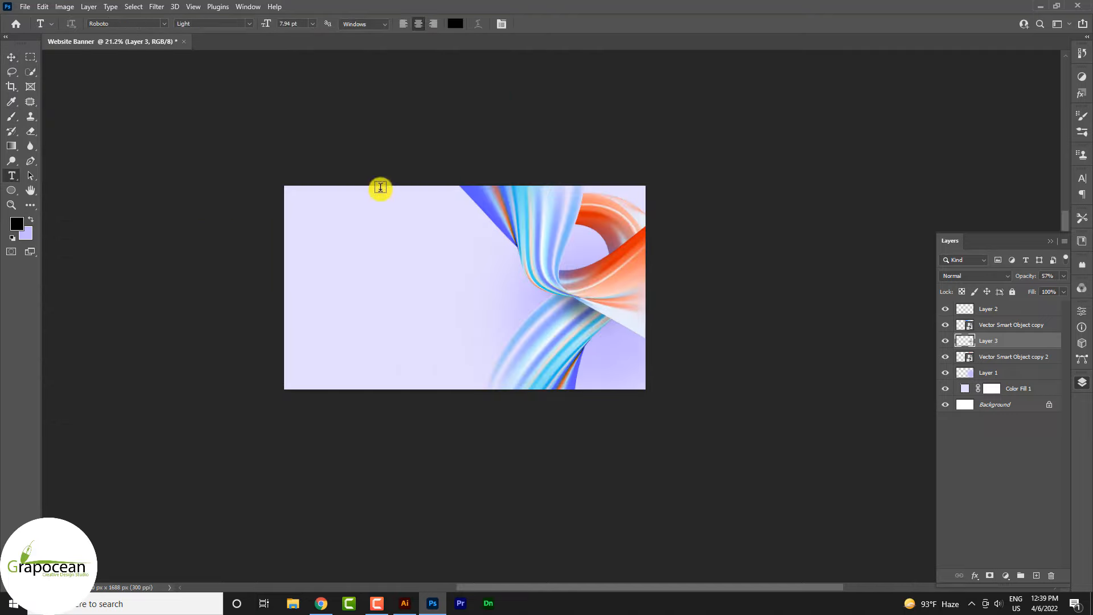
{"action": "scroll", "coordinate": [360, 261], "scroll_direction": "up", "scroll_amount": 1}
{"action": "left_click", "coordinate": [363, 257]}
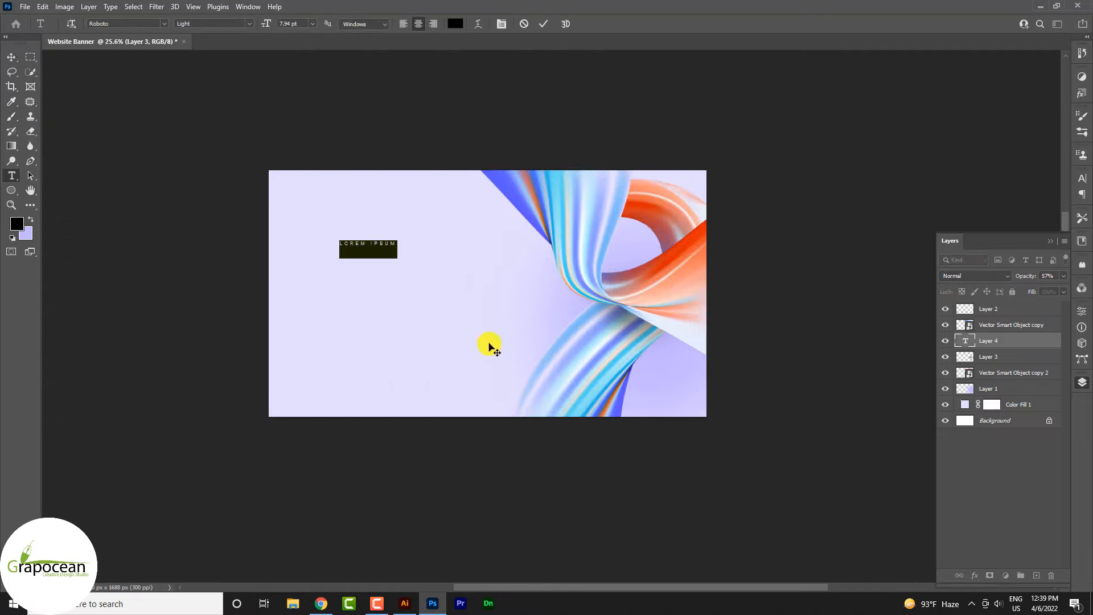
{"action": "type", "text": "PROFESSIONAL"}
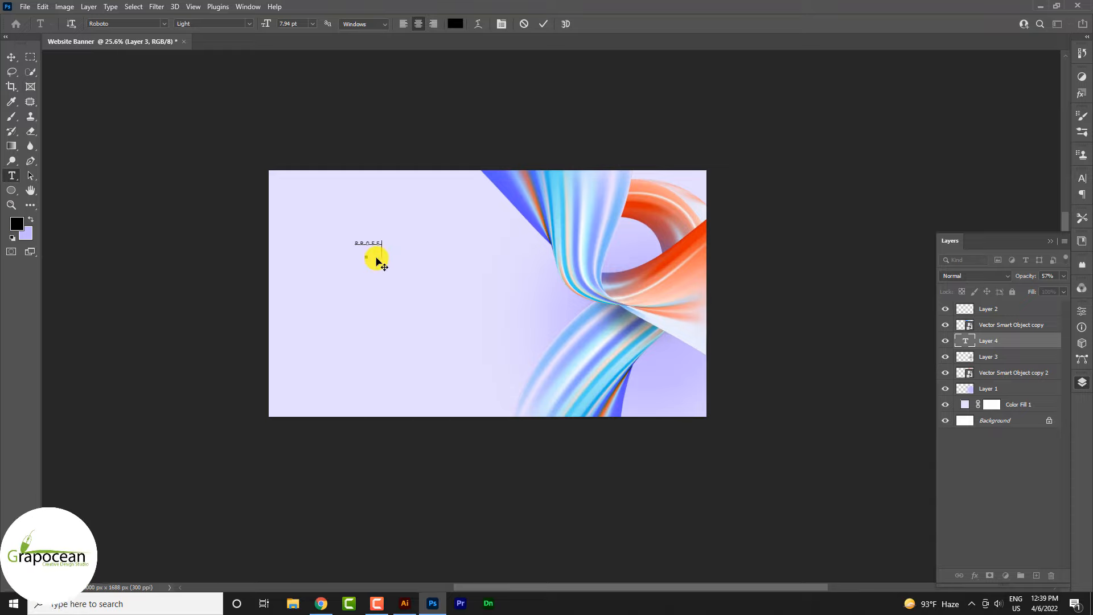
{"action": "left_click", "coordinate": [12, 57]}
{"action": "scroll", "coordinate": [372, 250], "scroll_direction": "up", "scroll_amount": 1}
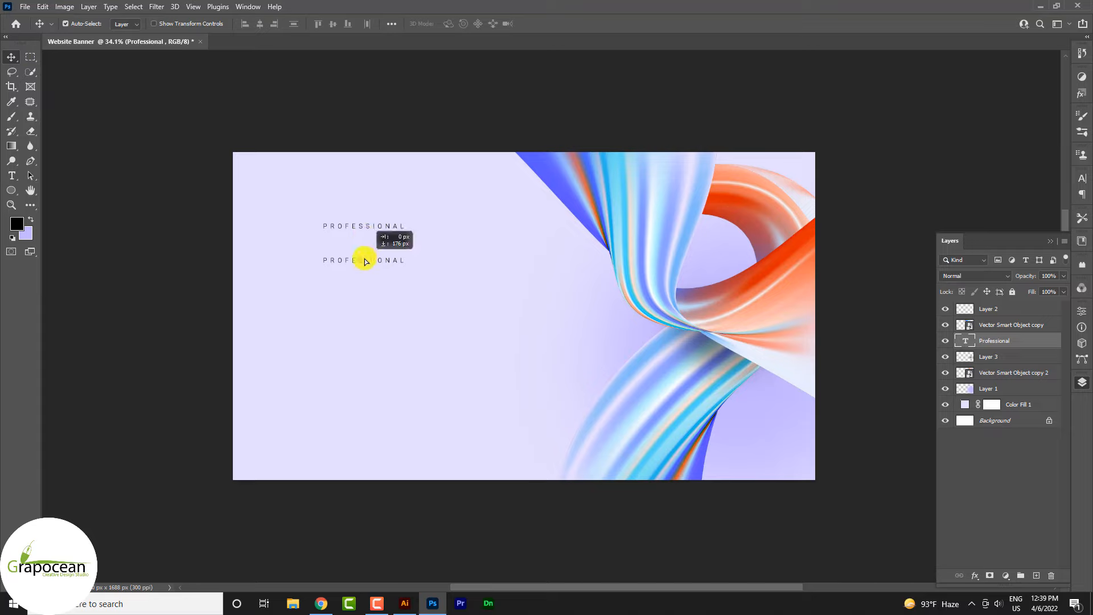
- Duplicate the PROFESSIONAL text just below itself and change the copy's wording to "GRAPHIC WEBSITE"
{"action": "left_click_drag", "start_coordinate": [366, 262], "coordinate": [551, 294]}
{"action": "left_click", "coordinate": [12, 175]}
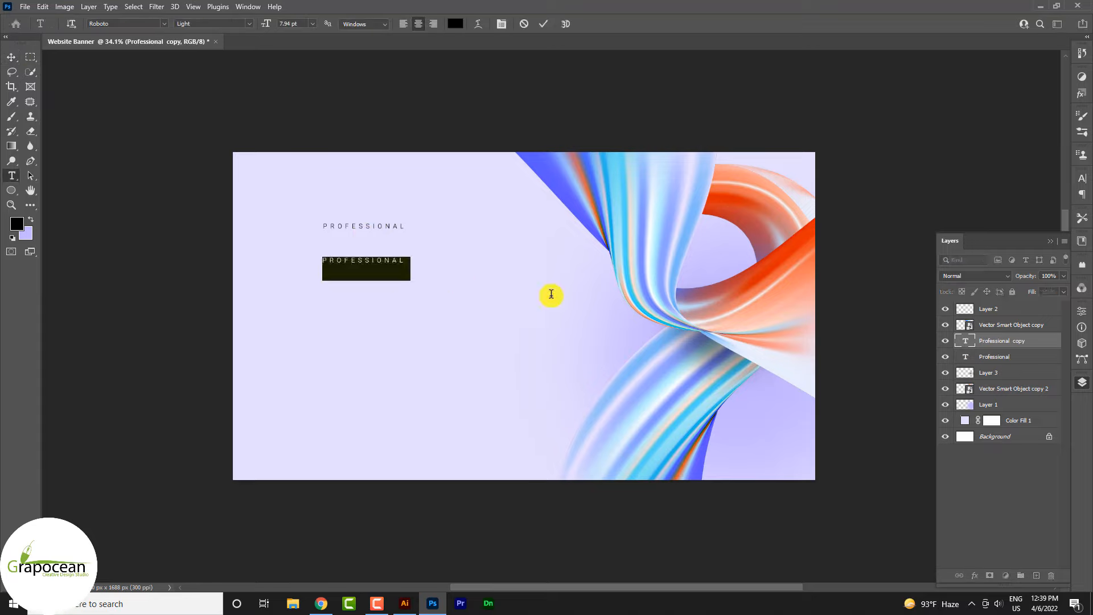
{"action": "key", "text": "BackSpace"}
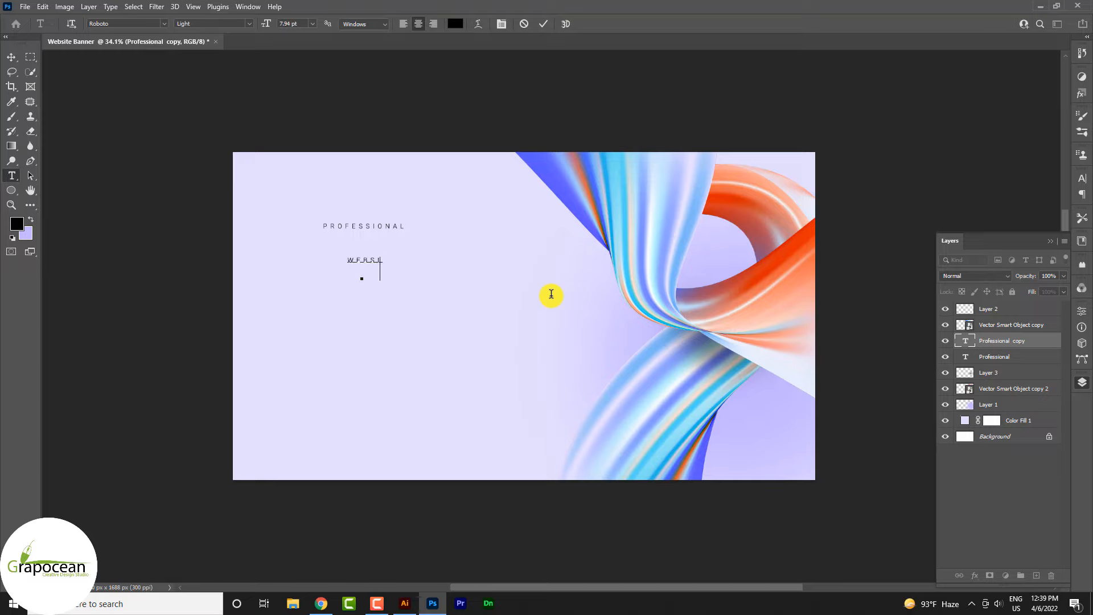
{"action": "key", "text": "BackSpace"}
{"action": "key", "text": "BackSpace"}
{"action": "key", "text": "BackSpace"}
{"action": "key", "text": "BackSpace"}
{"action": "key", "text": "BackSpace"}
{"action": "key", "text": "BackSpace"}
{"action": "key", "text": "BackSpace"}
{"action": "type", "text": "GRAPHIC WEBSITE"}
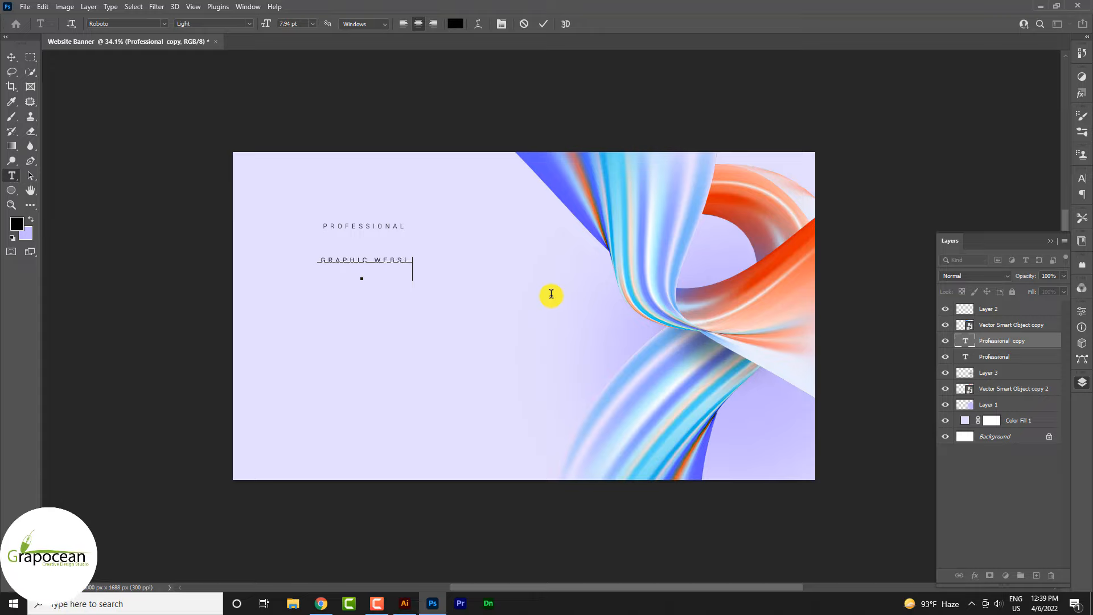
- Set the GRAPHIC WEBSITE text to the Roboto Black style at 36 pt
{"action": "left_click_drag", "start_coordinate": [315, 260], "coordinate": [508, 275]}
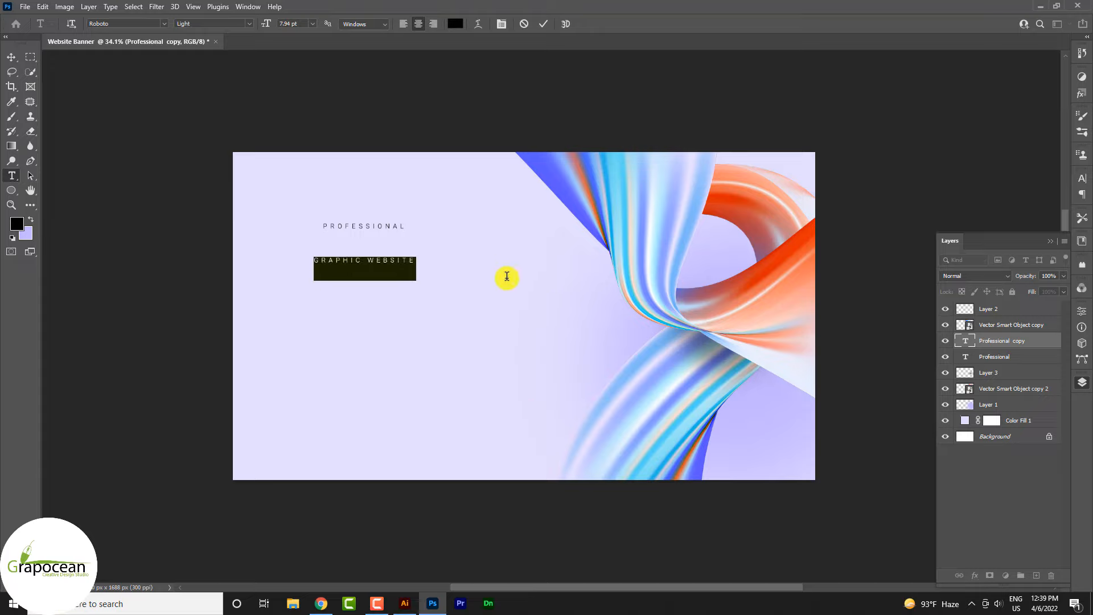
{"action": "left_click", "coordinate": [249, 24]}
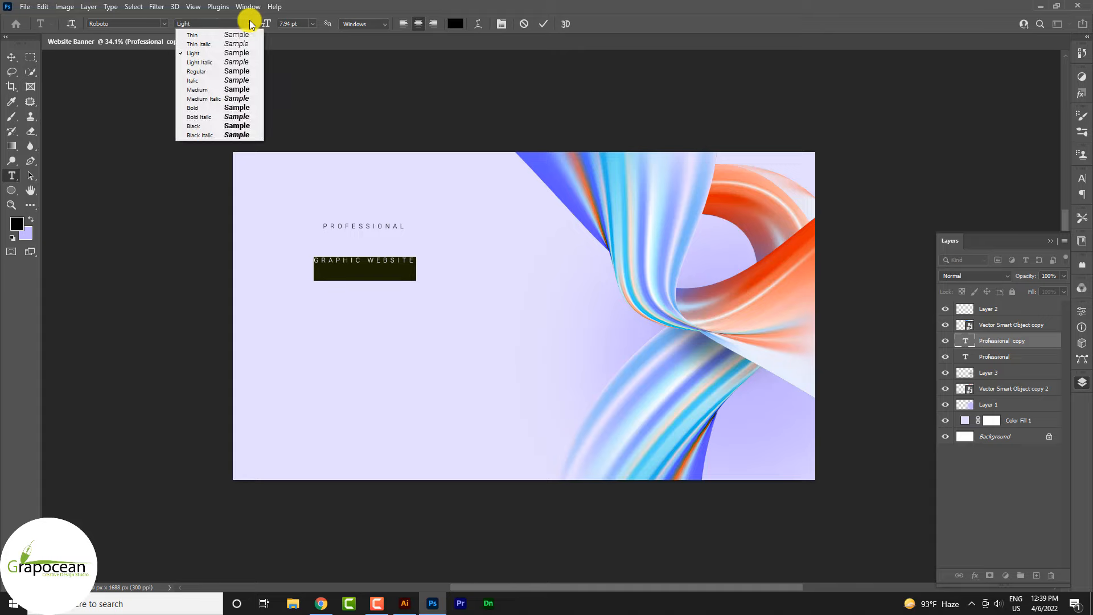
{"action": "left_click", "coordinate": [234, 126]}
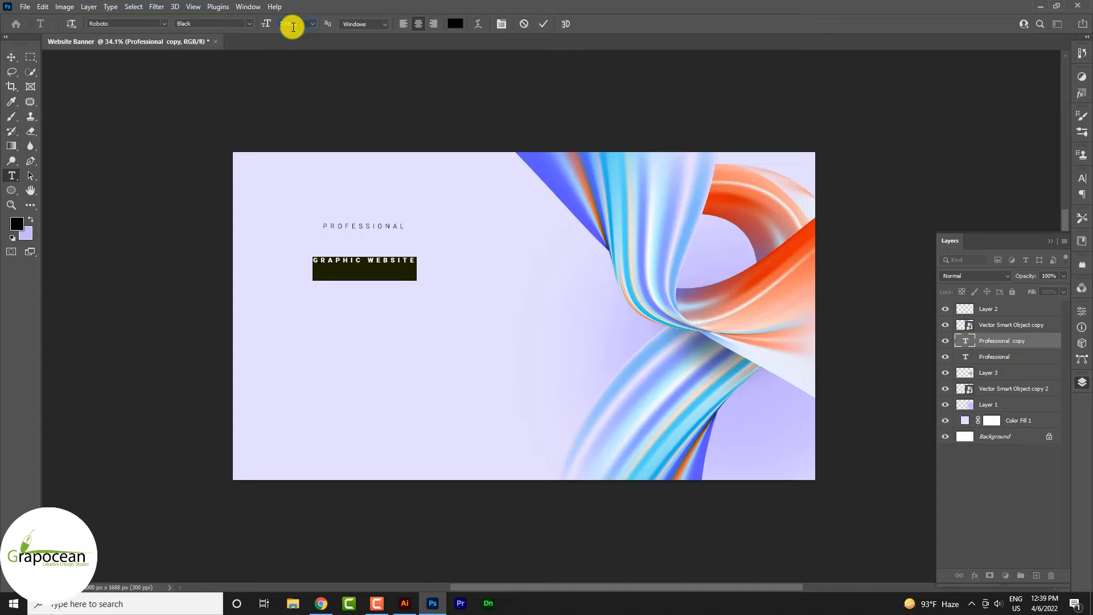
{"action": "left_click", "coordinate": [312, 23]}
{"action": "left_click", "coordinate": [306, 140]}
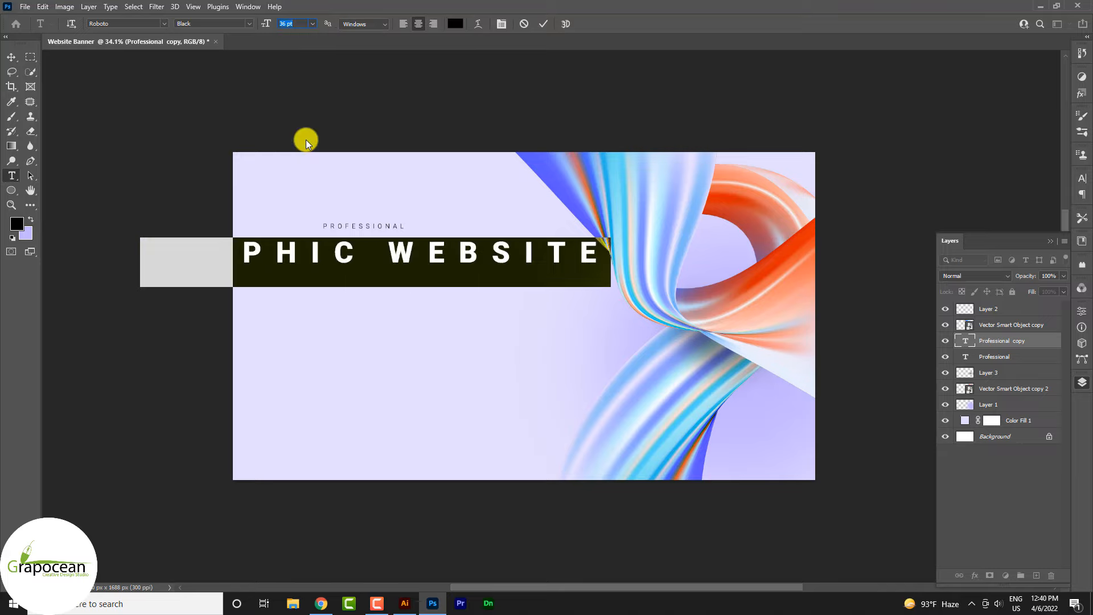
- Set the GRAPHIC WEBSITE text's tracking to -5 and its size to 30 pt
{"action": "left_click", "coordinate": [1083, 179]}
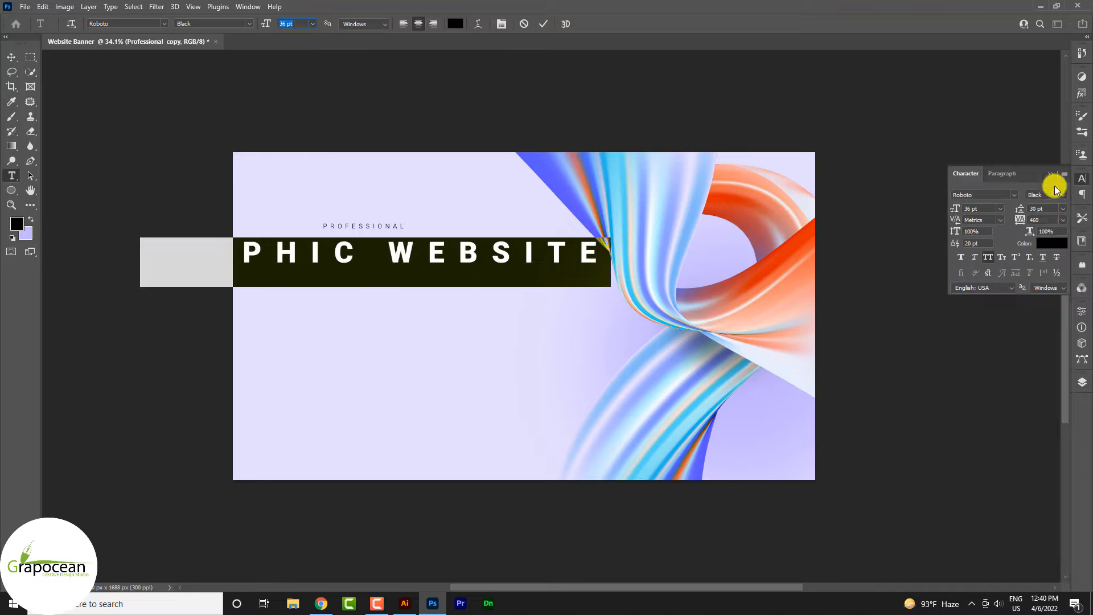
{"action": "left_click", "coordinate": [1063, 220]}
{"action": "left_click", "coordinate": [1051, 262]}
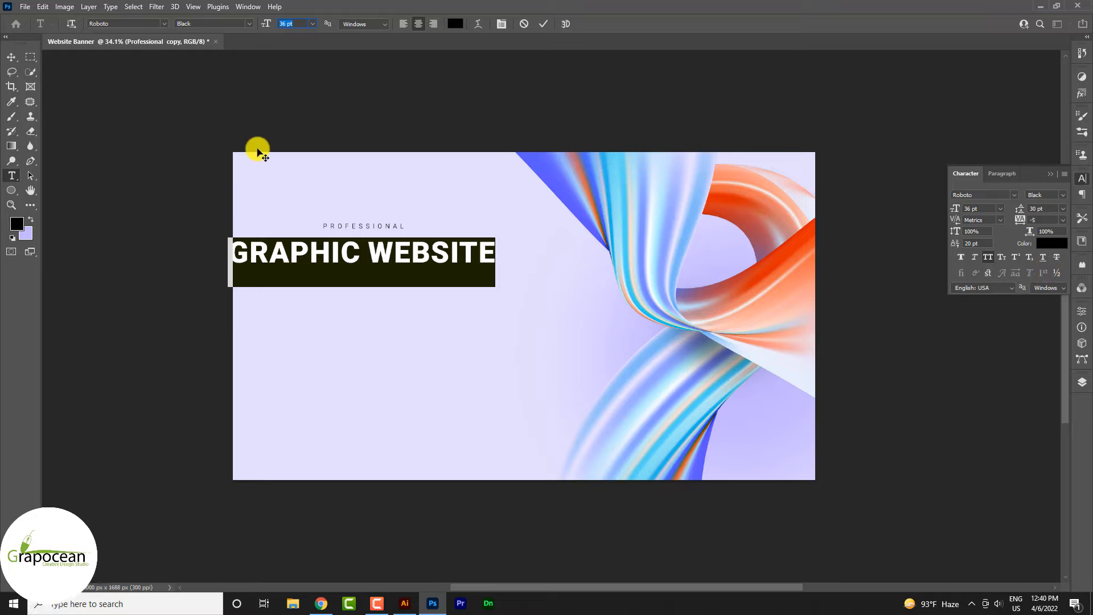
{"action": "left_click", "coordinate": [313, 24]}
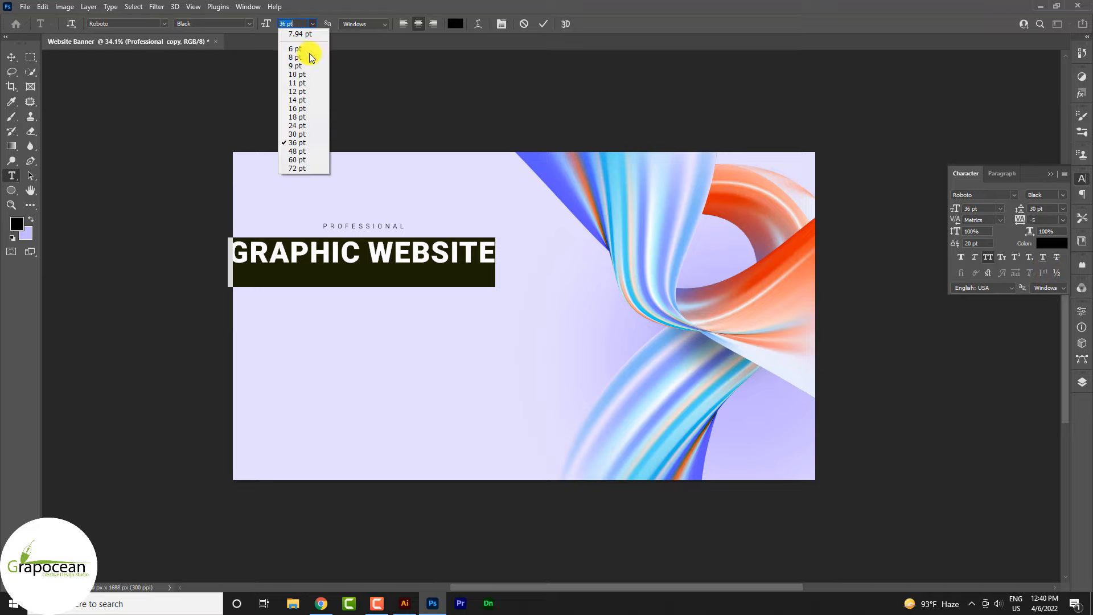
{"action": "left_click", "coordinate": [302, 134]}
- Place GRAPHIC WEBSITE directly beneath PROFESSIONAL with their left edges aligned, and shift both lines slightly down and left together
{"action": "left_click", "coordinate": [12, 58]}
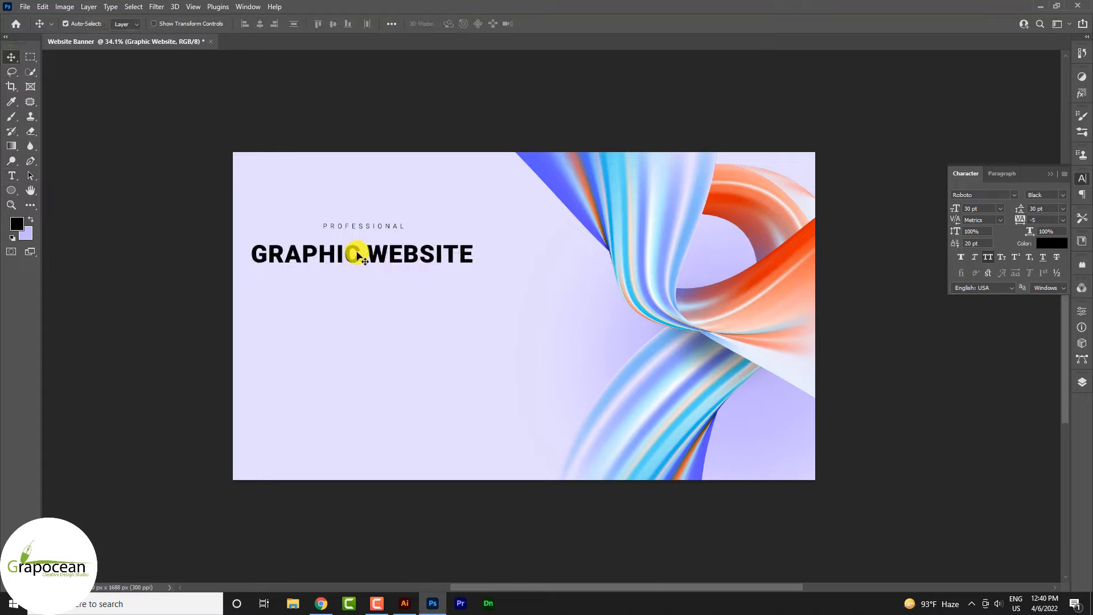
{"action": "left_click_drag", "start_coordinate": [356, 252], "coordinate": [427, 246]}
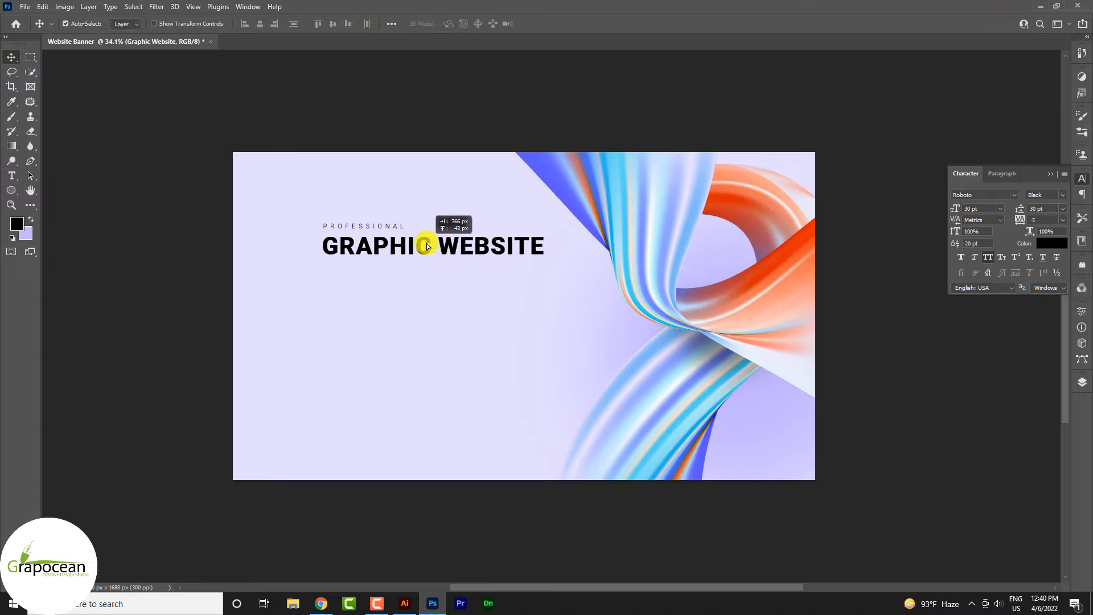
{"action": "scroll", "coordinate": [447, 280], "scroll_direction": "down", "scroll_amount": 7}
{"action": "scroll", "coordinate": [388, 269], "scroll_direction": "up", "scroll_amount": 18}
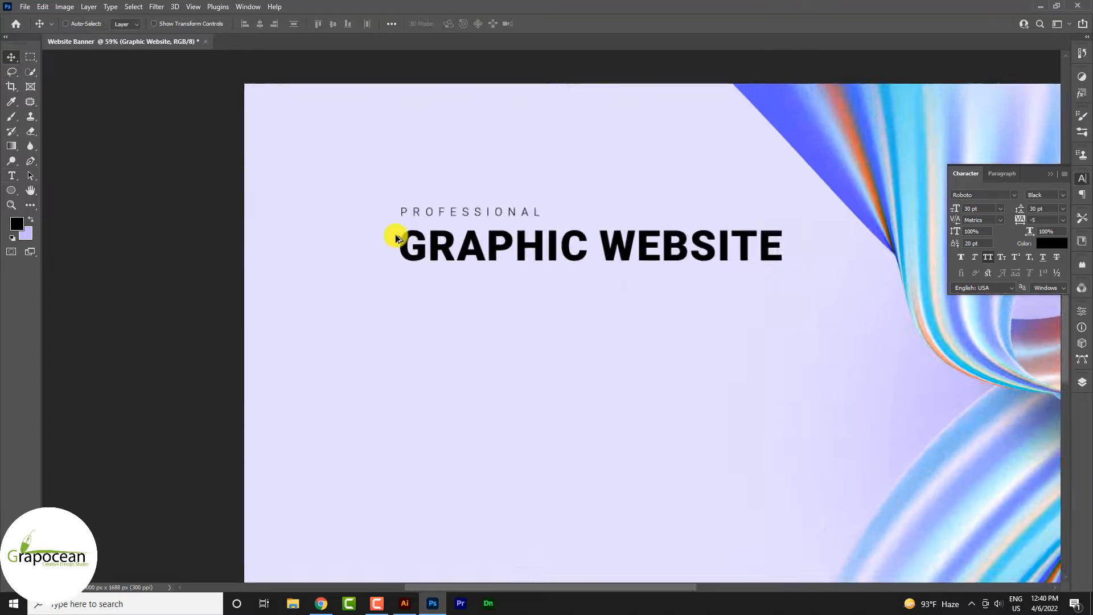
{"action": "scroll", "coordinate": [443, 237], "scroll_direction": "up", "scroll_amount": 5}
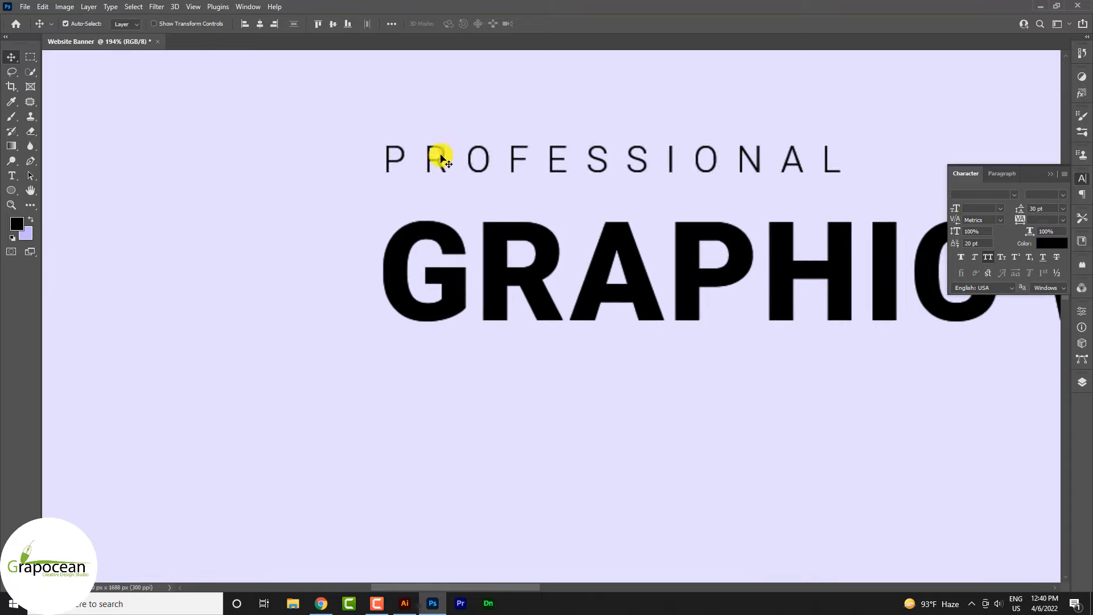
{"action": "scroll", "coordinate": [440, 224], "scroll_direction": "down", "scroll_amount": 10}
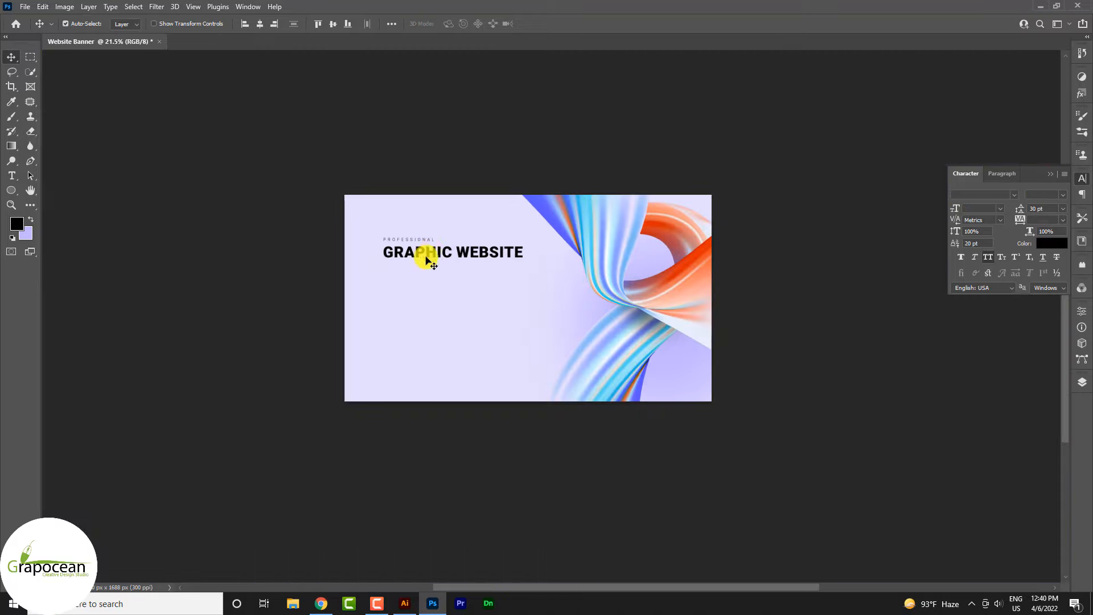
{"action": "left_click_drag", "start_coordinate": [429, 261], "coordinate": [402, 270]}
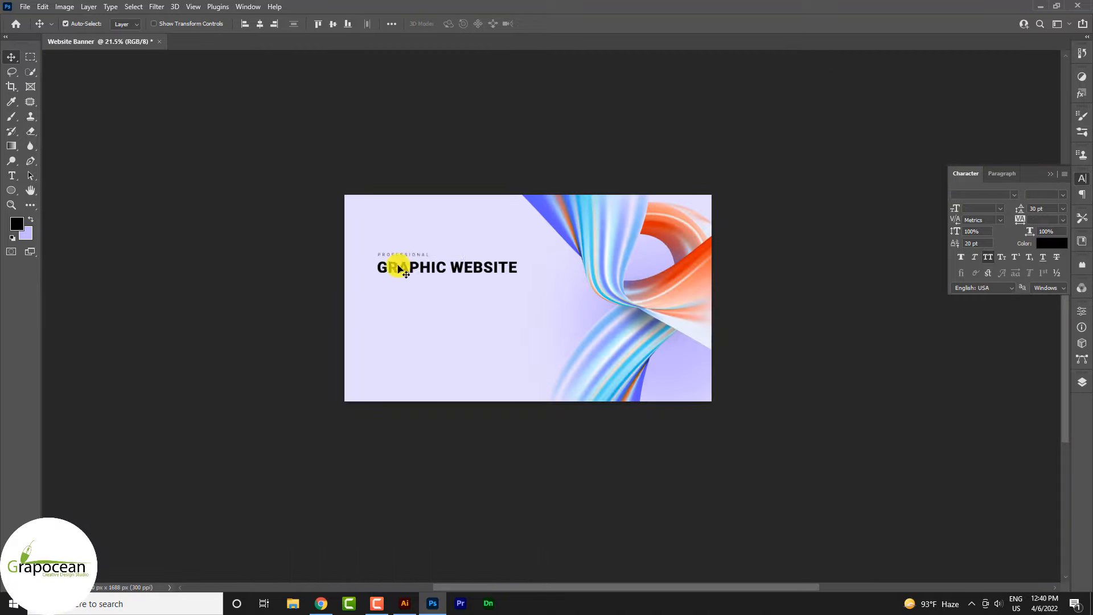
- Recolour the word WEBSITE with the violet-blue sampled from the upper ribbon
{"action": "scroll", "coordinate": [447, 259], "scroll_direction": "up", "scroll_amount": 5}
{"action": "left_click", "coordinate": [11, 176]}
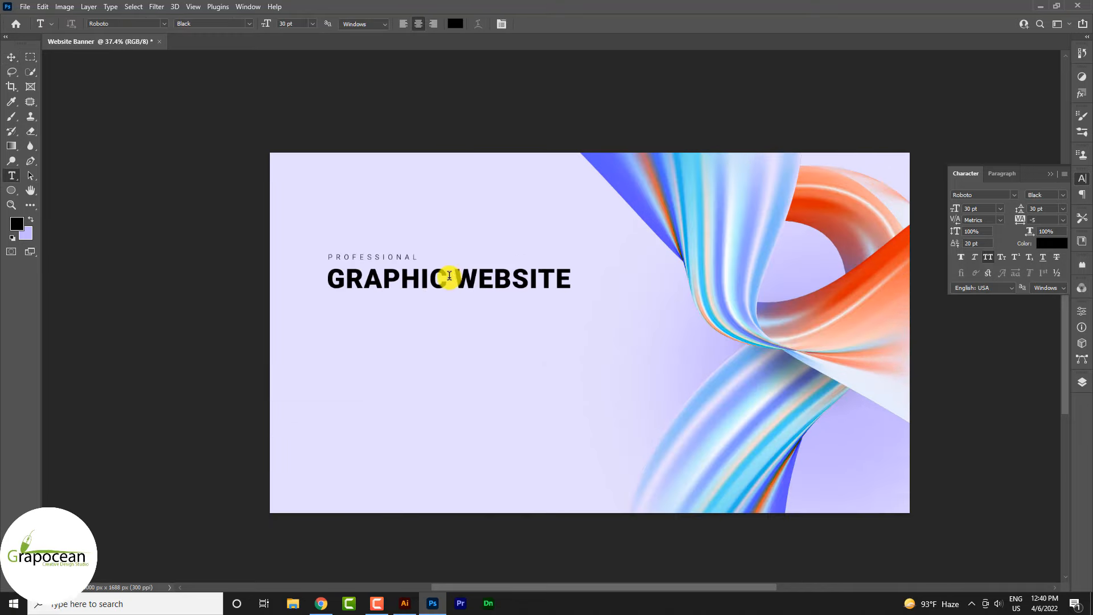
{"action": "left_click", "coordinate": [451, 278]}
{"action": "key", "text": "shift+End"}
{"action": "left_click", "coordinate": [456, 23]}
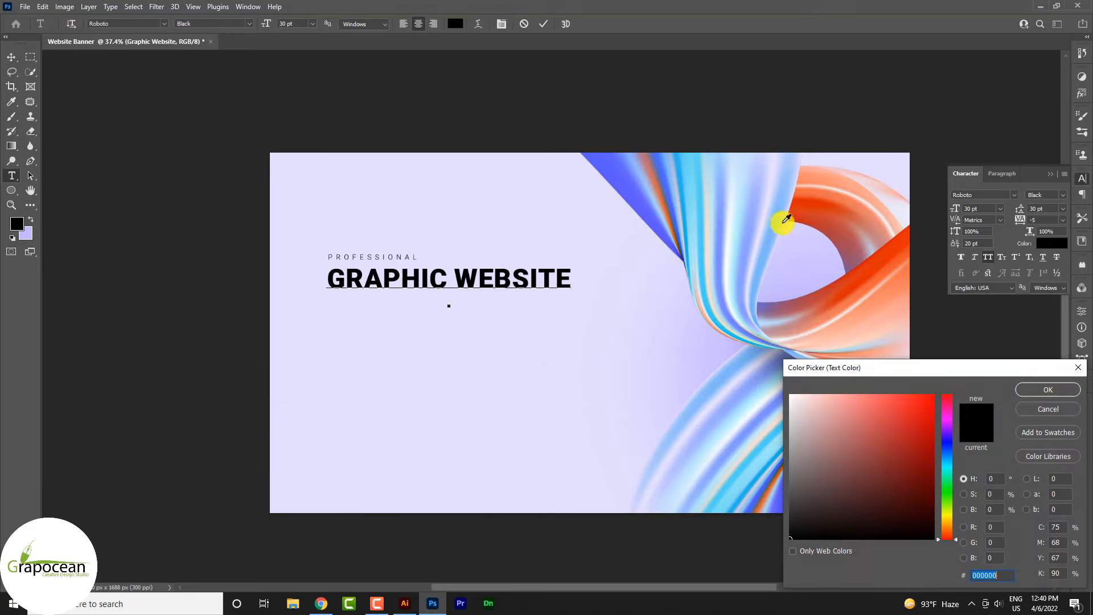
{"action": "left_click", "coordinate": [639, 191]}
{"action": "left_click", "coordinate": [1039, 392]}
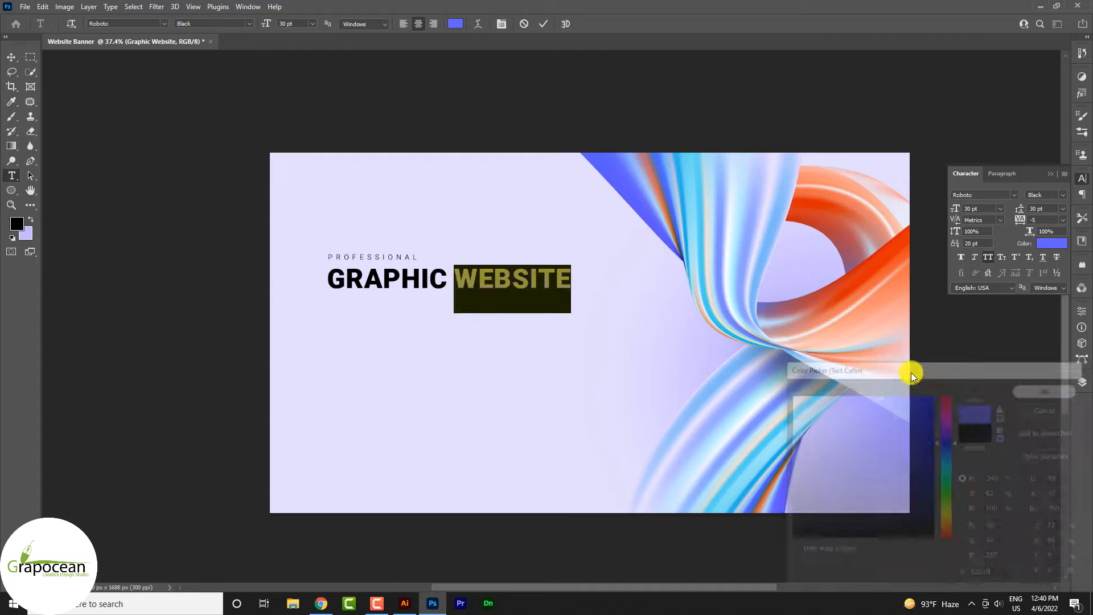
{"action": "left_click", "coordinate": [12, 57]}
- Recolour the word GRAPHIC from black to a dark grey
{"action": "scroll", "coordinate": [542, 330], "scroll_direction": "down", "scroll_amount": 5}
{"action": "scroll", "coordinate": [482, 272], "scroll_direction": "up", "scroll_amount": 6}
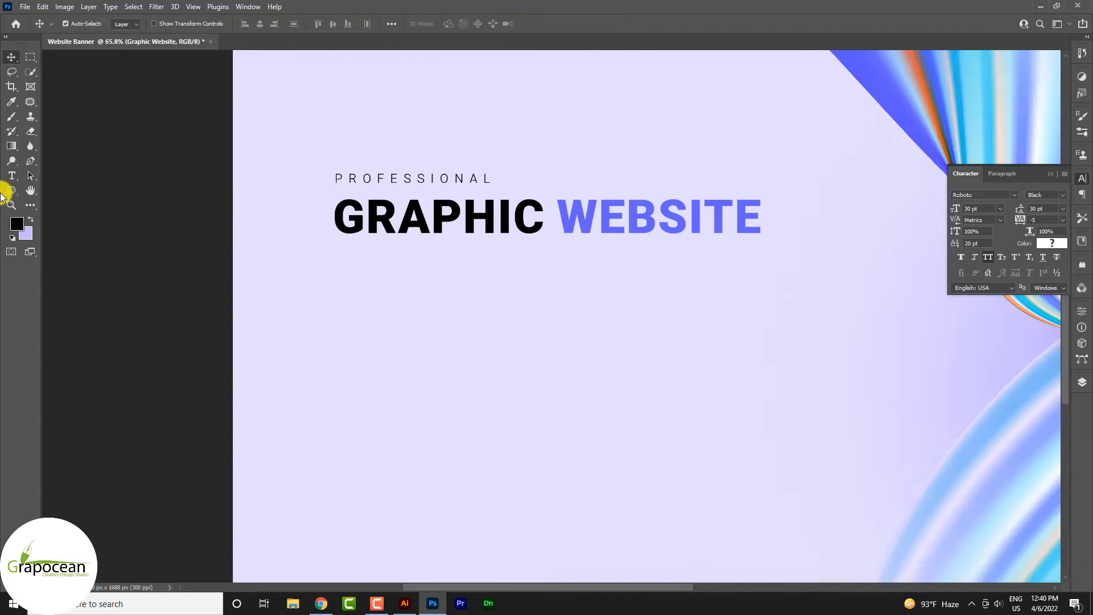
{"action": "left_click", "coordinate": [12, 162]}
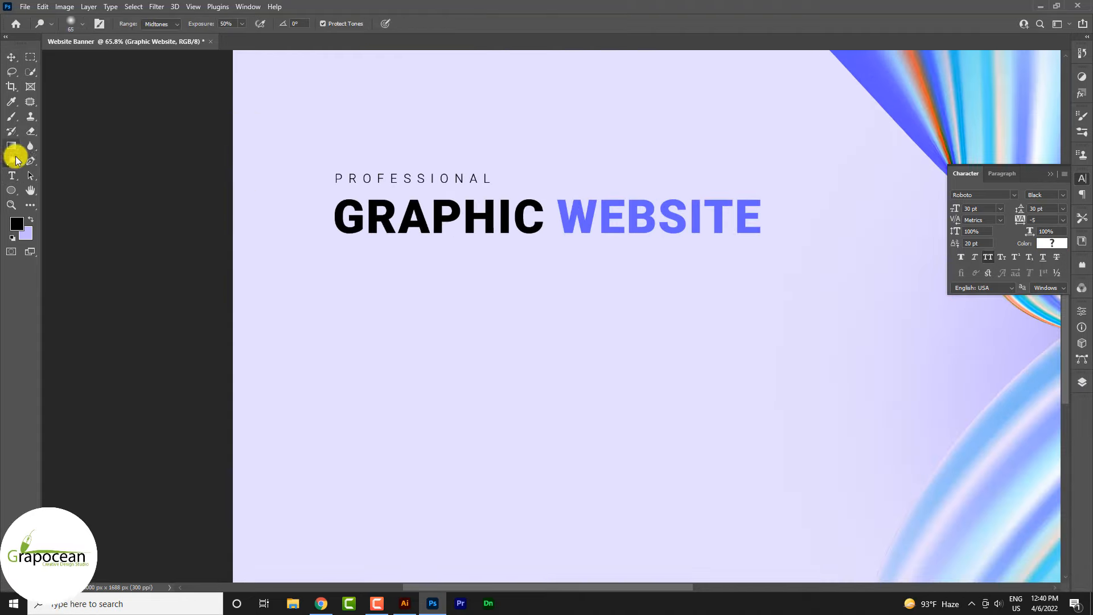
{"action": "left_click", "coordinate": [12, 175]}
{"action": "left_click_drag", "start_coordinate": [535, 220], "coordinate": [246, 221]}
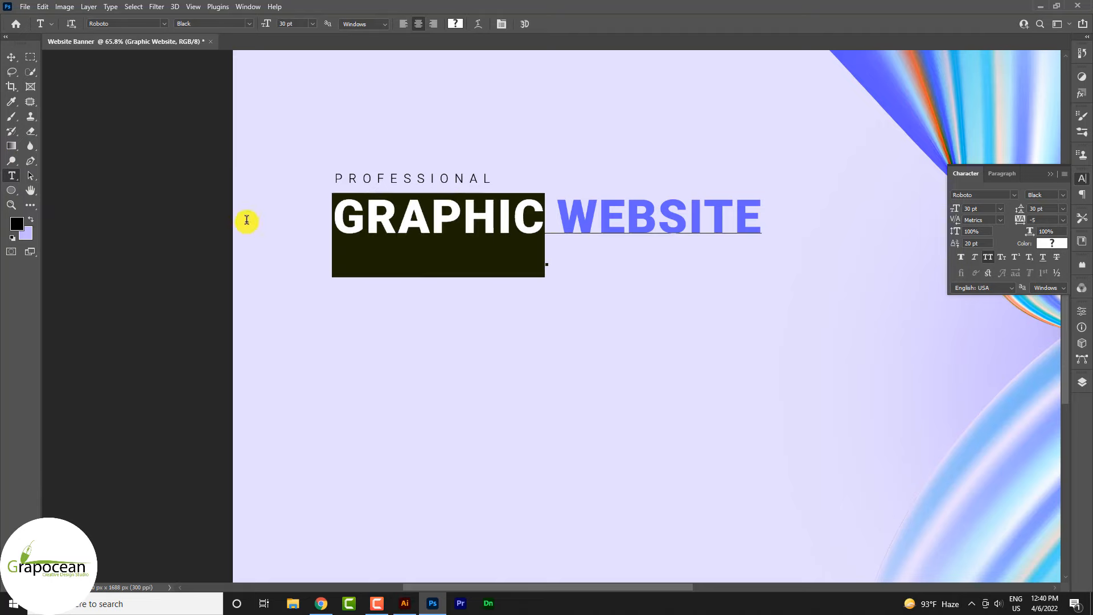
{"action": "left_click", "coordinate": [459, 23]}
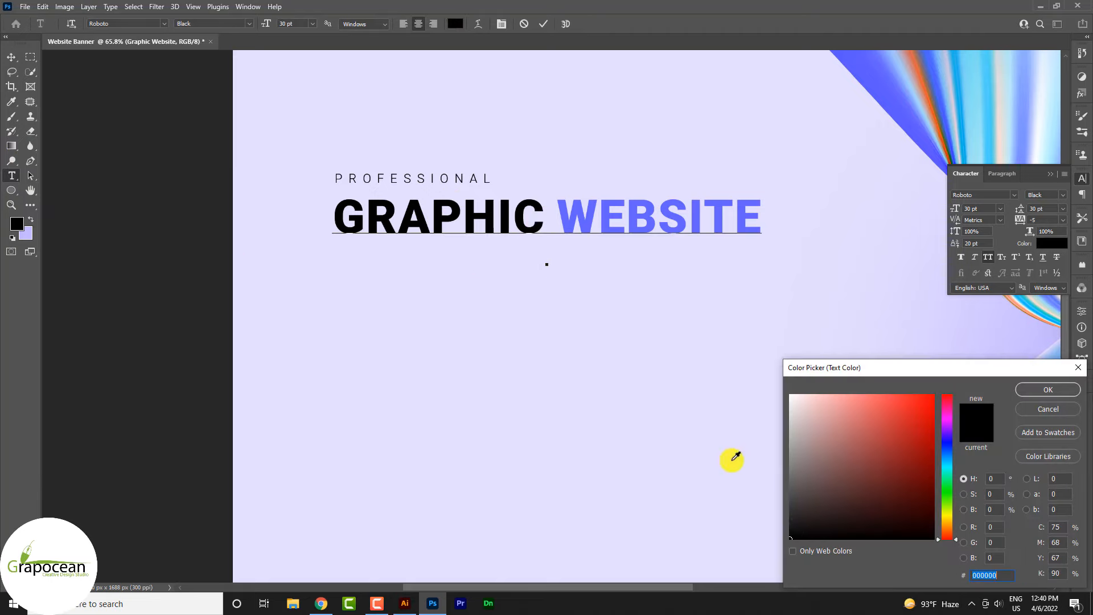
{"action": "mouse_move", "coordinate": [792, 508]}
{"action": "left_mouse_down"}
{"action": "mouse_move", "coordinate": [754, 507]}
{"action": "mouse_move", "coordinate": [820, 527]}
{"action": "mouse_move", "coordinate": [745, 500]}
{"action": "left_mouse_up"}
{"action": "left_click", "coordinate": [1048, 389]}
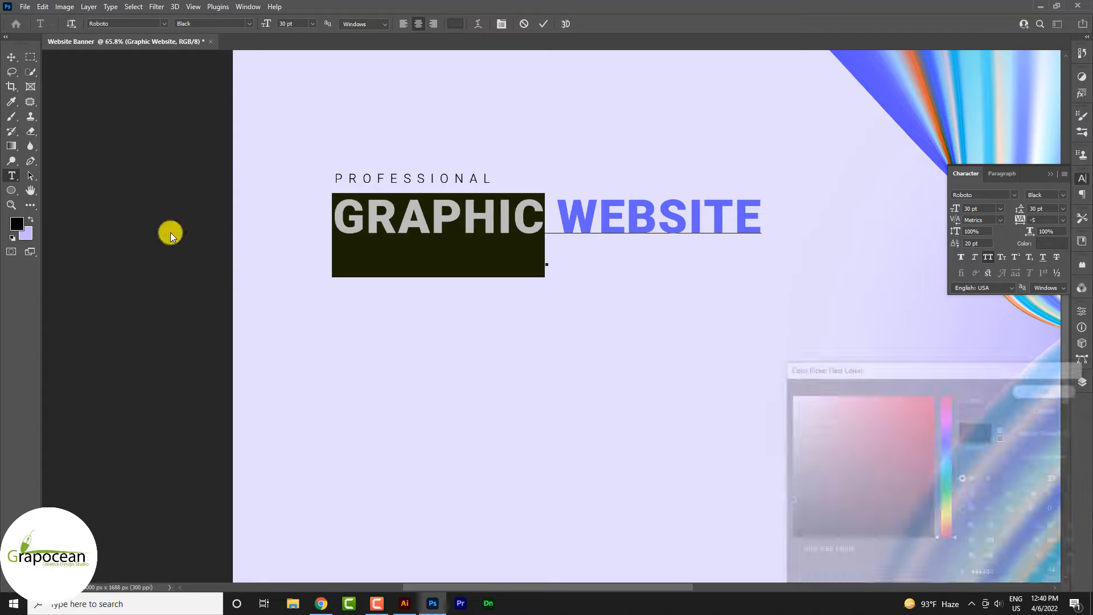
{"action": "left_click", "coordinate": [11, 57]}
{"action": "scroll", "coordinate": [334, 306], "scroll_direction": "down", "scroll_amount": 4}
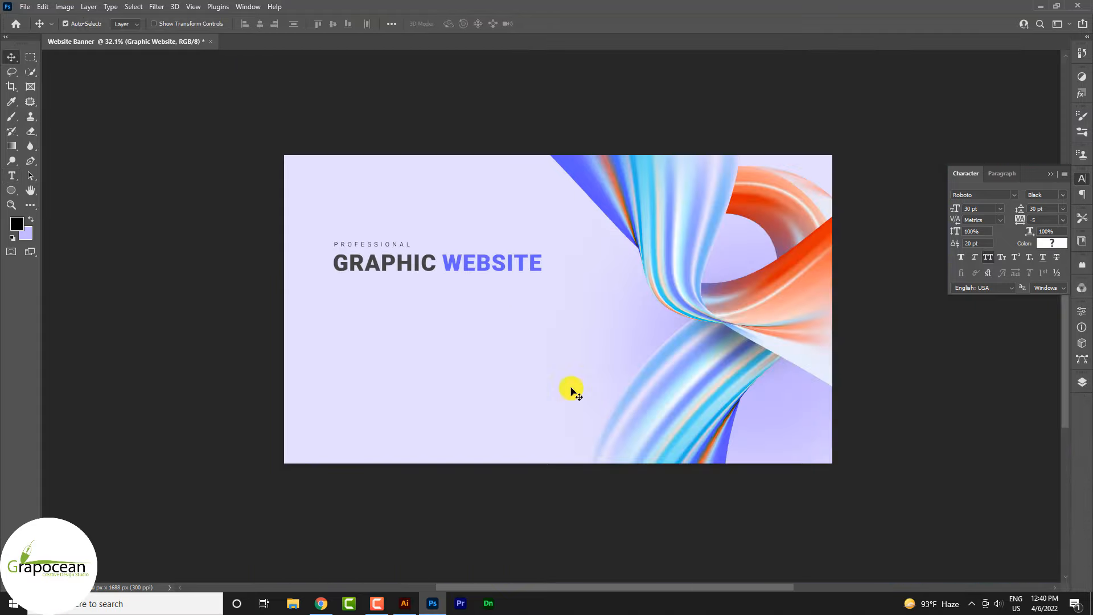
- Add a new text "JOIN WITH US" beneath the GRAPHIC WEBSITE heading, broken into two lines after JOIN
{"action": "scroll", "coordinate": [572, 388], "scroll_direction": "down", "scroll_amount": 3}
{"action": "scroll", "coordinate": [484, 323], "scroll_direction": "up", "scroll_amount": 4}
{"action": "left_click", "coordinate": [14, 178]}
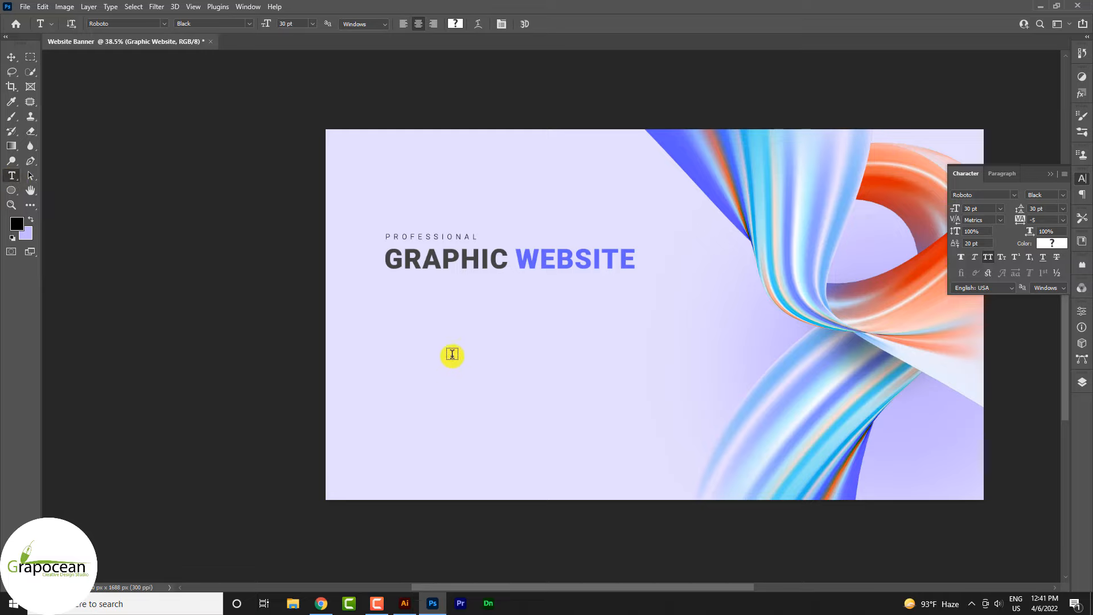
{"action": "left_click", "coordinate": [464, 327]}
{"action": "left_click", "coordinate": [524, 24]}
{"action": "left_click", "coordinate": [478, 334]}
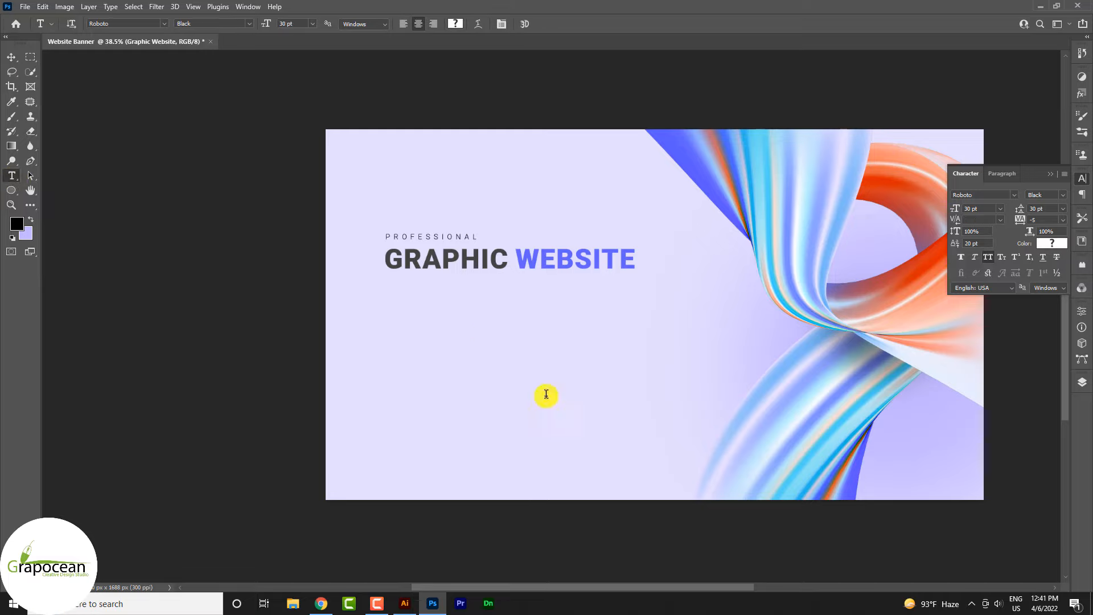
{"action": "key", "text": "BackSpace"}
{"action": "type", "text": "JOIN"}
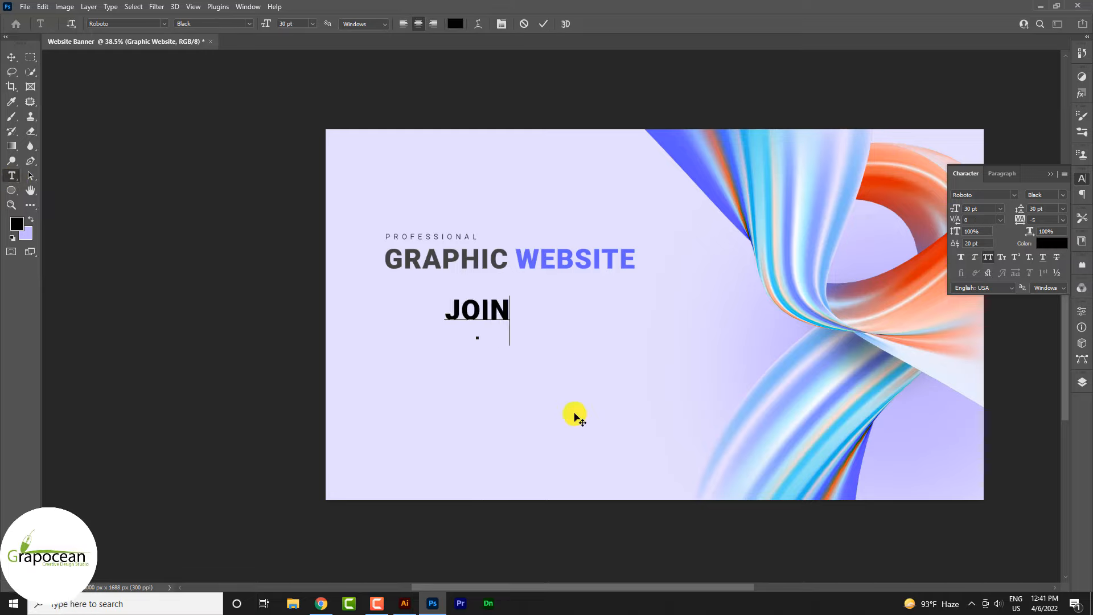
{"action": "type", "text": " WI"}
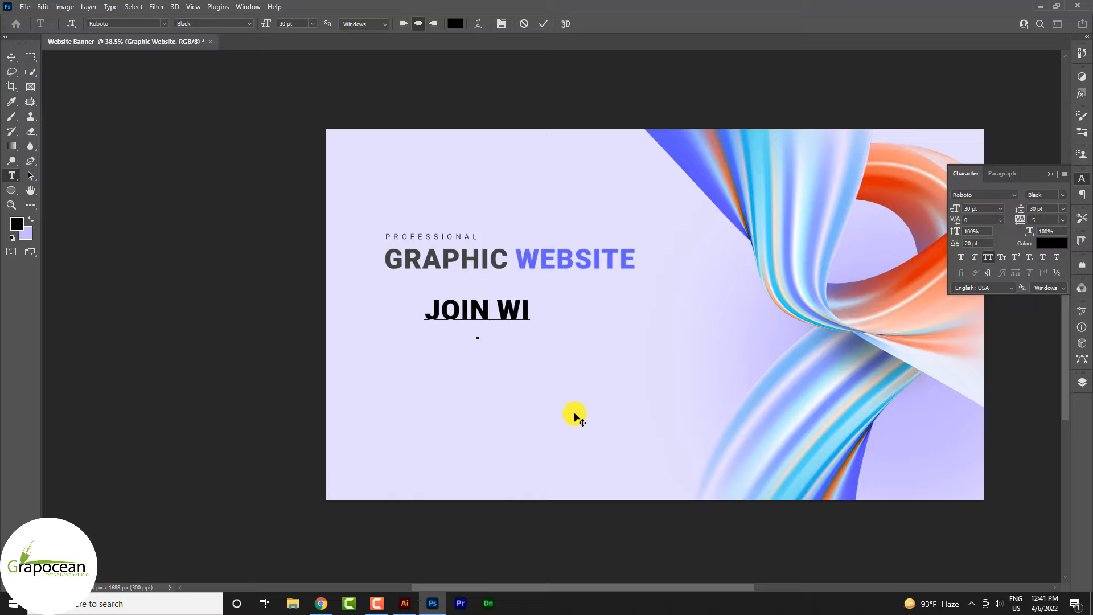
{"action": "type", "text": "TH US"}
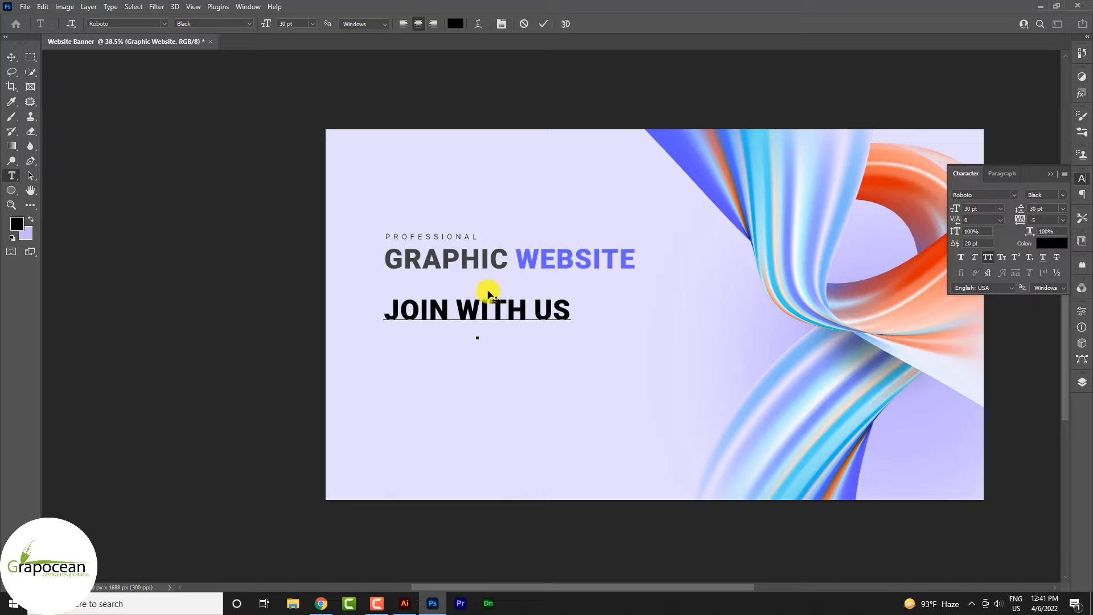
{"action": "key", "text": "Return"}
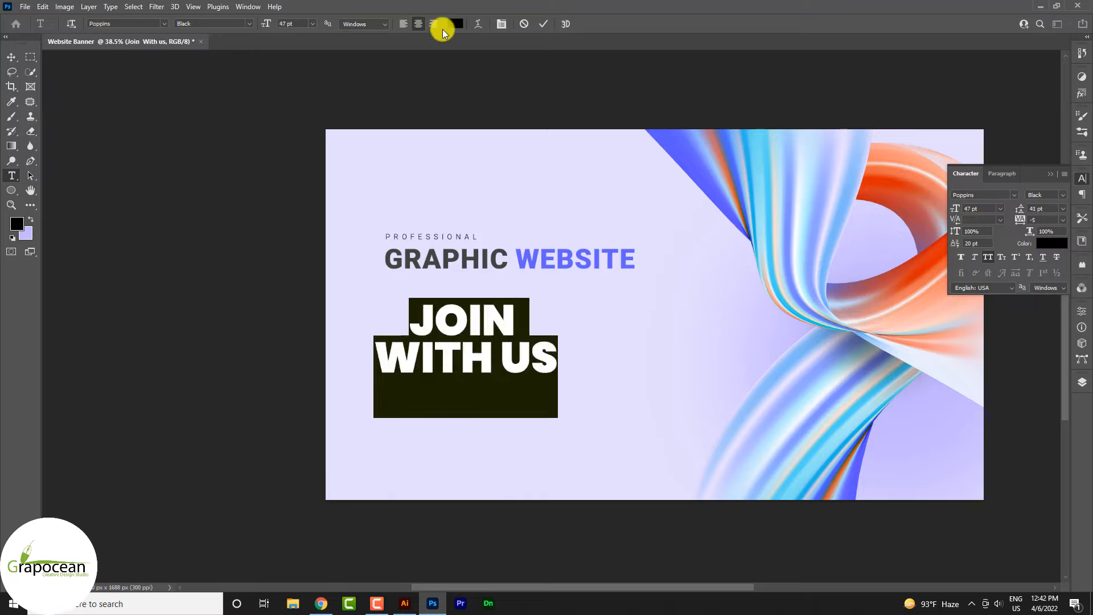
- Recolour the JOIN WITH US text, trying white and colours sampled from the blue ribbon, and finishing with orange sampled from the ribbon loop
{"action": "left_click", "coordinate": [455, 23]}
{"action": "type", "text": "ffffff"}
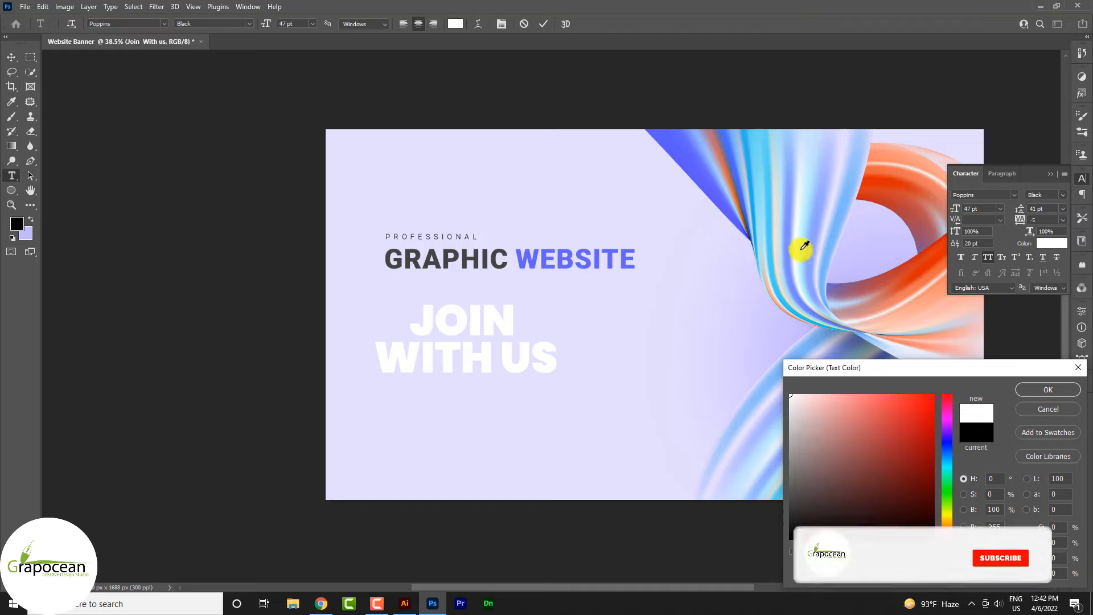
{"action": "left_click", "coordinate": [800, 218]}
{"action": "left_click", "coordinate": [802, 199]}
{"action": "left_click", "coordinate": [707, 176]}
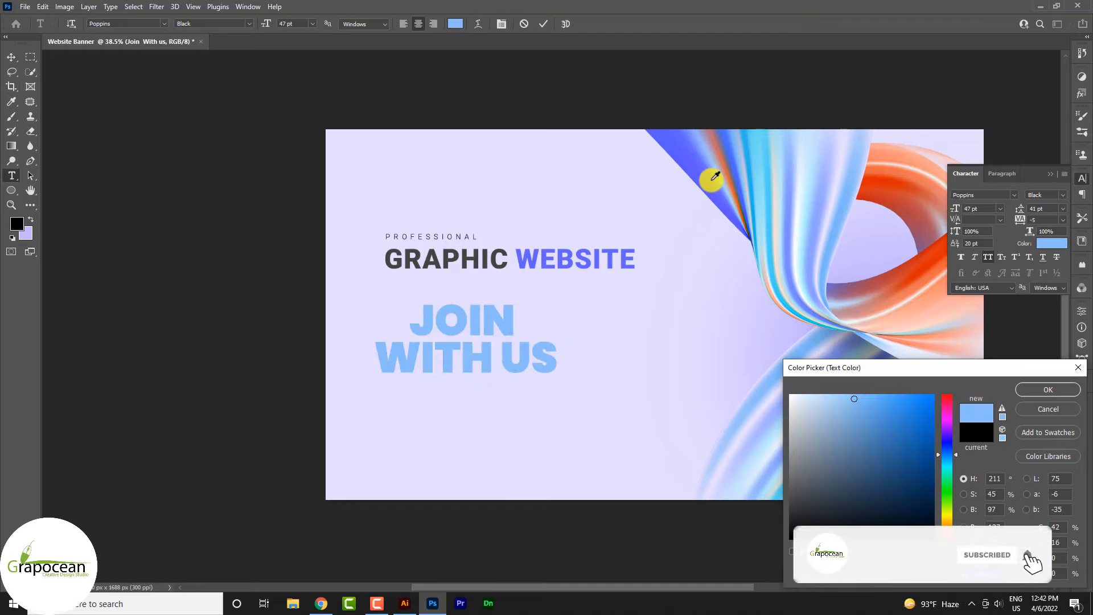
{"action": "left_click", "coordinate": [708, 176]}
{"action": "left_click", "coordinate": [830, 177]}
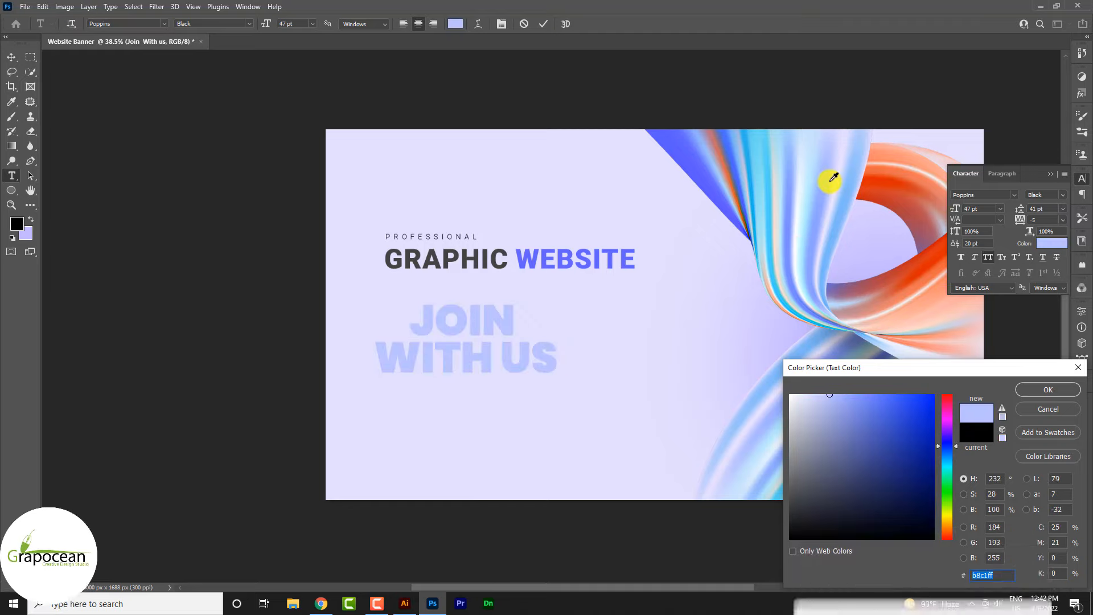
{"action": "left_click", "coordinate": [902, 181]}
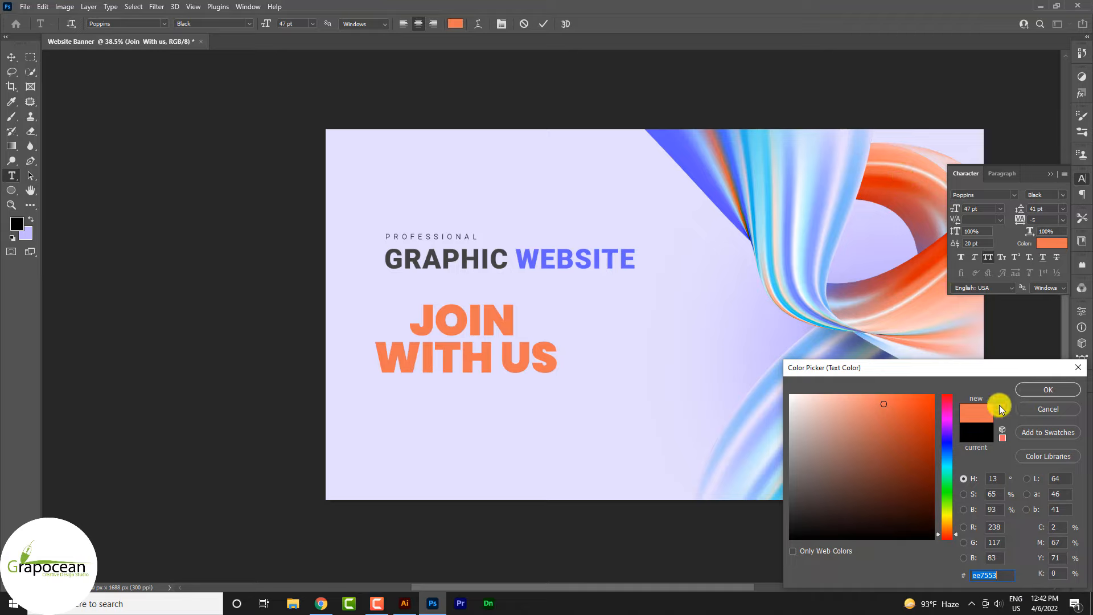
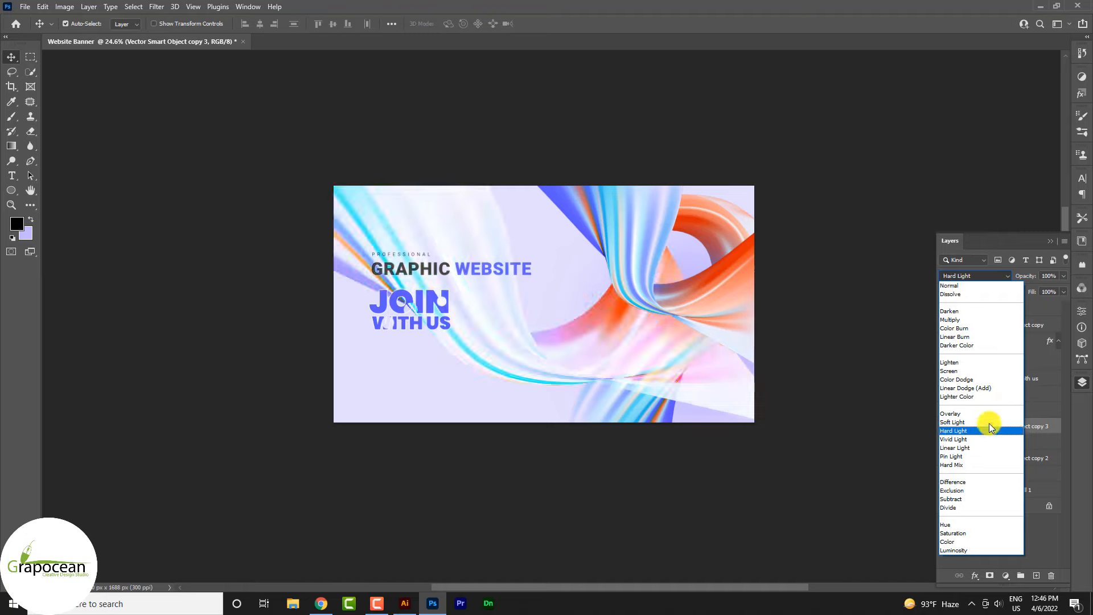
- Set the large background ribbon copy behind the text to Soft Light blending at 83% opacity
{"action": "left_click", "coordinate": [989, 422]}
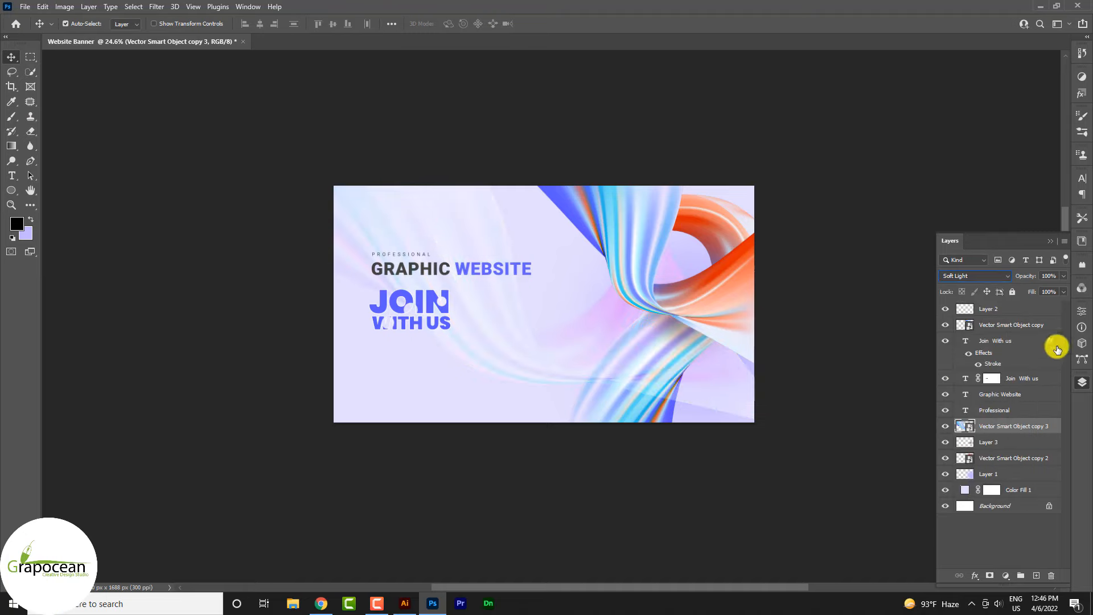
{"action": "left_click_drag", "start_coordinate": [1053, 283], "coordinate": [1044, 289]}
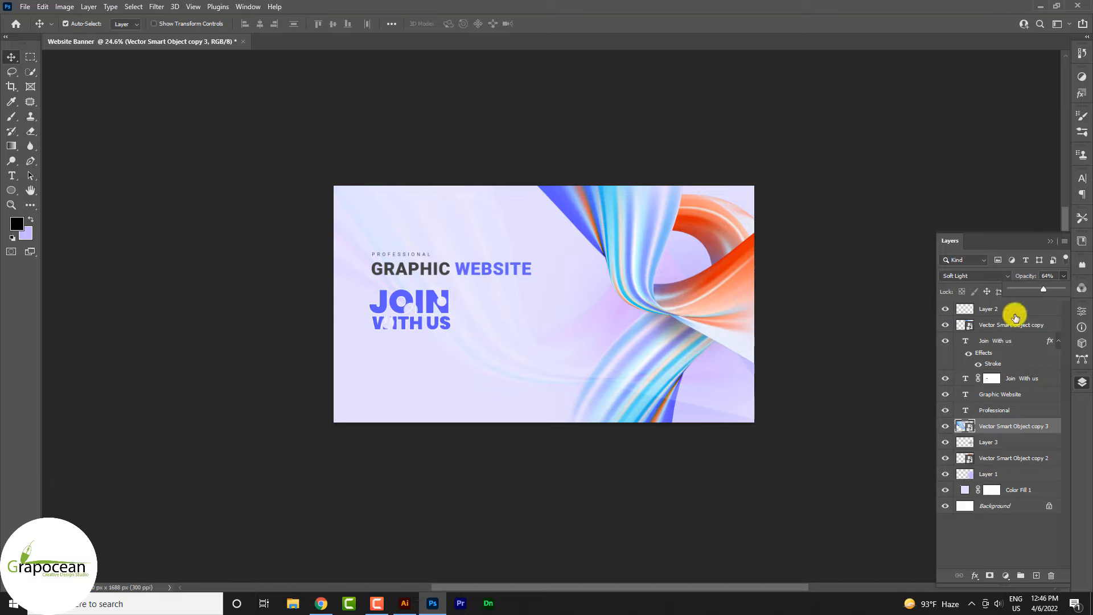
{"action": "left_click_drag", "start_coordinate": [1044, 289], "coordinate": [1055, 289]}
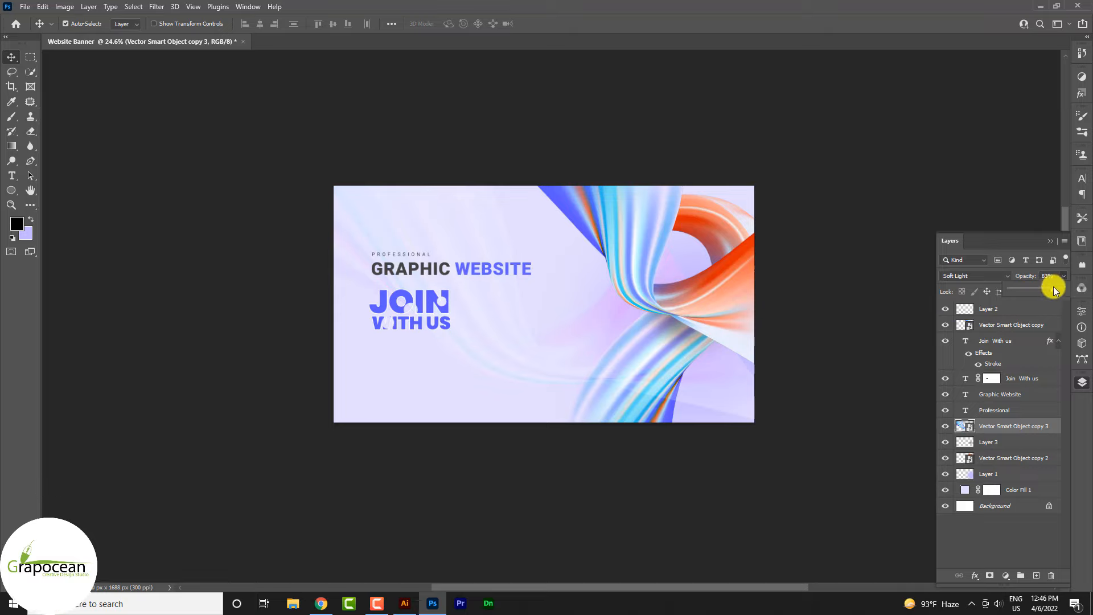
- Mask the Soft Light ribbon copy and paint black with a 1000 px brush over the banner's lower-right area to hide it there
{"action": "left_click", "coordinate": [12, 114]}
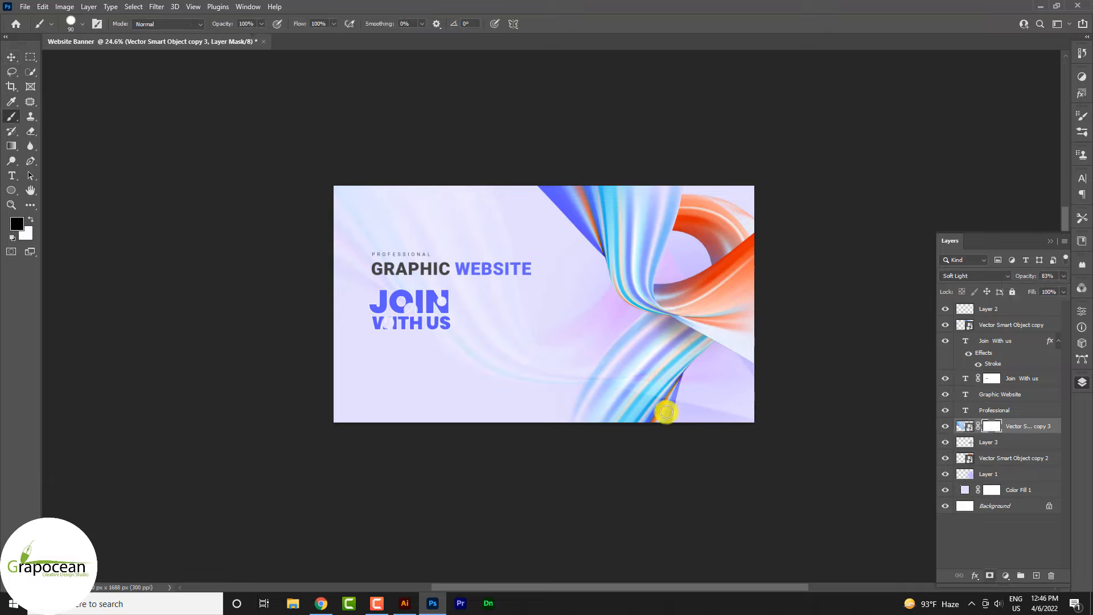
{"action": "key", "text": "bracketright"}
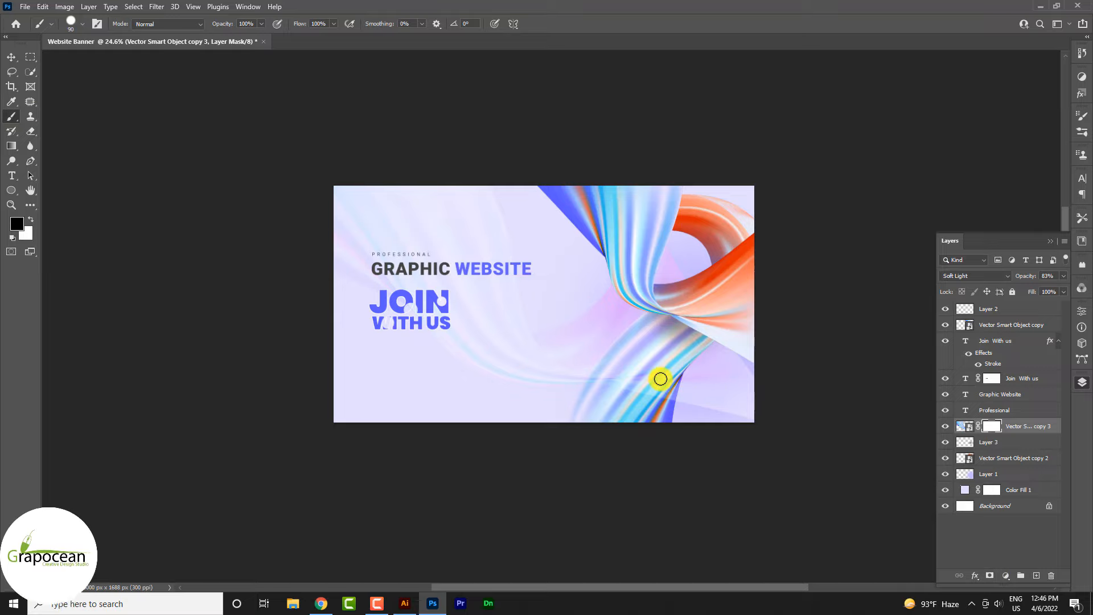
{"action": "key", "text": "bracketright"}
{"action": "key", "text": "bracketright"}
{"action": "key", "text": "bracketright"}
{"action": "key", "text": "bracketright"}
{"action": "key", "text": "bracketright"}
{"action": "left_click_drag", "start_coordinate": [664, 346], "coordinate": [725, 392]}
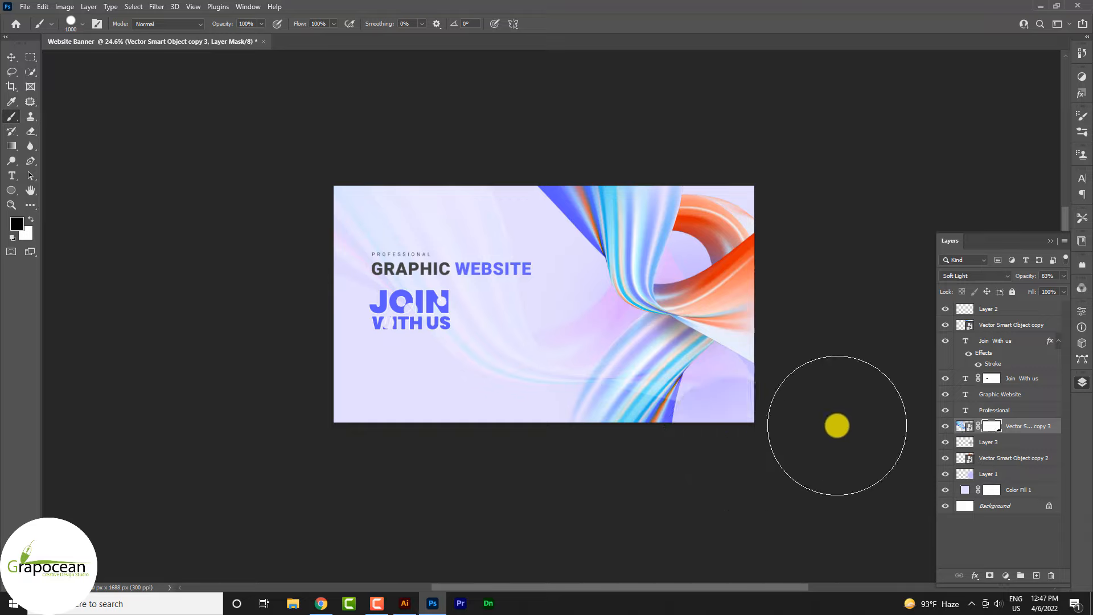
{"action": "key", "text": "ctrl+z"}
{"action": "left_click_drag", "start_coordinate": [725, 407], "coordinate": [731, 232]}
{"action": "left_click_drag", "start_coordinate": [735, 433], "coordinate": [768, 415]}
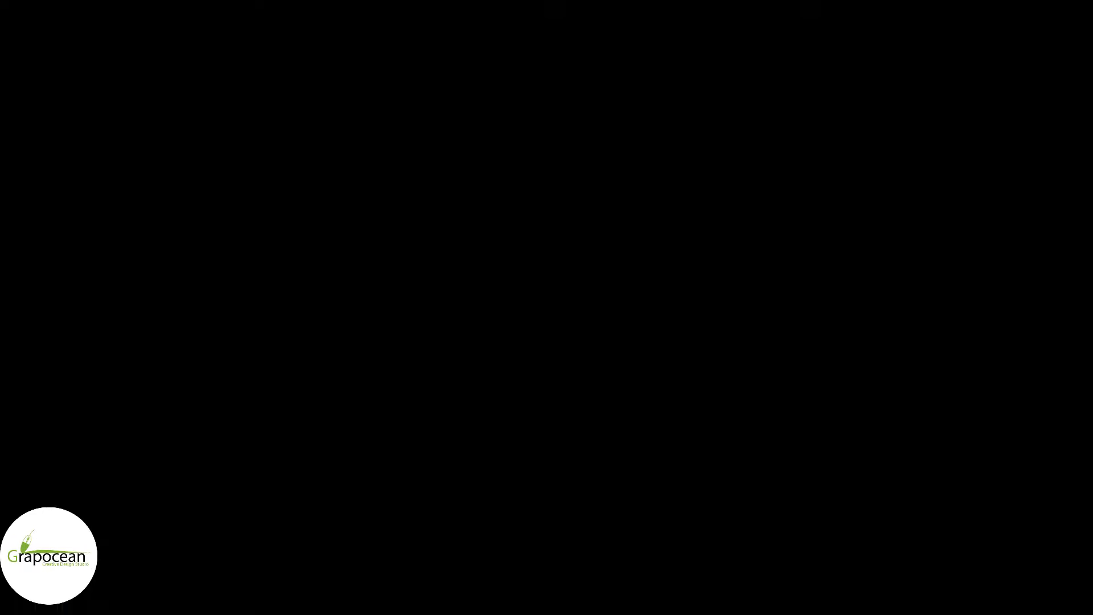
- Duplicate the faint Soft Light ribbon behind the headline and reposition the copy
{"action": "scroll", "coordinate": [608, 146], "scroll_direction": "up", "scroll_amount": 6}
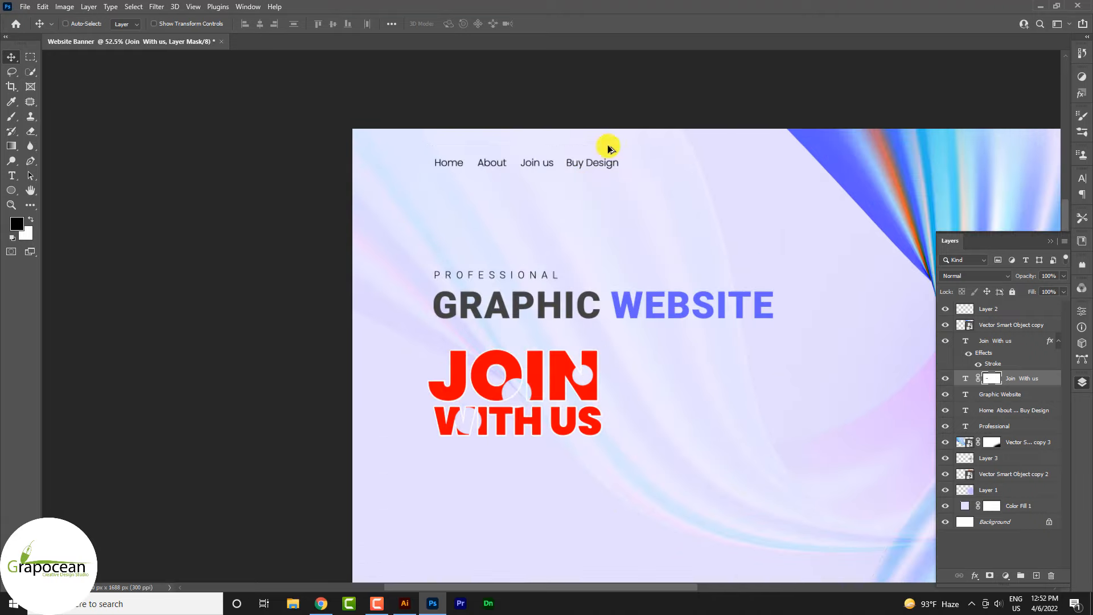
{"action": "scroll", "coordinate": [532, 297], "scroll_direction": "up", "scroll_amount": 4}
{"action": "scroll", "coordinate": [578, 309], "scroll_direction": "down", "scroll_amount": 6}
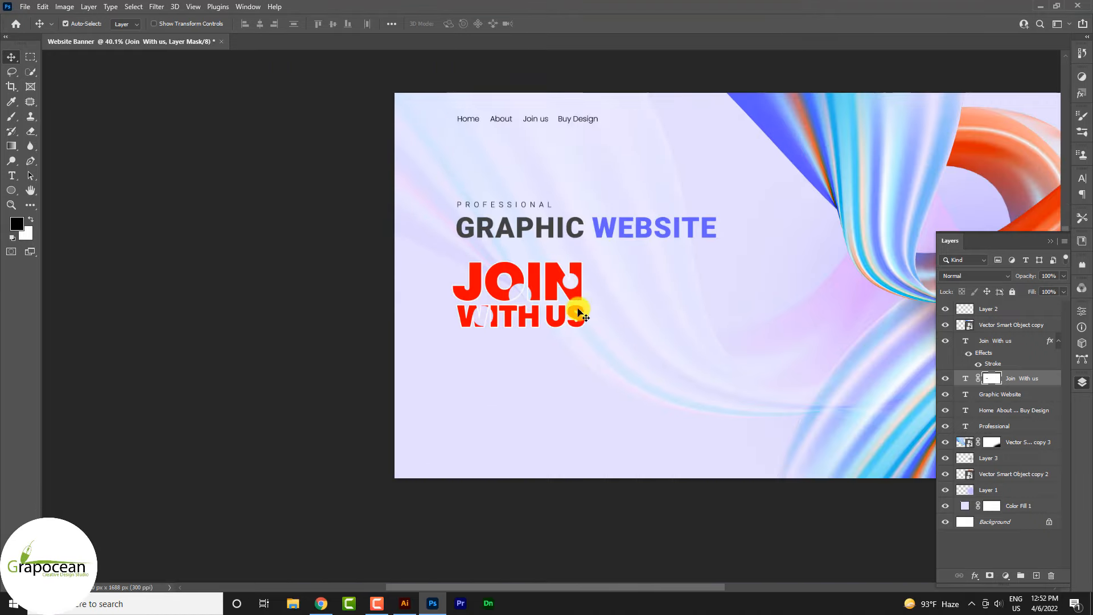
{"action": "left_click", "coordinate": [620, 302], "text": "ctrl"}
{"action": "left_click_drag", "start_coordinate": [620, 302], "coordinate": [592, 408]}
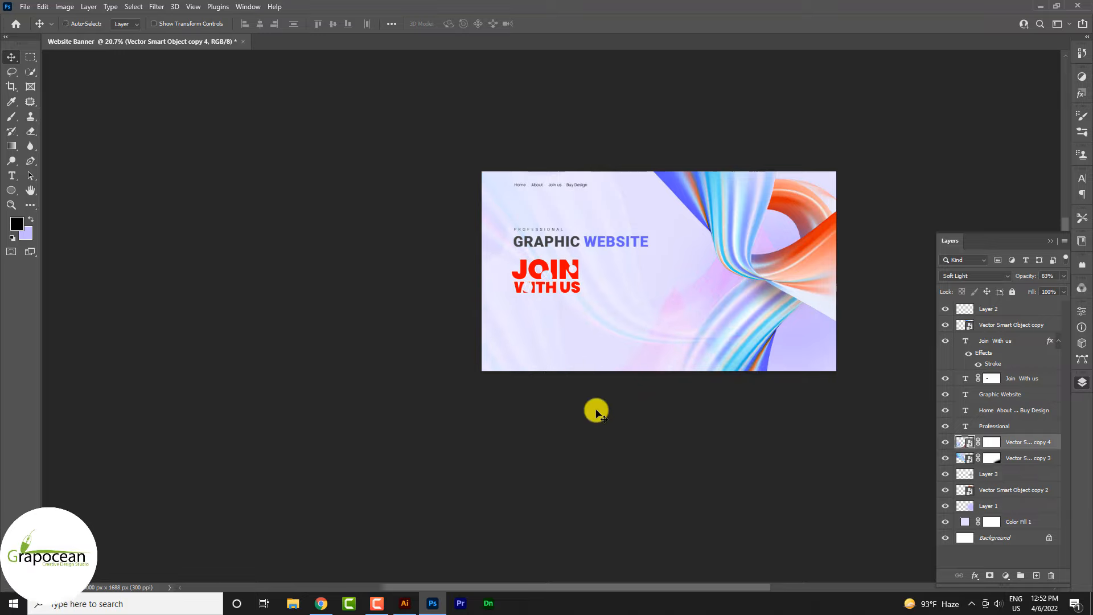
{"action": "key", "text": "ctrl+j"}
{"action": "key", "text": "ctrl+t"}
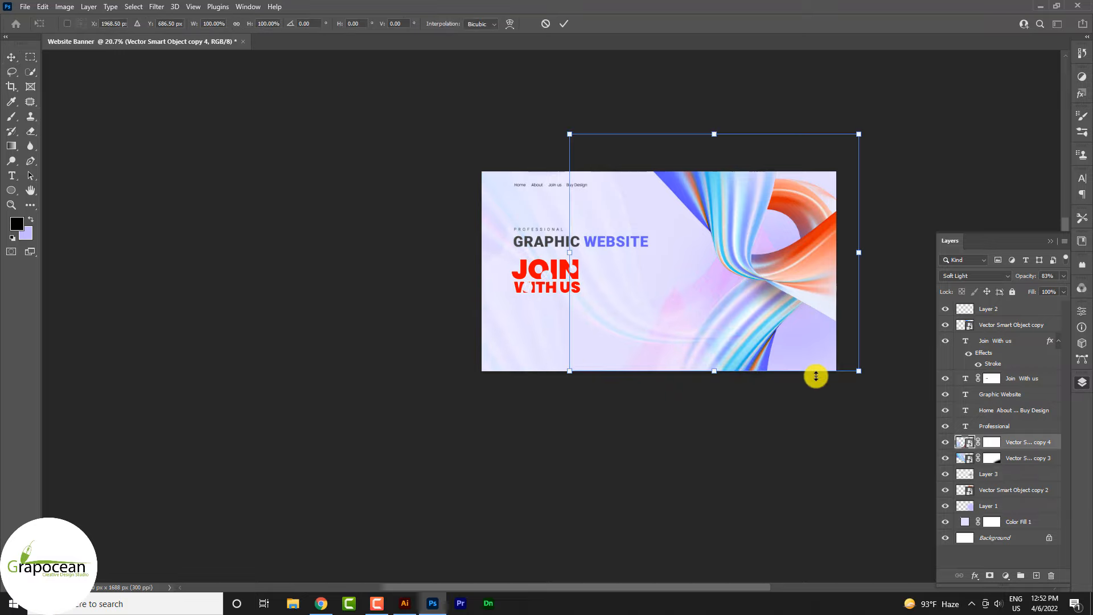
{"action": "left_click", "coordinate": [562, 26]}
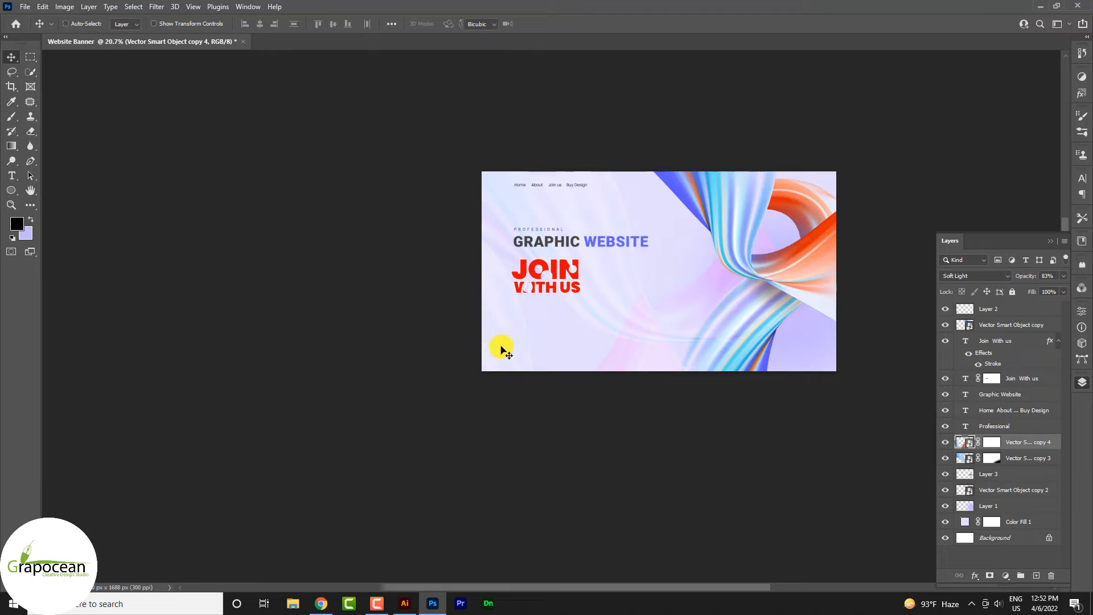
- Shrink the duplicated faint ribbon, rotate it about -170°, and move it to the banner's lower-left corner
{"action": "key", "text": "ctrl+t"}
{"action": "left_click_drag", "start_coordinate": [857, 371], "coordinate": [661, 354]}
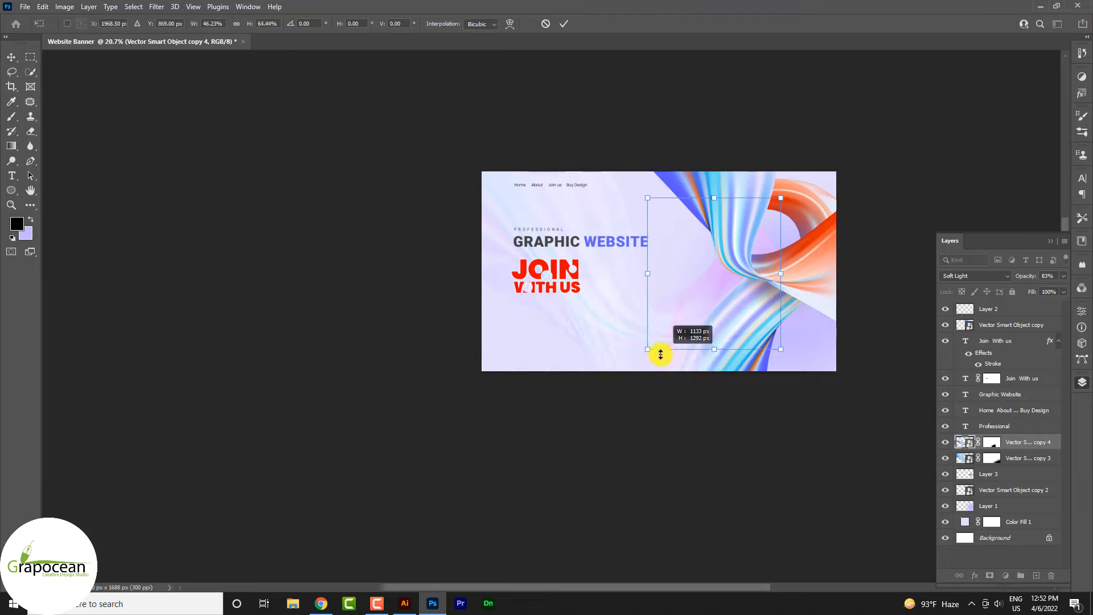
{"action": "left_click_drag", "start_coordinate": [796, 403], "coordinate": [643, 179]}
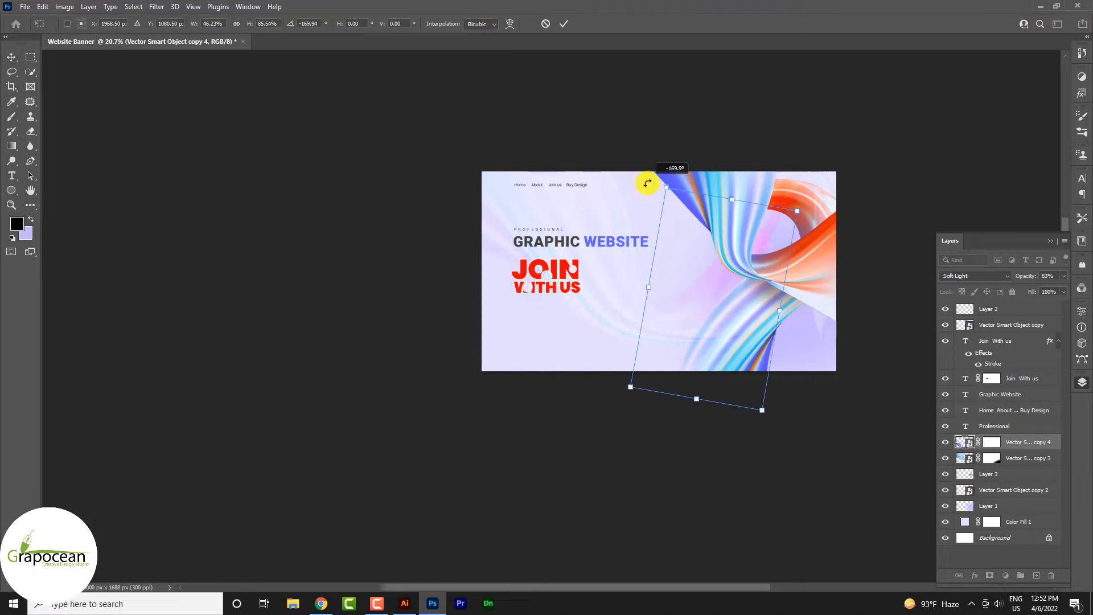
{"action": "left_click_drag", "start_coordinate": [717, 303], "coordinate": [431, 445]}
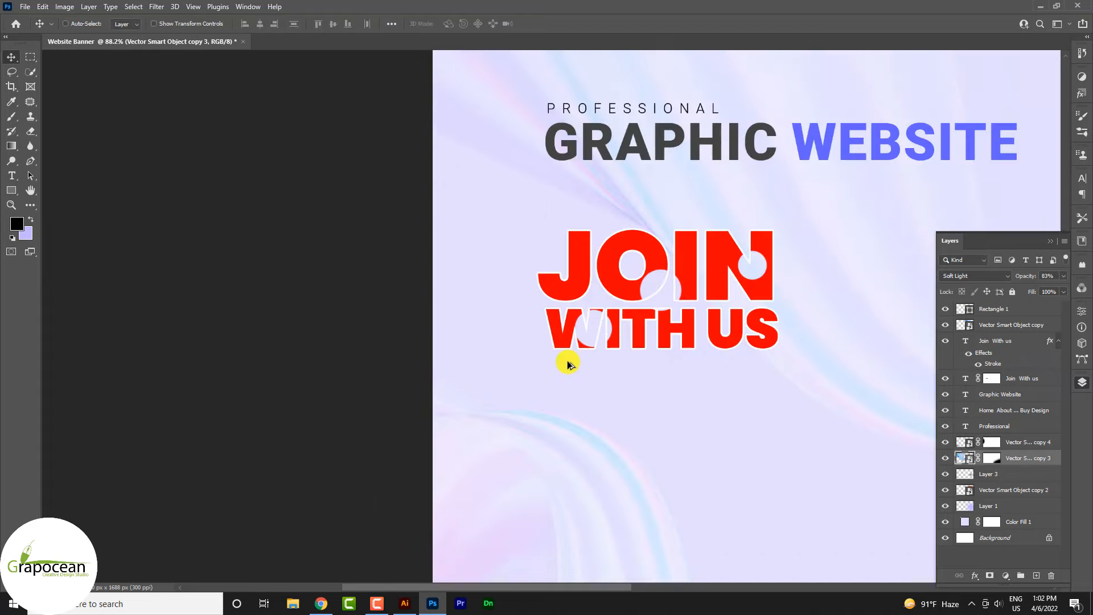
- Draw a black circle about 245 px in diameter below the words WITH US
{"action": "scroll", "coordinate": [568, 361], "scroll_direction": "down", "scroll_amount": 3}
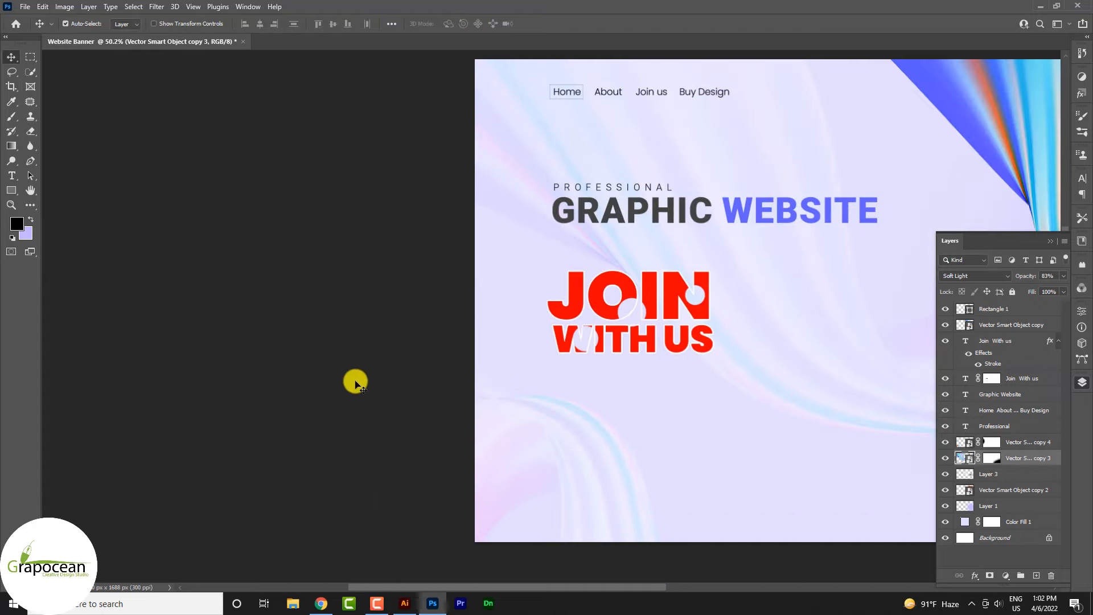
{"action": "scroll", "coordinate": [604, 325], "scroll_direction": "up", "scroll_amount": 3}
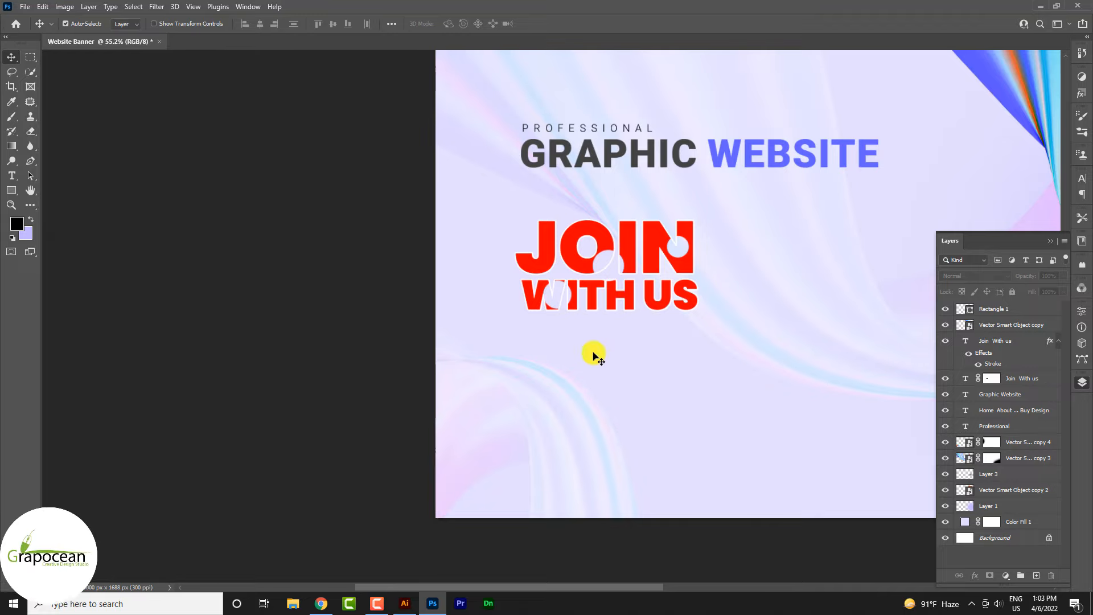
{"action": "scroll", "coordinate": [590, 357], "scroll_direction": "up", "scroll_amount": 3}
{"action": "left_click", "coordinate": [12, 190]}
{"action": "left_click", "coordinate": [59, 201]}
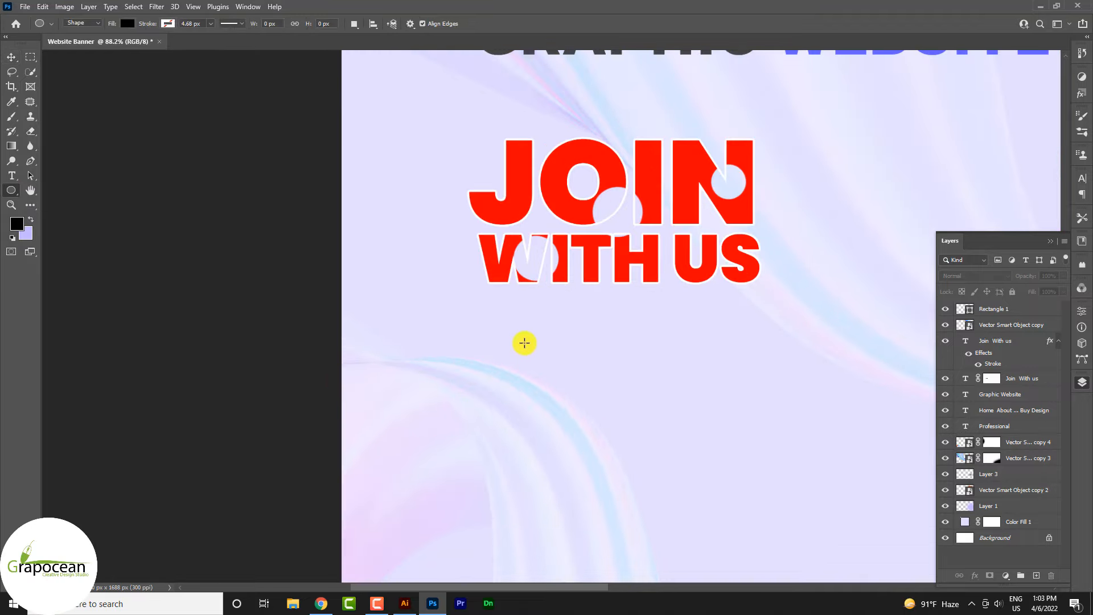
{"action": "left_click_drag", "start_coordinate": [498, 330], "coordinate": [752, 453]}
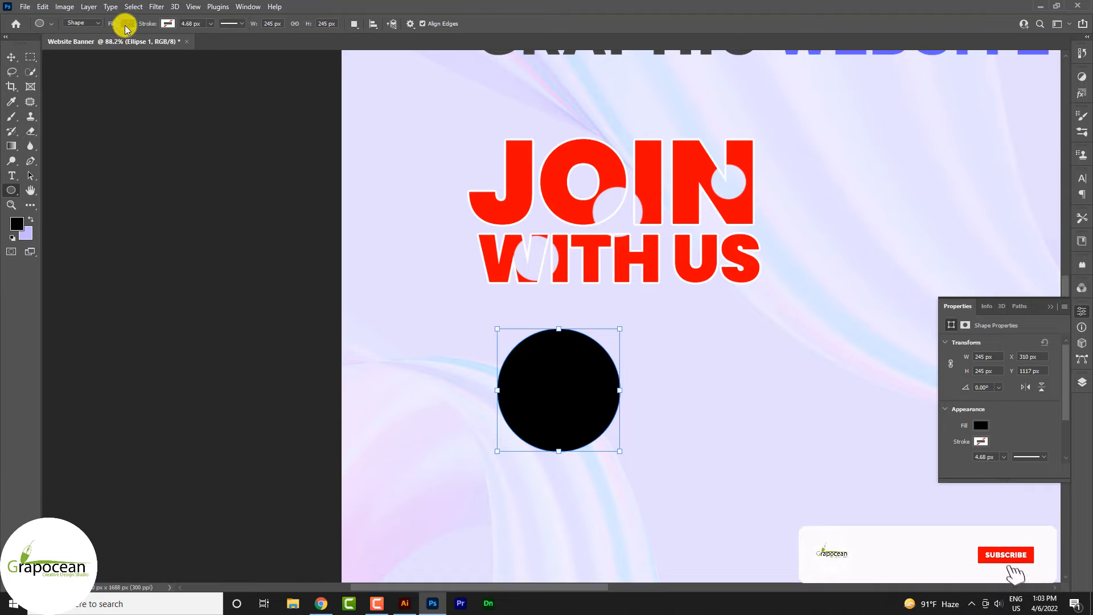
- Remove the circle's fill and give it a black outline
{"action": "left_click", "coordinate": [125, 25]}
{"action": "left_click", "coordinate": [60, 45]}
{"action": "left_click", "coordinate": [168, 23]}
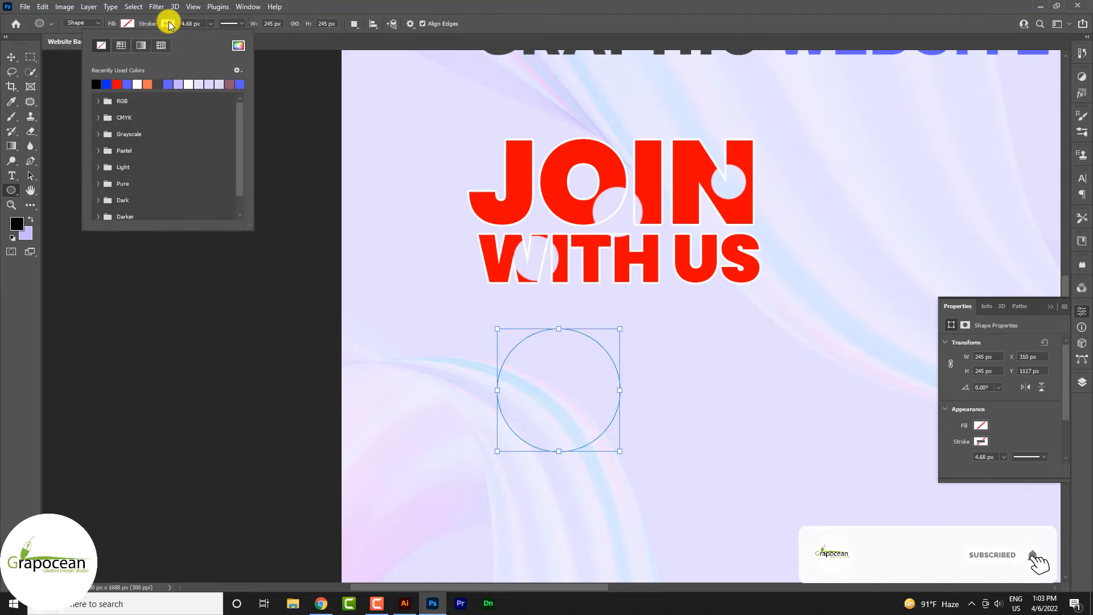
{"action": "left_click", "coordinate": [97, 83]}
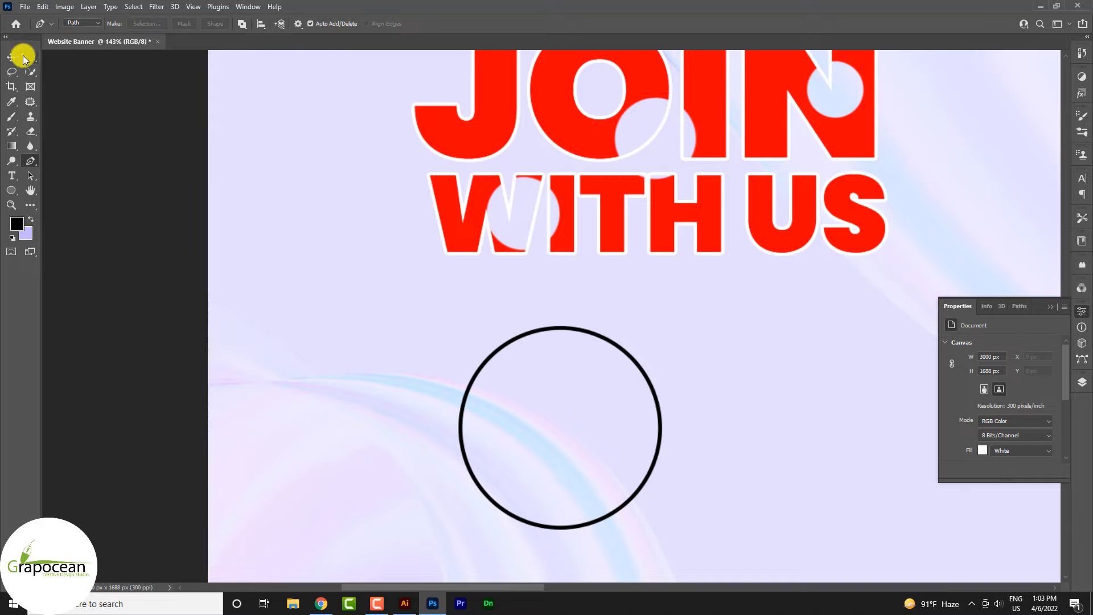
- Nudge the circle slightly up and left, and delete its bottom anchor point so only the upper semicircular arc is left
{"action": "left_click", "coordinate": [24, 57]}
{"action": "left_click_drag", "start_coordinate": [552, 332], "coordinate": [531, 329]}
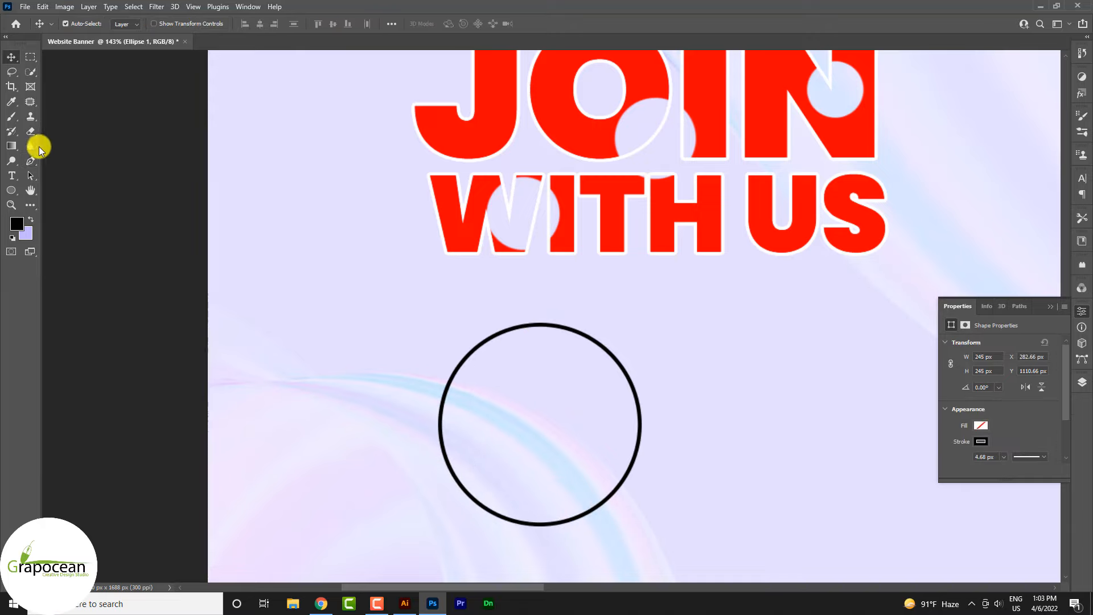
{"action": "left_click", "coordinate": [32, 161]}
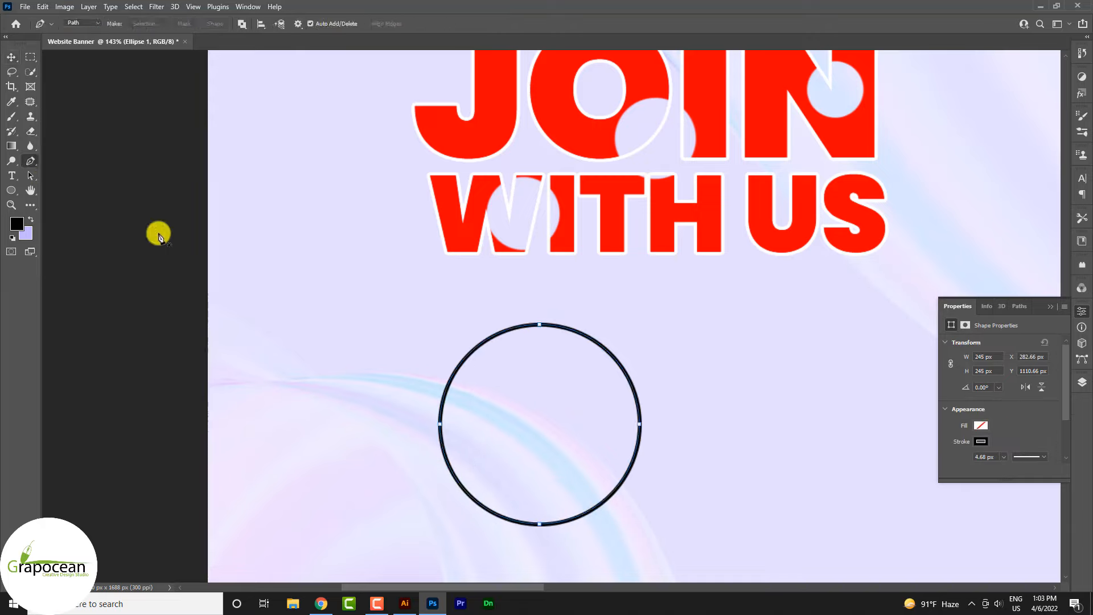
{"action": "left_click", "coordinate": [539, 525]}
{"action": "left_click", "coordinate": [511, 225]}
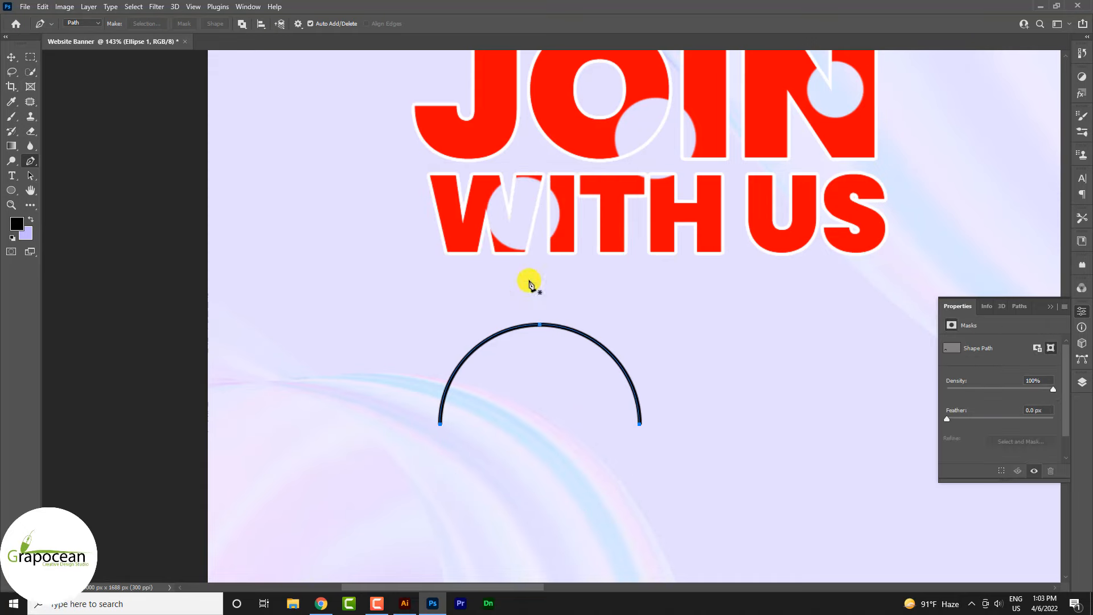
{"action": "scroll", "coordinate": [390, 388], "scroll_direction": "down", "scroll_amount": 3}
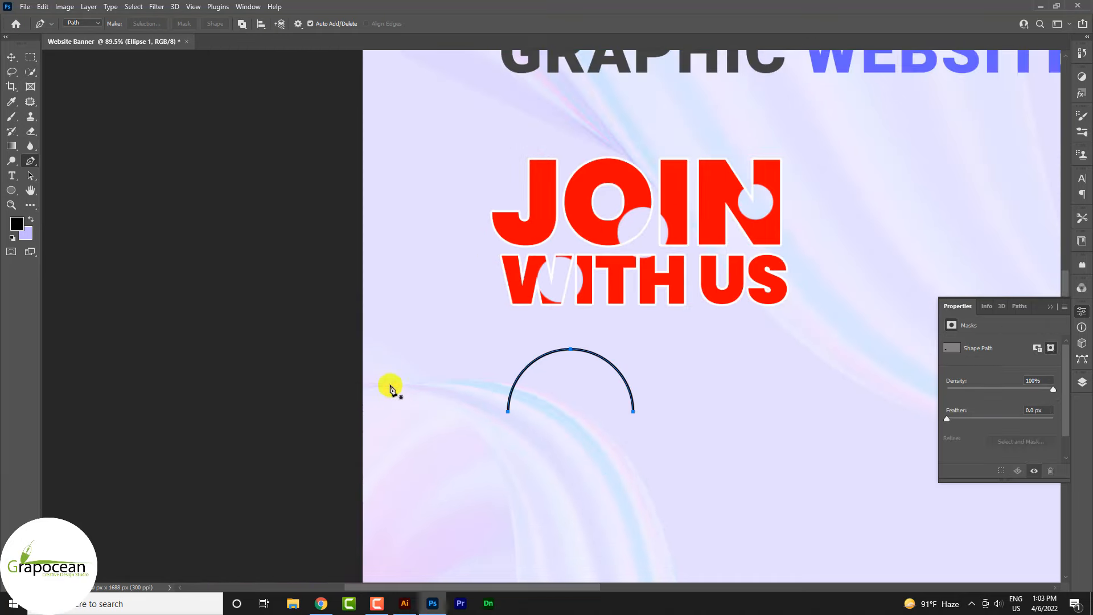
{"action": "left_click", "coordinate": [1058, 308]}
{"action": "left_click", "coordinate": [1083, 383]}
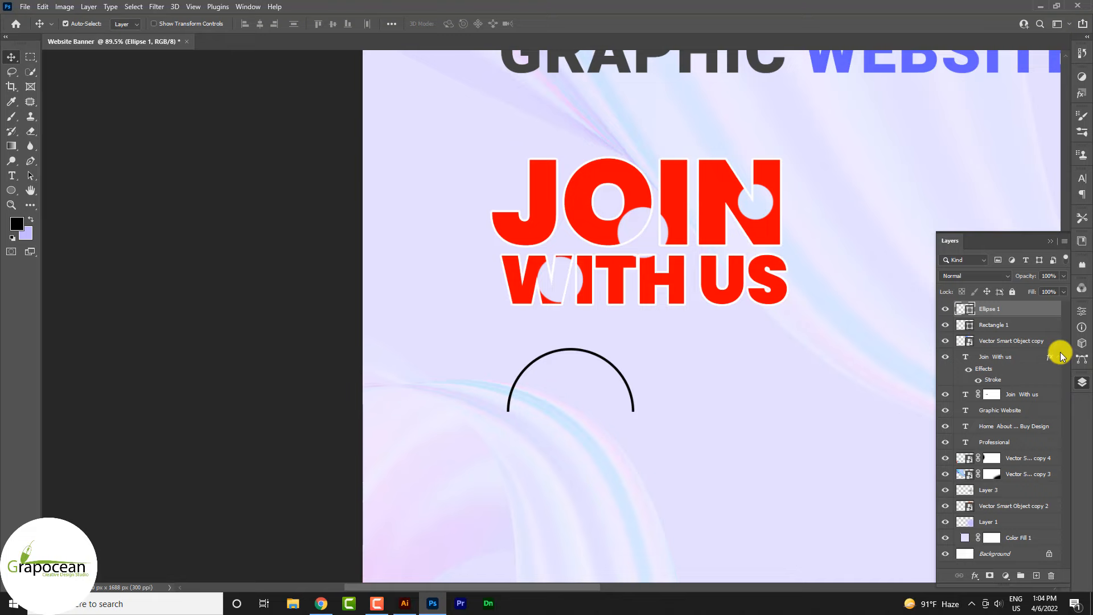
{"action": "right_click", "coordinate": [1022, 311]}
{"action": "right_click", "coordinate": [1032, 309]}
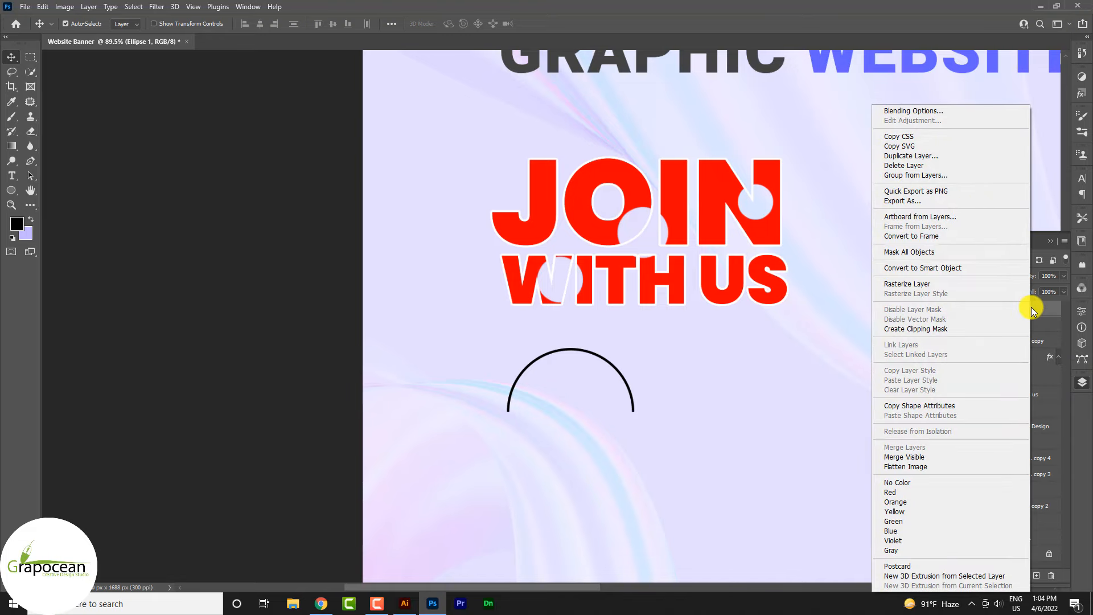
{"action": "key", "text": "Escape"}
- Thin the semicircular arc's outline to 0.73 px and check the line up close
{"action": "left_click", "coordinate": [12, 190]}
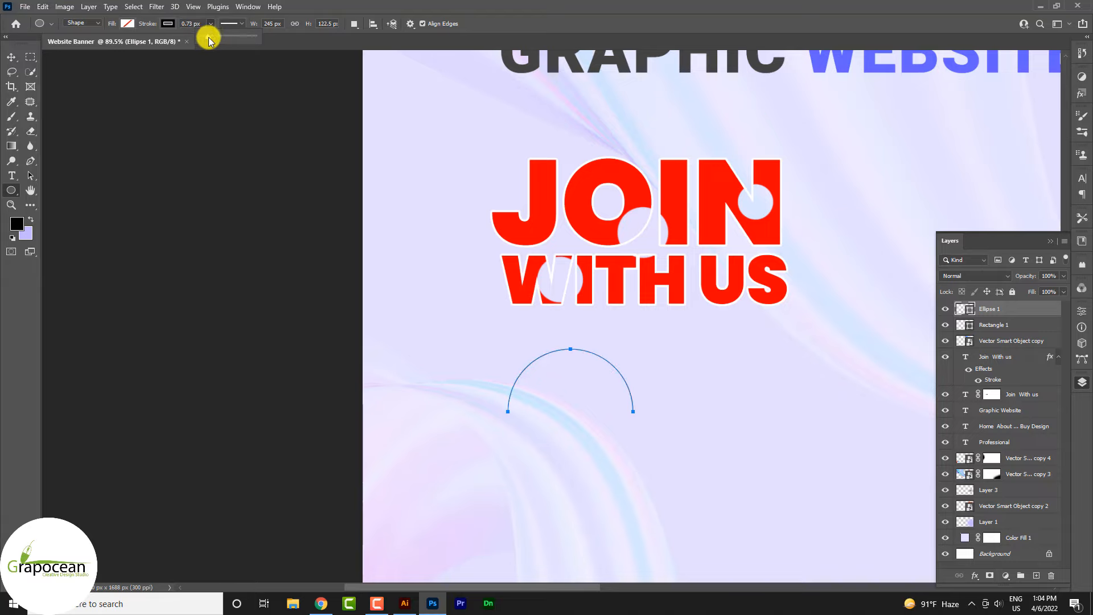
{"action": "left_click", "coordinate": [12, 57]}
{"action": "left_click", "coordinate": [665, 386]}
{"action": "scroll", "coordinate": [614, 364], "scroll_direction": "up", "scroll_amount": 7}
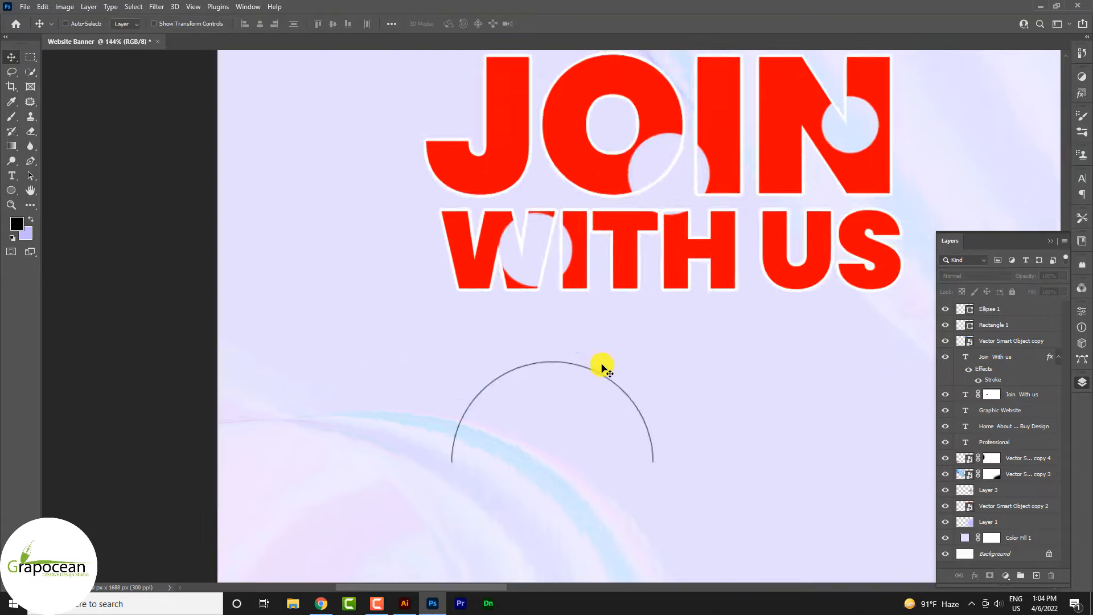
{"action": "left_click", "coordinate": [11, 191]}
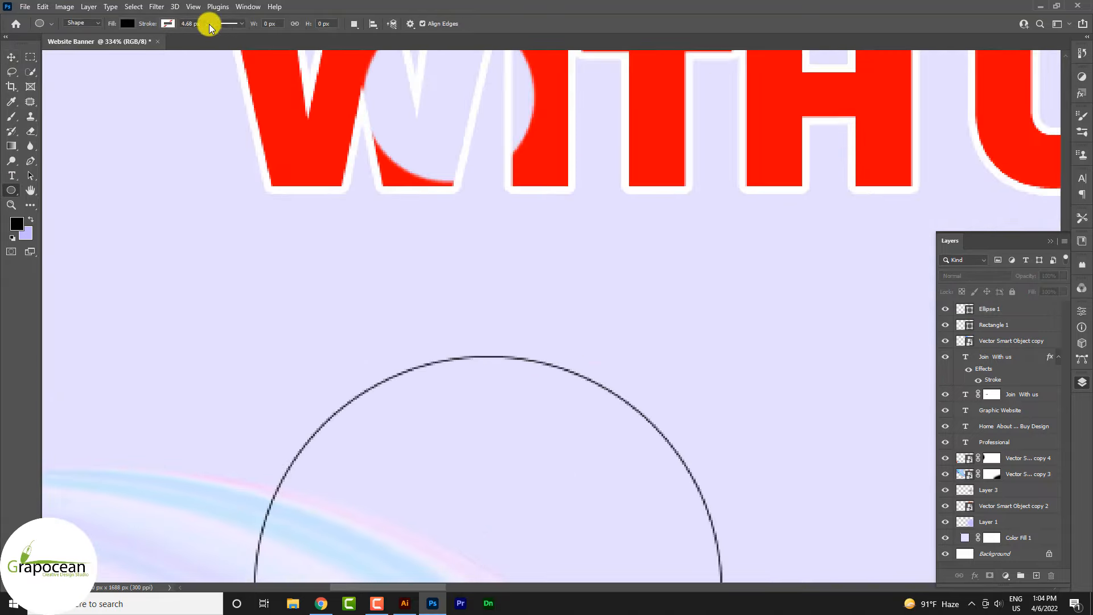
{"action": "left_click", "coordinate": [11, 57]}
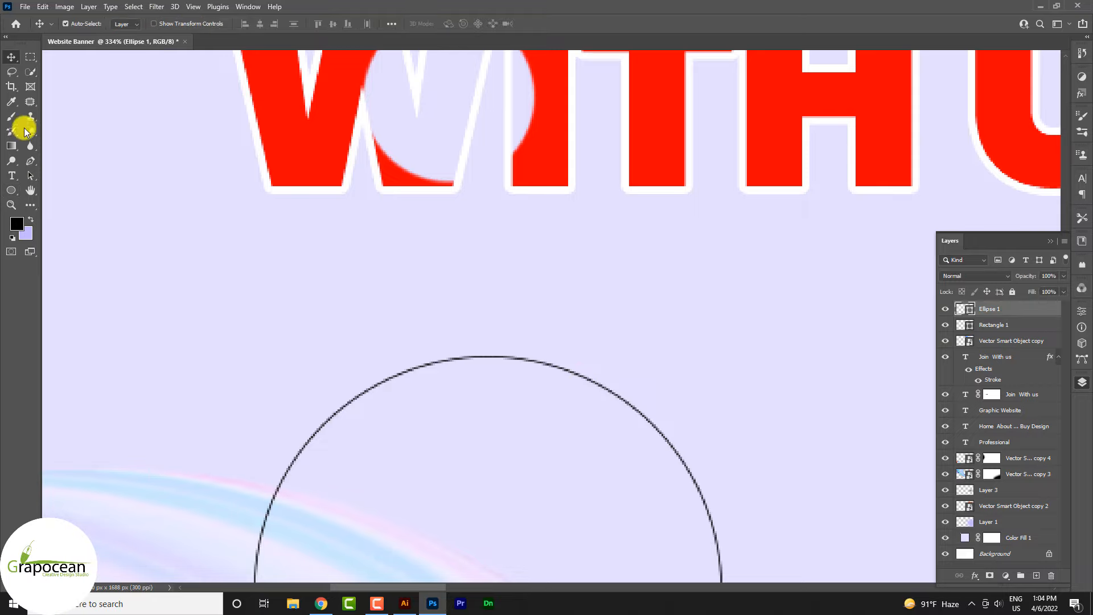
{"action": "scroll", "coordinate": [567, 393], "scroll_direction": "up", "scroll_amount": 3}
{"action": "left_click_drag", "start_coordinate": [565, 359], "coordinate": [527, 344]}
- Set the semicircular arc's outline width to 2 px
{"action": "left_click", "coordinate": [13, 189]}
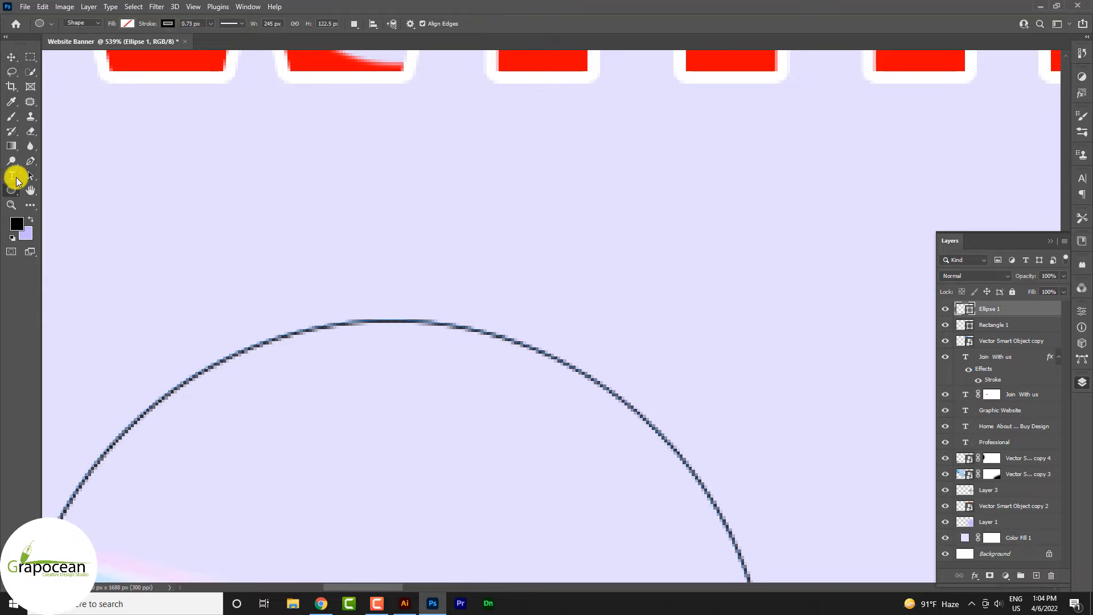
{"action": "left_click_drag", "start_coordinate": [199, 25], "coordinate": [114, 24]}
{"action": "type", "text": "2"}
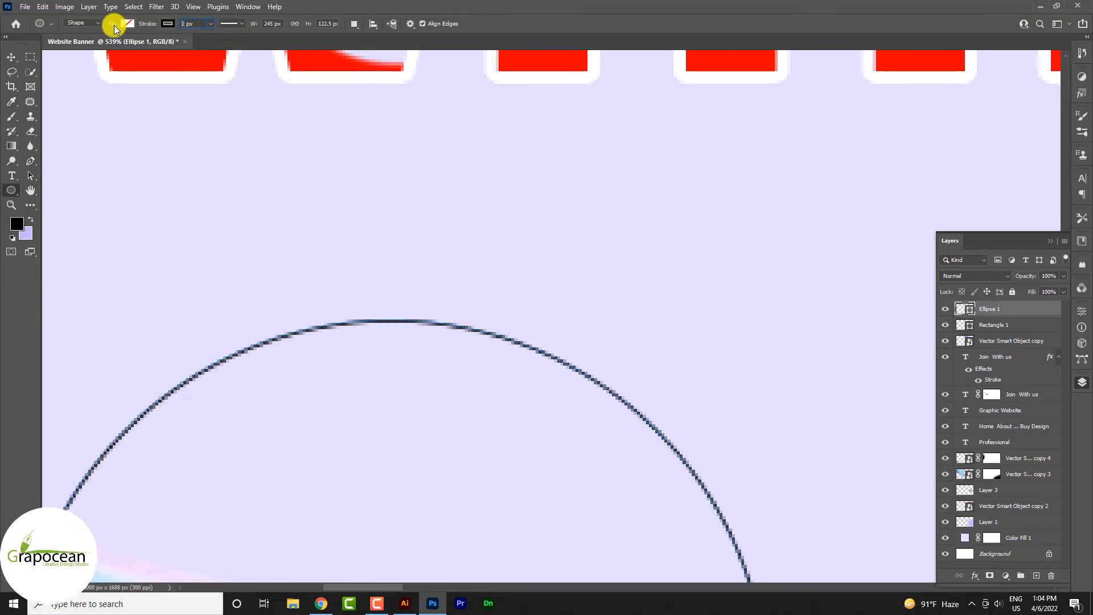
{"action": "key", "text": "Return"}
{"action": "scroll", "coordinate": [398, 159], "scroll_direction": "down", "scroll_amount": 8}
{"action": "scroll", "coordinate": [521, 236], "scroll_direction": "down", "scroll_amount": 4}
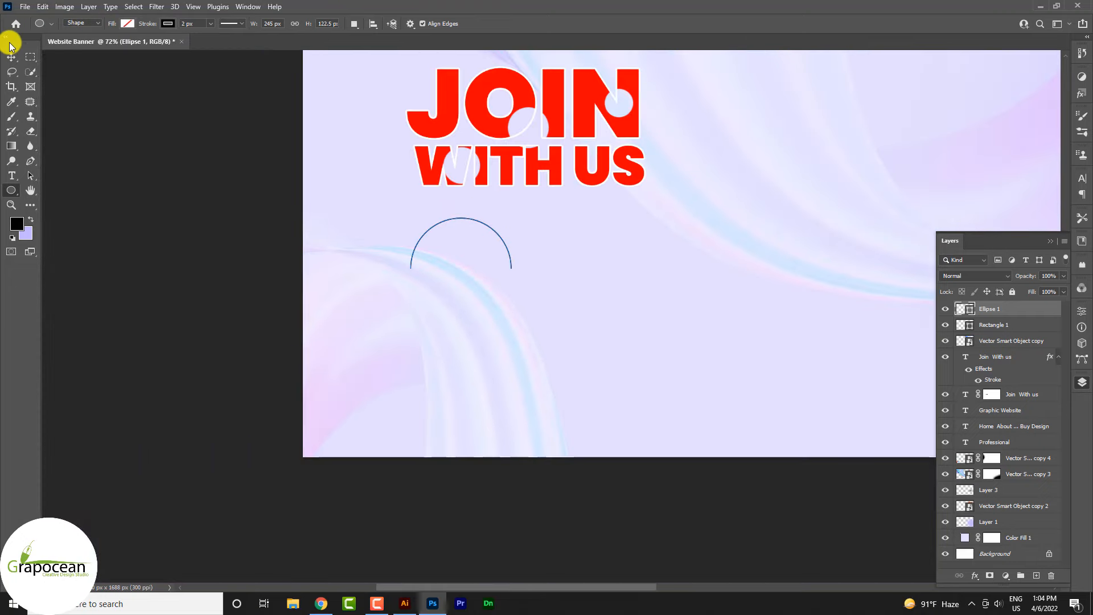
- Scale the arc down around its centre to about 140 by 70 px
{"action": "left_click", "coordinate": [11, 57]}
{"action": "scroll", "coordinate": [513, 244], "scroll_direction": "up", "scroll_amount": 5}
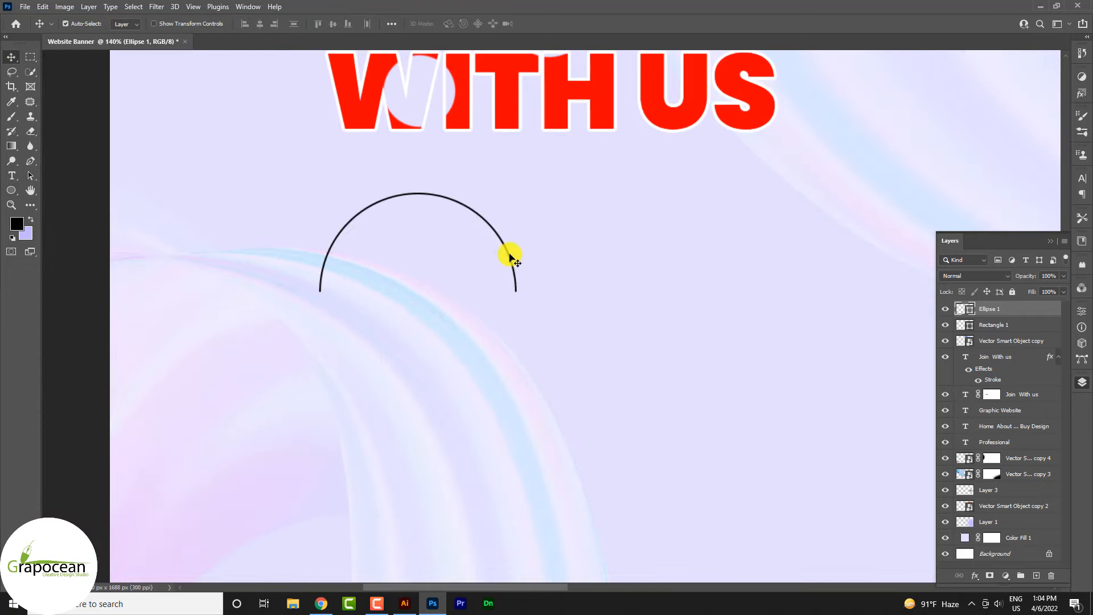
{"action": "key", "text": "ctrl+t"}
{"action": "left_click_drag", "start_coordinate": [517, 291], "coordinate": [472, 278]}
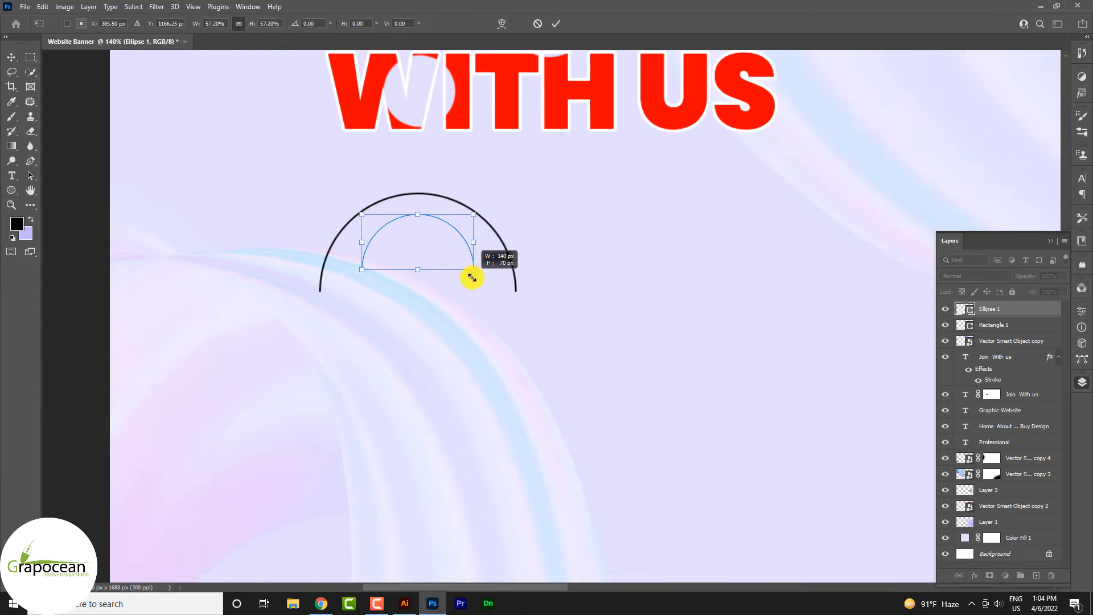
{"action": "left_click_drag", "start_coordinate": [681, 223], "coordinate": [587, 231]}
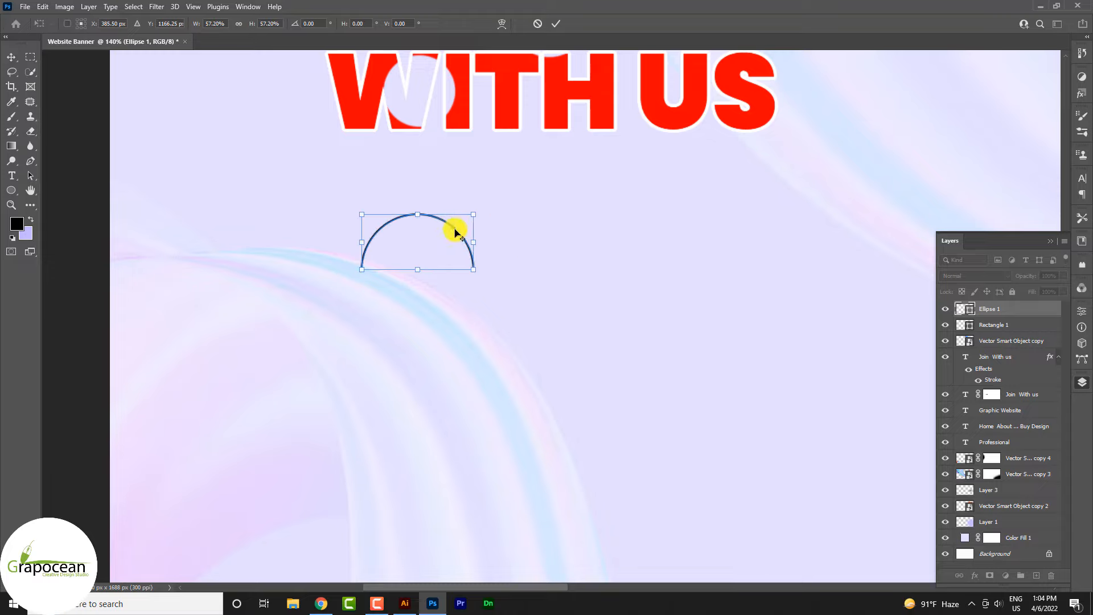
{"action": "left_click_drag", "start_coordinate": [455, 232], "coordinate": [558, 239]}
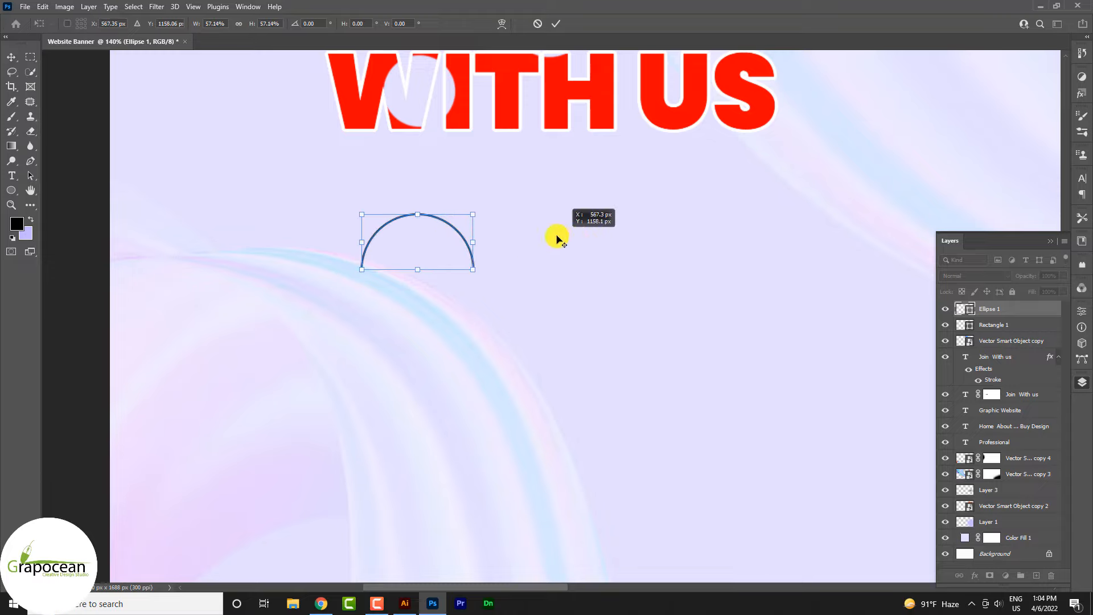
{"action": "left_click", "coordinate": [562, 26]}
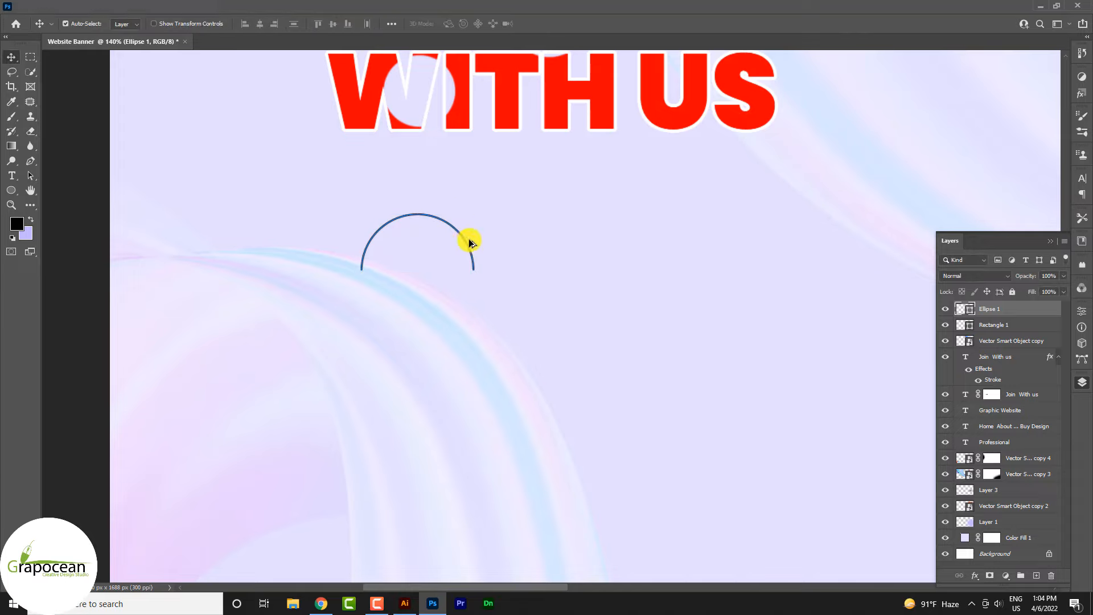
- Duplicate the small arc three times to form a horizontal row of four arcs below WITH US
{"action": "left_click_drag", "start_coordinate": [632, 238], "coordinate": [638, 238]}
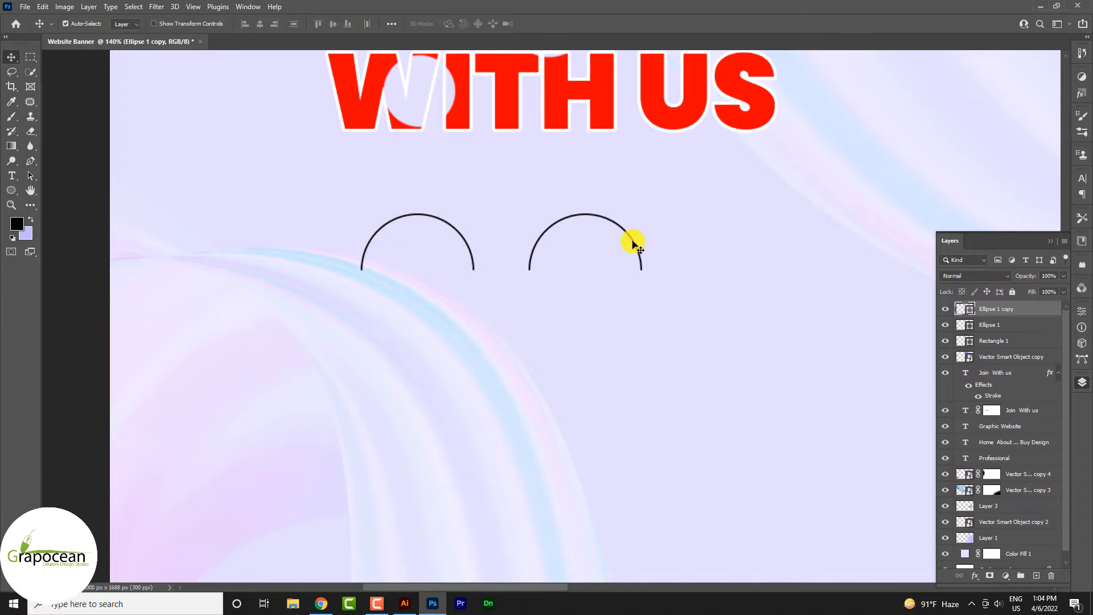
{"action": "key", "text": "ctrl+alt+shift+Right"}
{"action": "key", "text": "ctrl+z"}
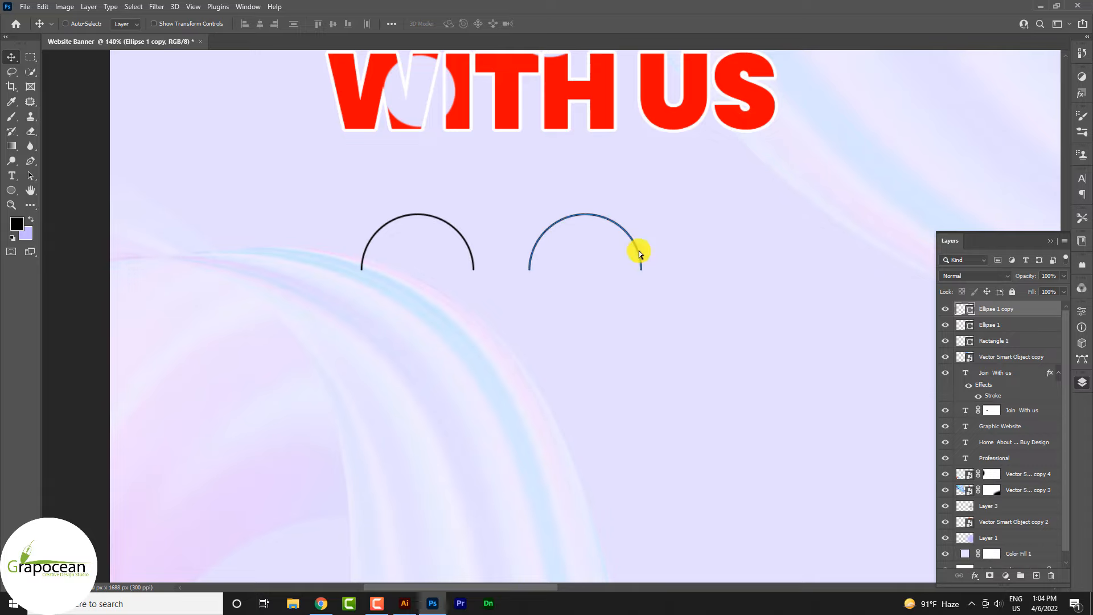
{"action": "scroll", "coordinate": [638, 246], "scroll_direction": "up", "scroll_amount": 2}
{"action": "left_click_drag", "start_coordinate": [717, 240], "coordinate": [825, 237]}
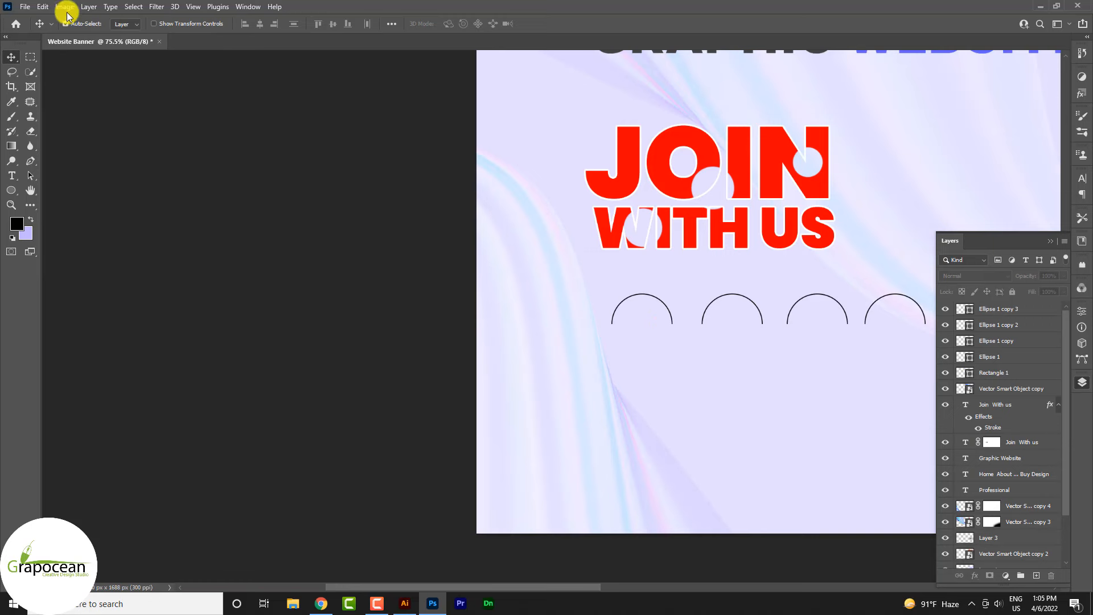
- Open the addchart, rocket_launch, settings_input_antenna and library_books black 48dp SVG icons from Downloads, each rasterized at 200 by 200 px
{"action": "left_click", "coordinate": [25, 7]}
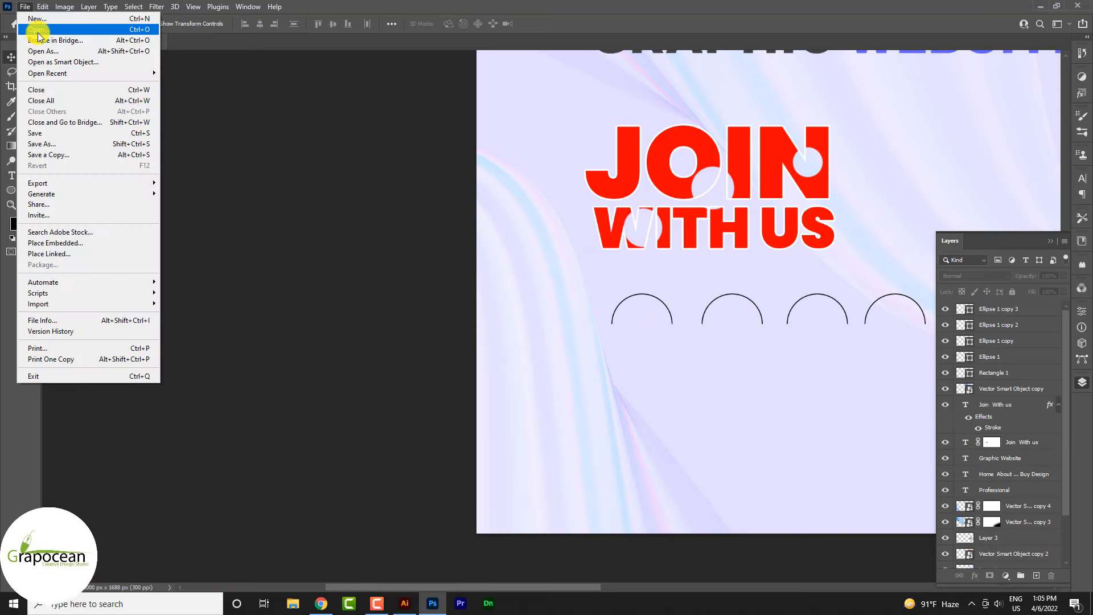
{"action": "left_click", "coordinate": [43, 33]}
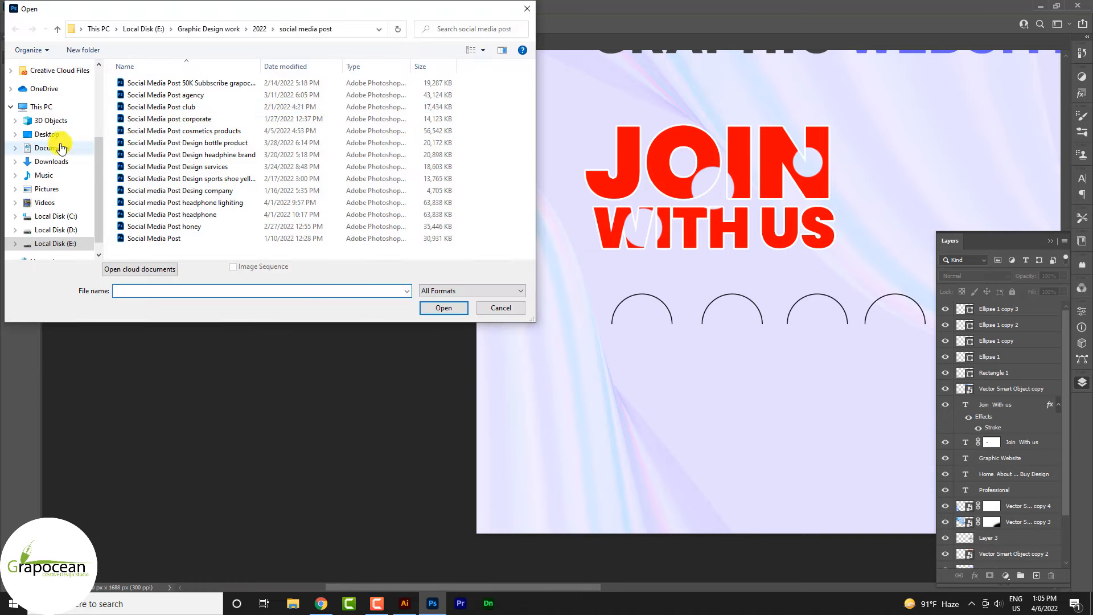
{"action": "left_click", "coordinate": [51, 161]}
{"action": "left_click", "coordinate": [144, 109]}
{"action": "left_click", "coordinate": [212, 108], "text": "ctrl"}
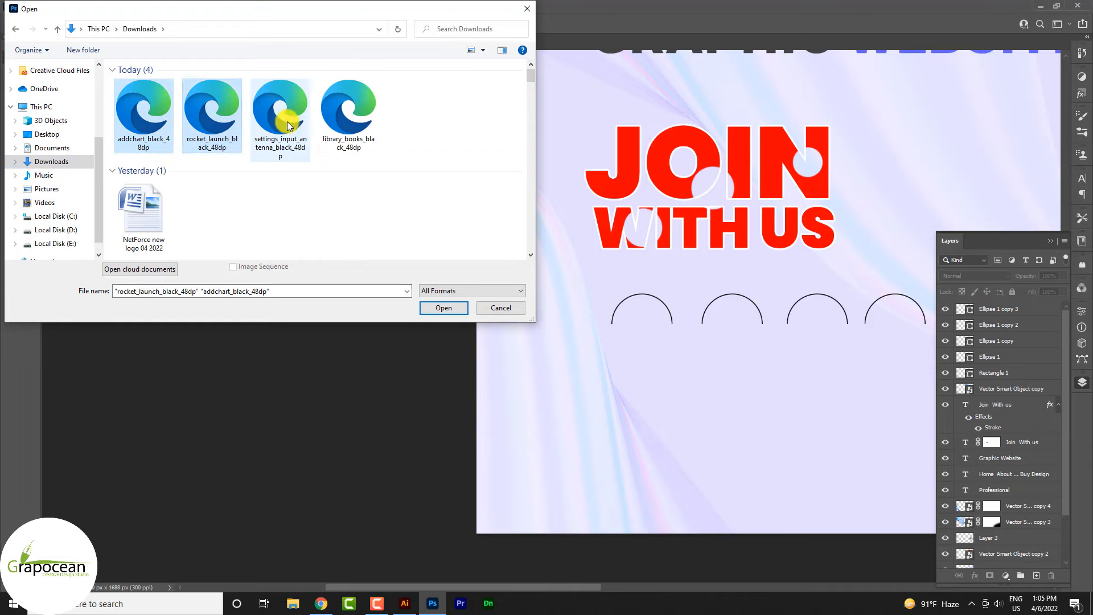
{"action": "left_click", "coordinate": [288, 125], "text": "ctrl"}
{"action": "left_click", "coordinate": [348, 111], "text": "ctrl"}
{"action": "left_click", "coordinate": [450, 308]}
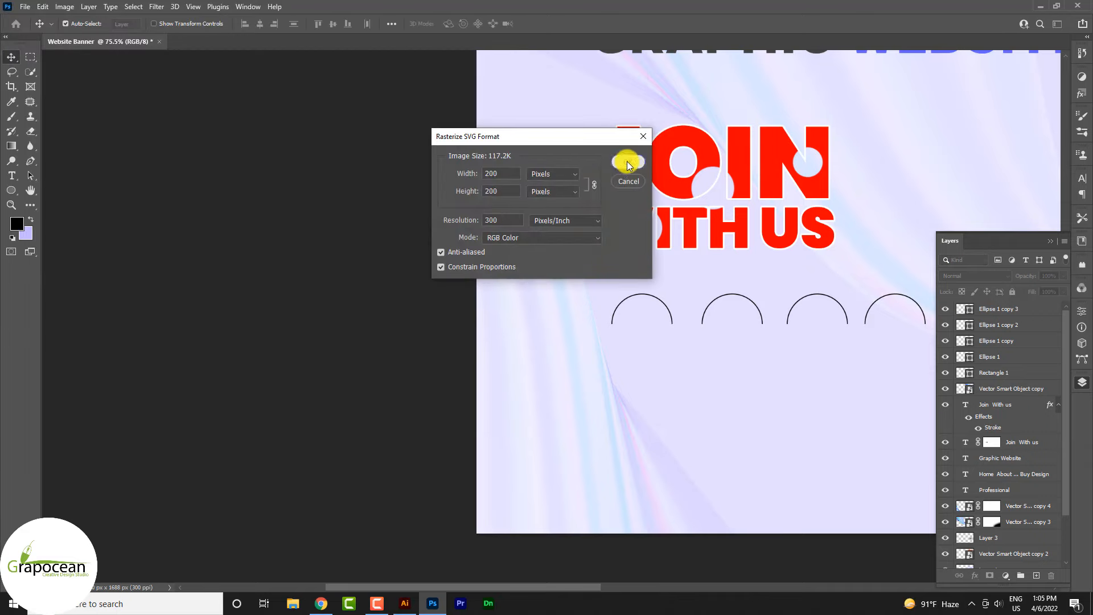
{"action": "left_click", "coordinate": [629, 163]}
{"action": "left_click", "coordinate": [630, 161]}
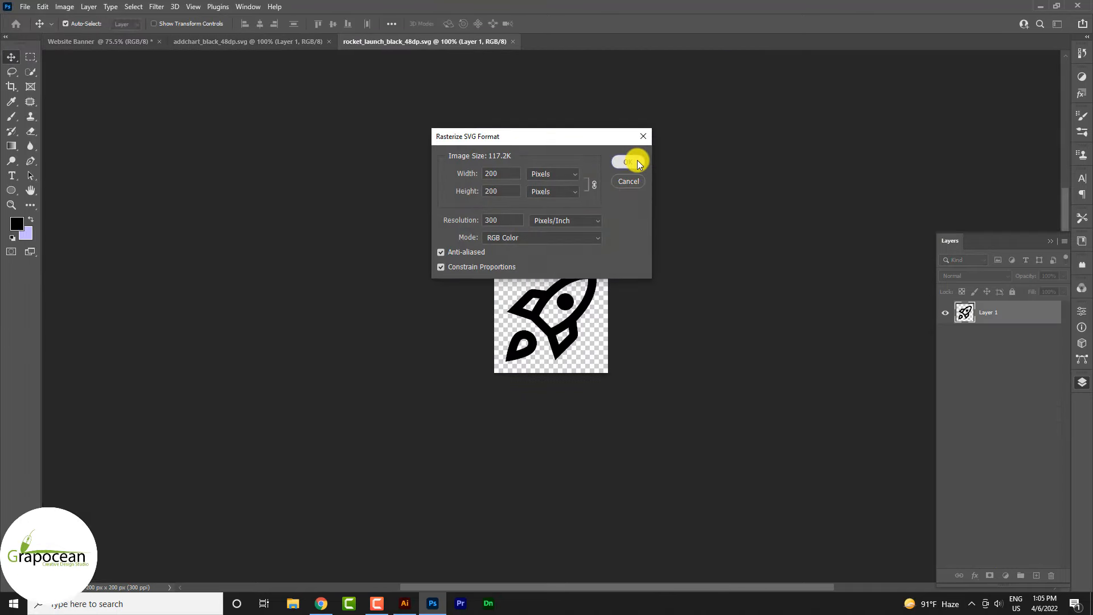
{"action": "left_click", "coordinate": [636, 162]}
{"action": "left_click", "coordinate": [636, 162]}
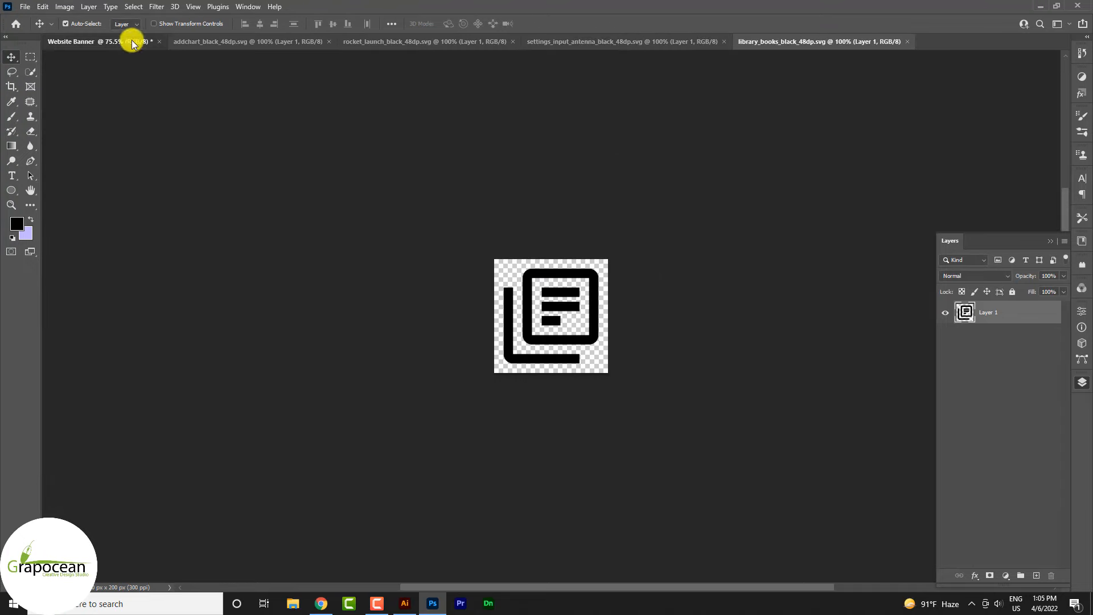
- Bring the library books icon into the Website Banner document, scale it to about 38%, and place it under the first arc
{"action": "left_click_drag", "start_coordinate": [132, 44], "coordinate": [200, 397]}
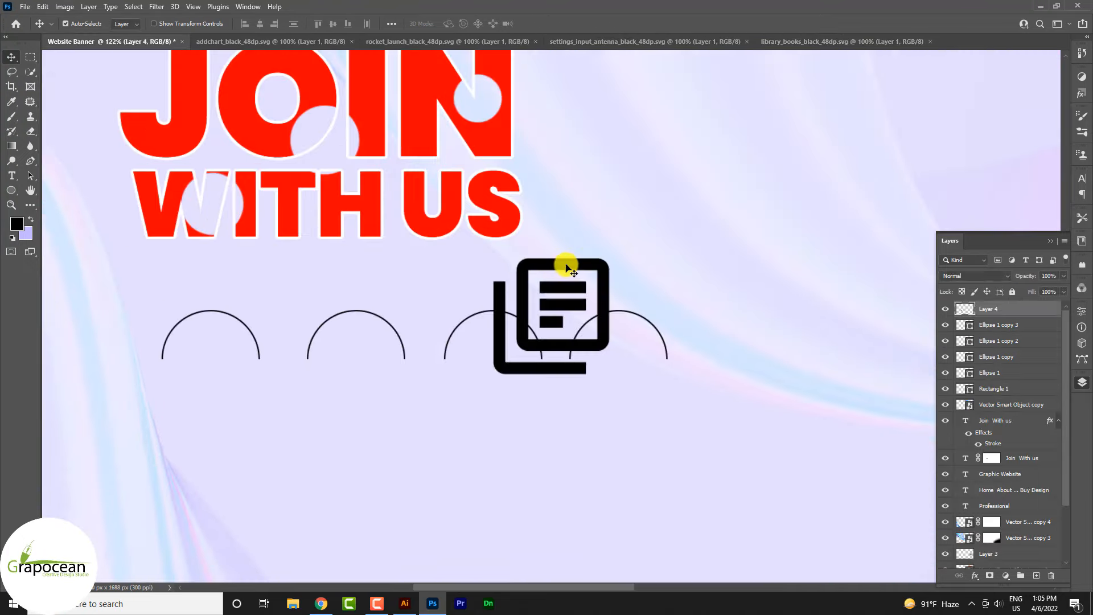
{"action": "left_click_drag", "start_coordinate": [568, 267], "coordinate": [225, 357]}
{"action": "key", "text": "ctrl+t"}
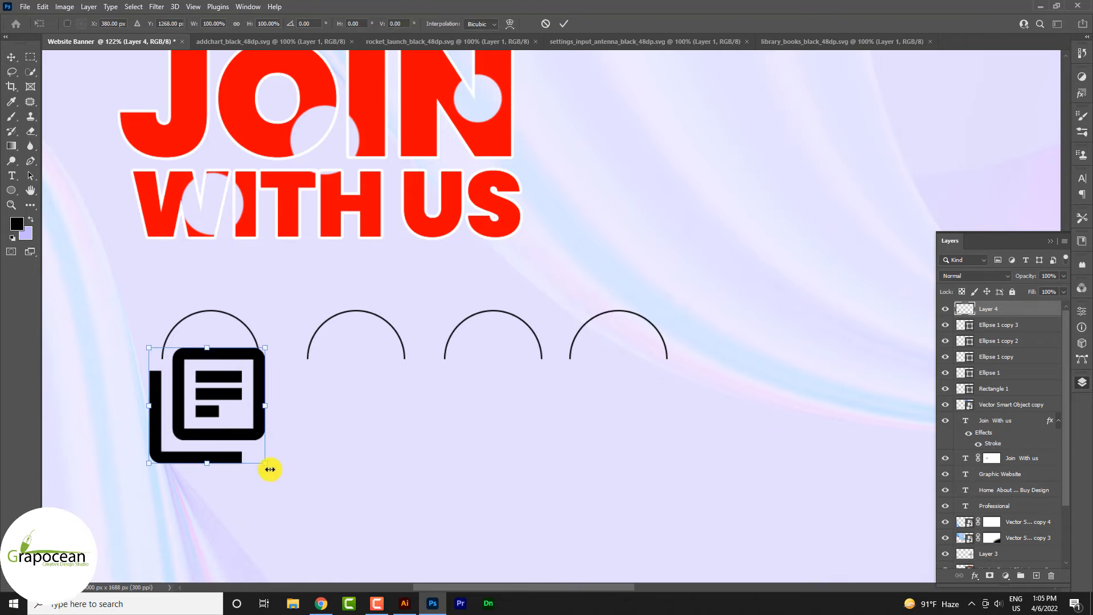
{"action": "left_click_drag", "start_coordinate": [270, 469], "coordinate": [225, 344]}
{"action": "scroll", "coordinate": [211, 412], "scroll_direction": "up", "scroll_amount": 3}
{"action": "left_click_drag", "start_coordinate": [259, 391], "coordinate": [263, 378]}
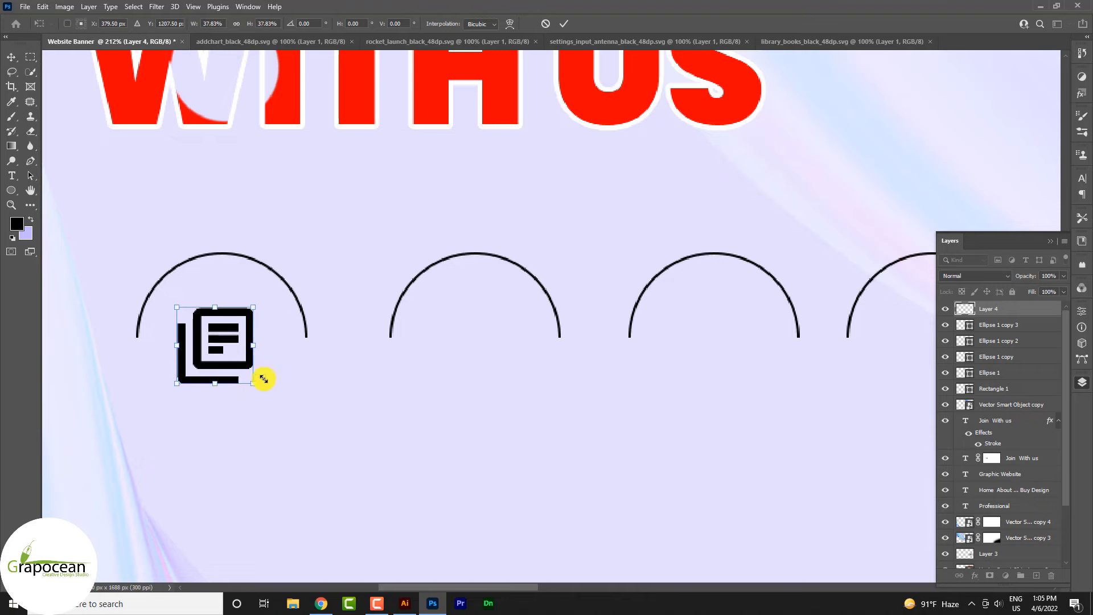
{"action": "left_click", "coordinate": [565, 26]}
{"action": "scroll", "coordinate": [570, 341], "scroll_direction": "down", "scroll_amount": 5}
{"action": "scroll", "coordinate": [435, 368], "scroll_direction": "up", "scroll_amount": 5}
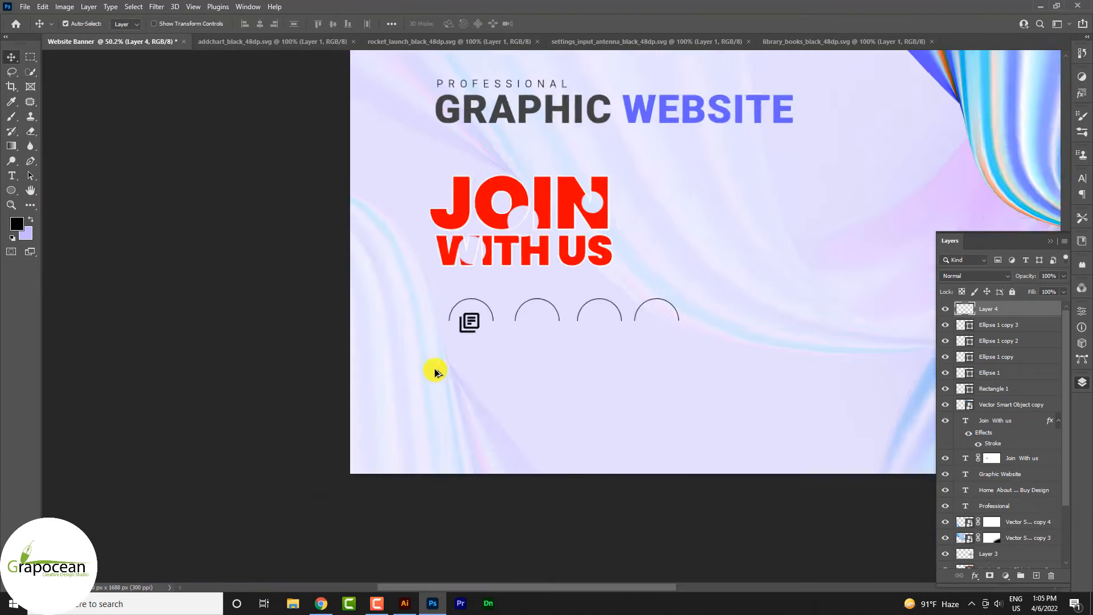
{"action": "scroll", "coordinate": [561, 280], "scroll_direction": "up", "scroll_amount": 2}
{"action": "left_click_drag", "start_coordinate": [543, 270], "coordinate": [550, 262]}
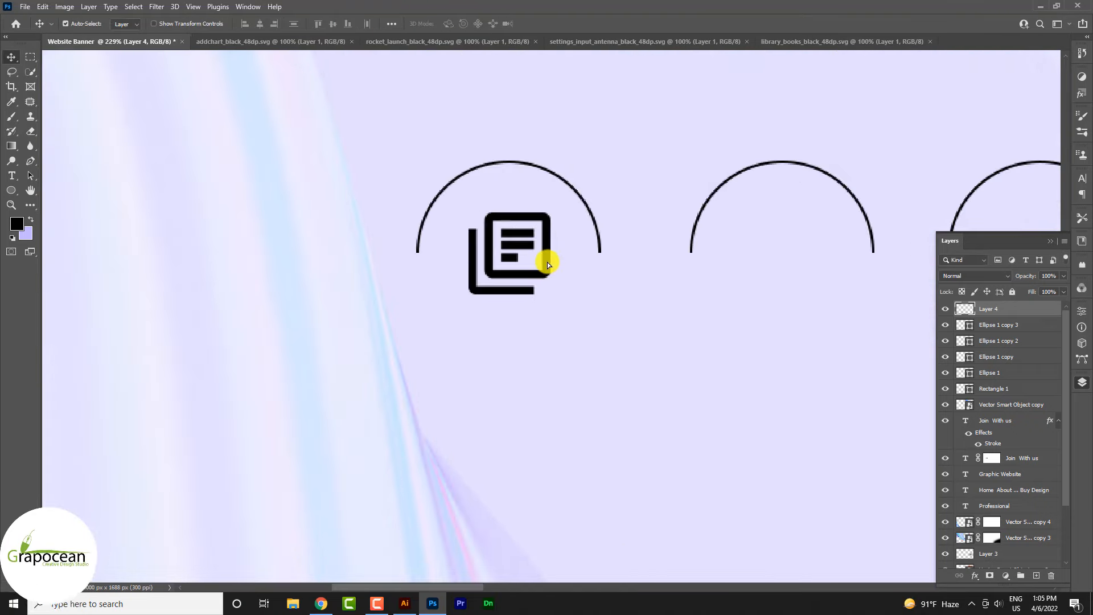
- Apply a Color Overlay to the library books icon in light blue 52d3f9, sampled from the ribbon
{"action": "right_click", "coordinate": [1010, 311]}
{"action": "left_click", "coordinate": [983, 109]}
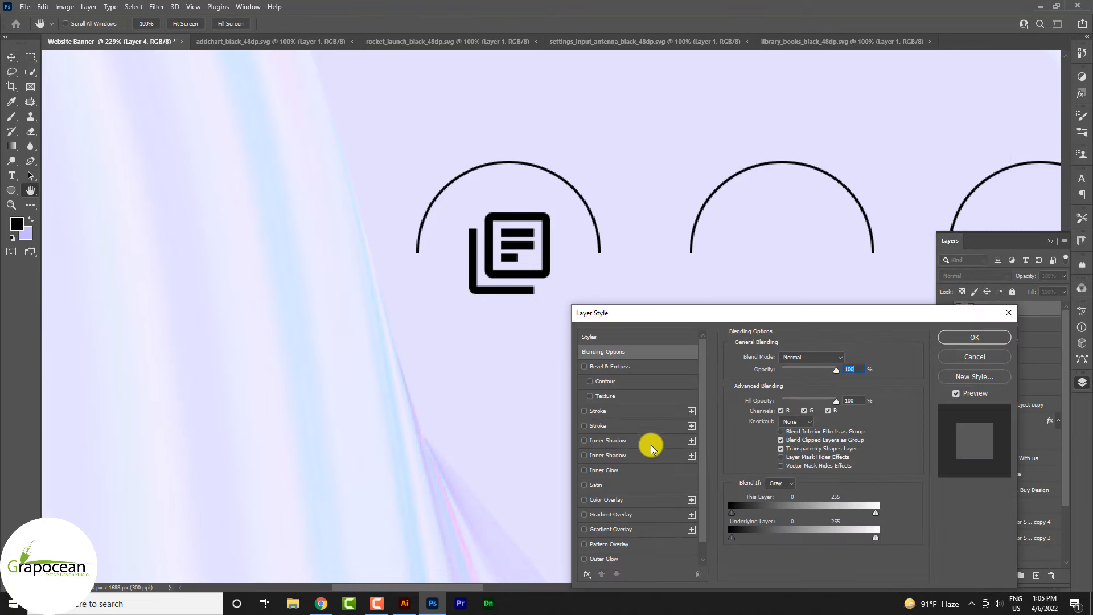
{"action": "left_click", "coordinate": [614, 504]}
{"action": "scroll", "coordinate": [357, 434], "scroll_direction": "down", "scroll_amount": 5}
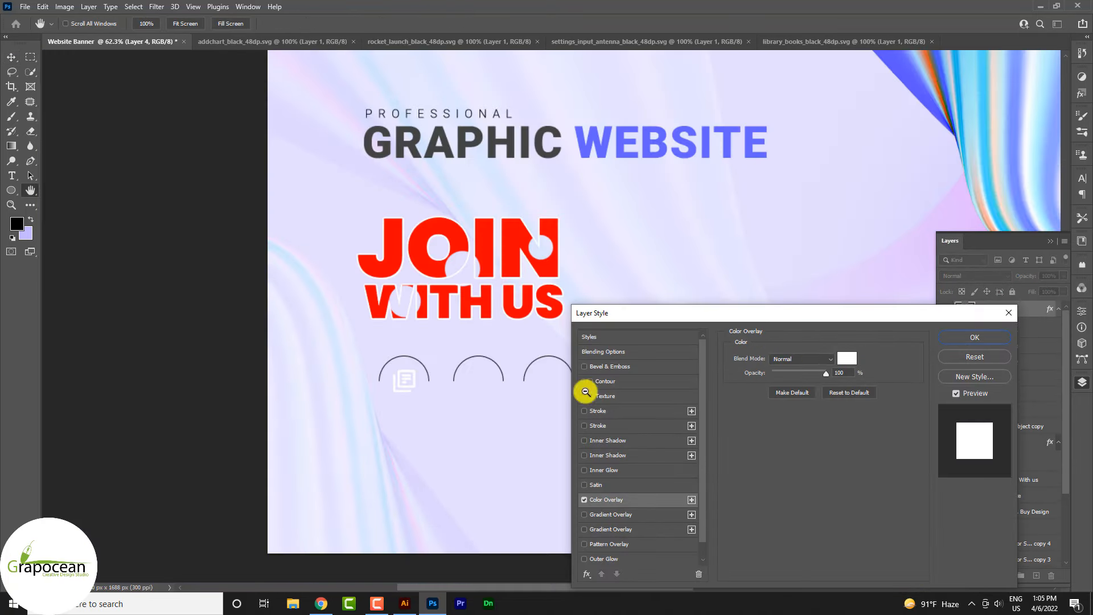
{"action": "scroll", "coordinate": [583, 390], "scroll_direction": "down", "scroll_amount": 1}
{"action": "left_click", "coordinate": [847, 358]}
{"action": "left_click", "coordinate": [985, 127]}
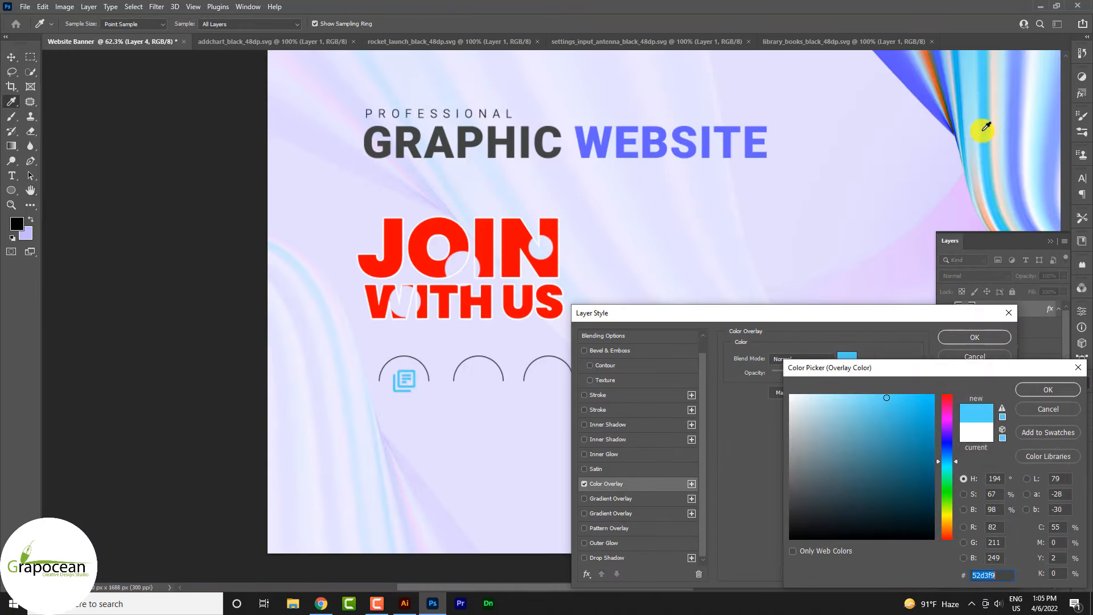
{"action": "left_click", "coordinate": [1051, 389]}
{"action": "left_click", "coordinate": [987, 338]}
{"action": "scroll", "coordinate": [441, 421], "scroll_direction": "down", "scroll_amount": 5}
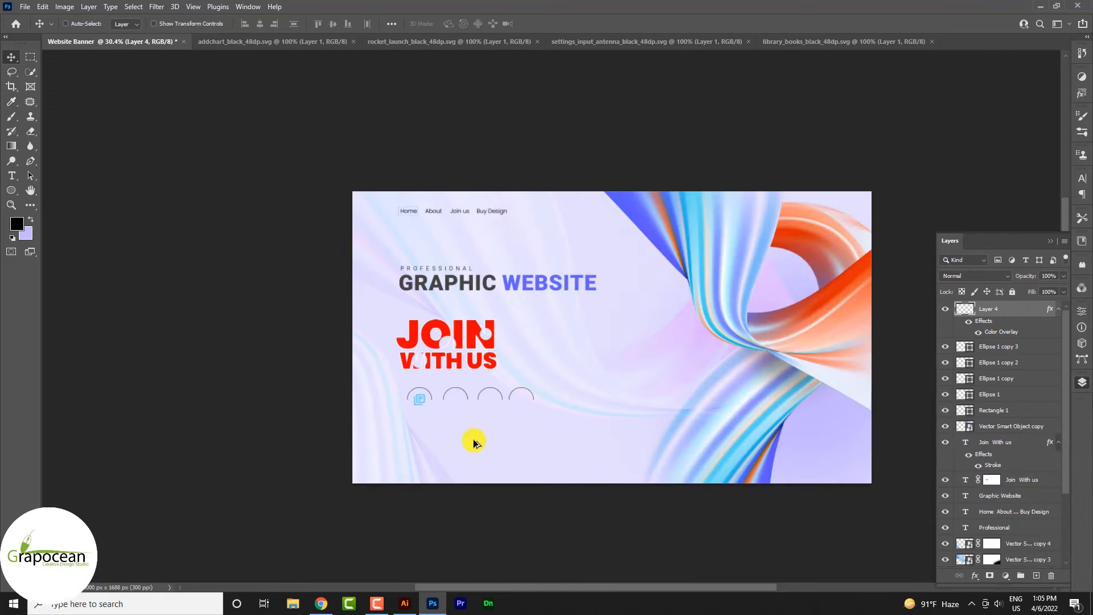
- Set the blend mode of the first and second arcs to Overlay
{"action": "scroll", "coordinate": [405, 422], "scroll_direction": "up", "scroll_amount": 3}
{"action": "scroll", "coordinate": [433, 393], "scroll_direction": "up", "scroll_amount": 8}
{"action": "left_click", "coordinate": [512, 315], "text": "ctrl"}
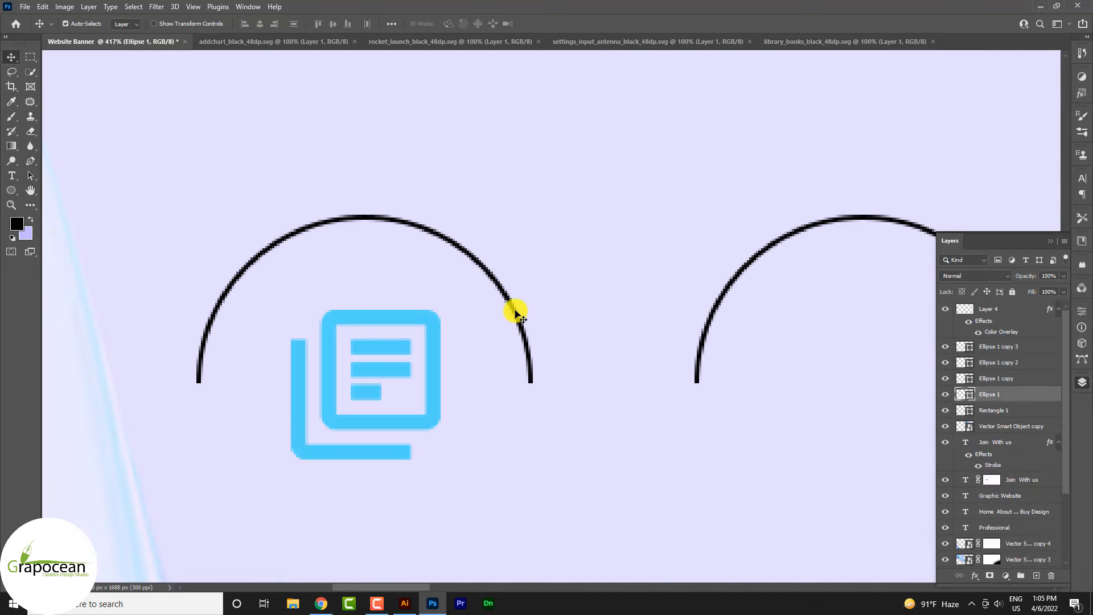
{"action": "left_click", "coordinate": [968, 276]}
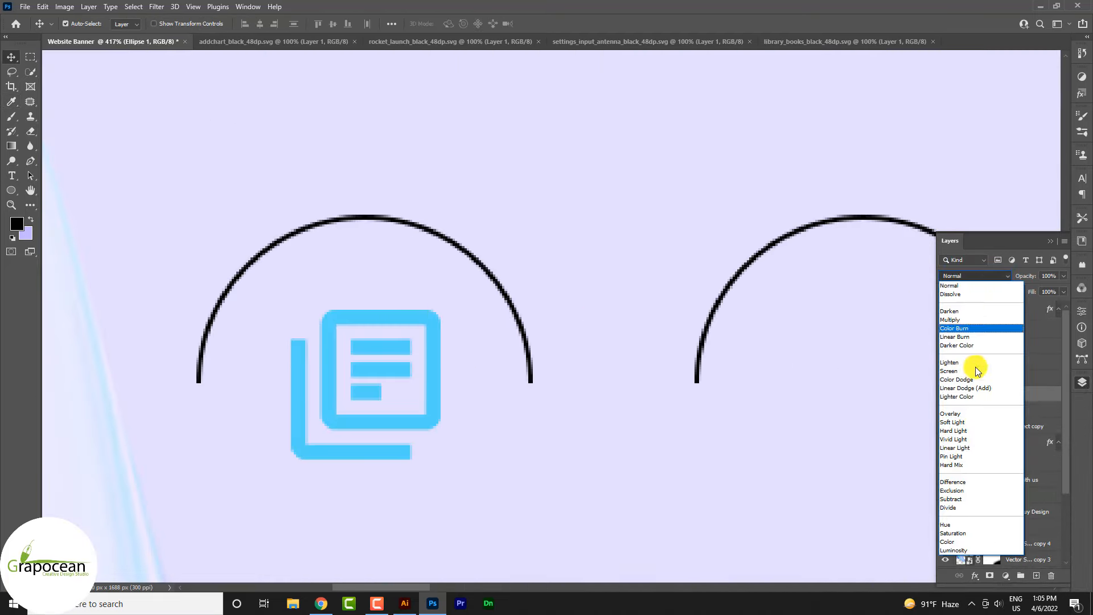
{"action": "left_click", "coordinate": [989, 418]}
{"action": "left_click", "coordinate": [859, 216], "text": "ctrl"}
{"action": "left_click", "coordinate": [991, 277]}
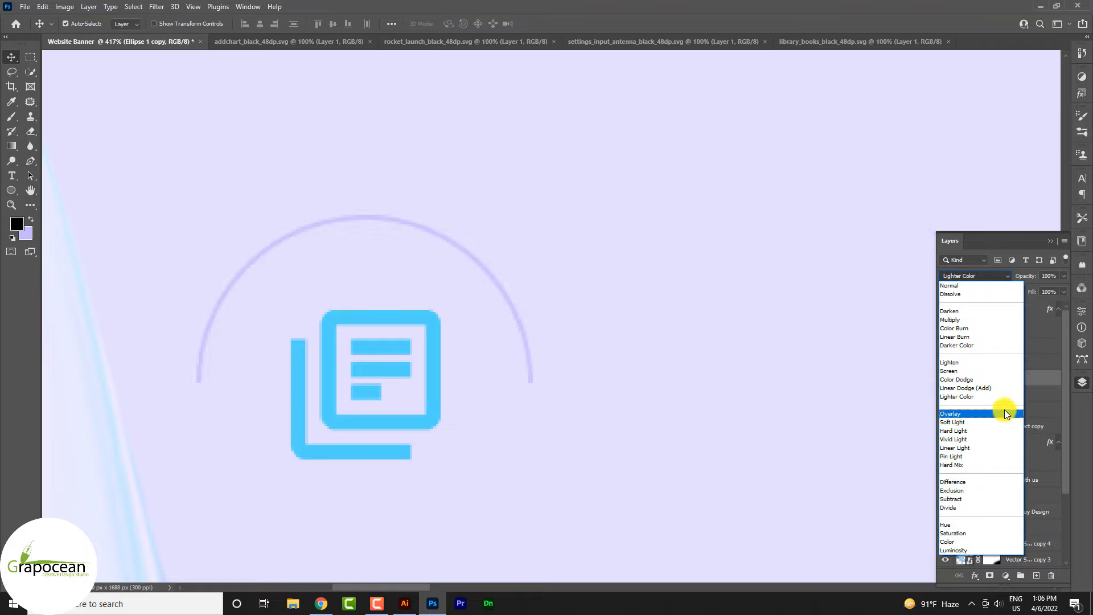
{"action": "left_click", "coordinate": [1002, 414]}
{"action": "left_click", "coordinate": [996, 391]}
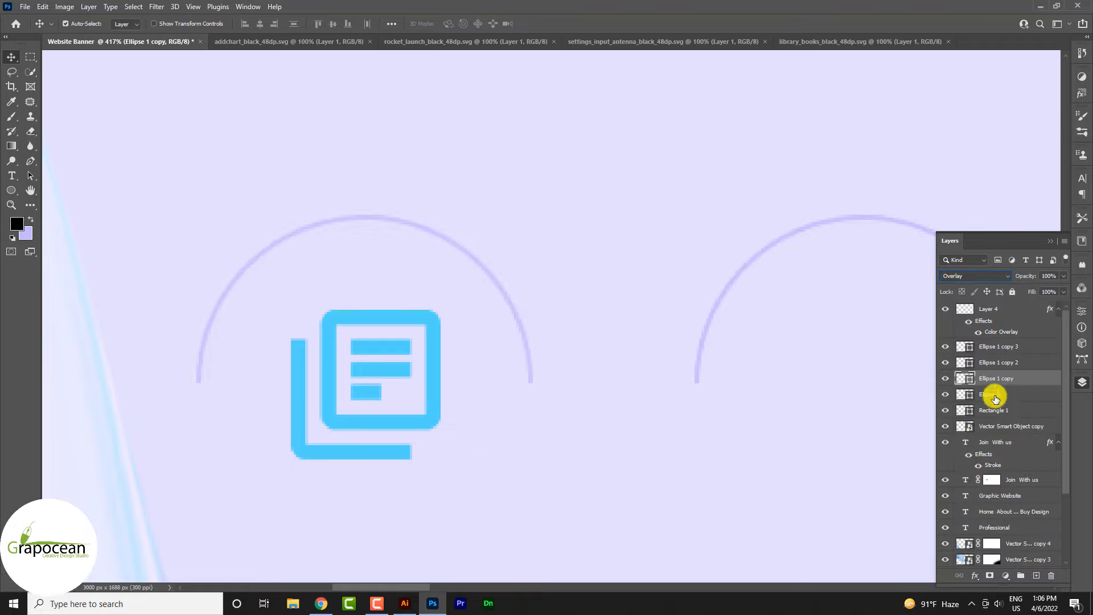
{"action": "left_click", "coordinate": [999, 277]}
{"action": "left_click", "coordinate": [974, 413]}
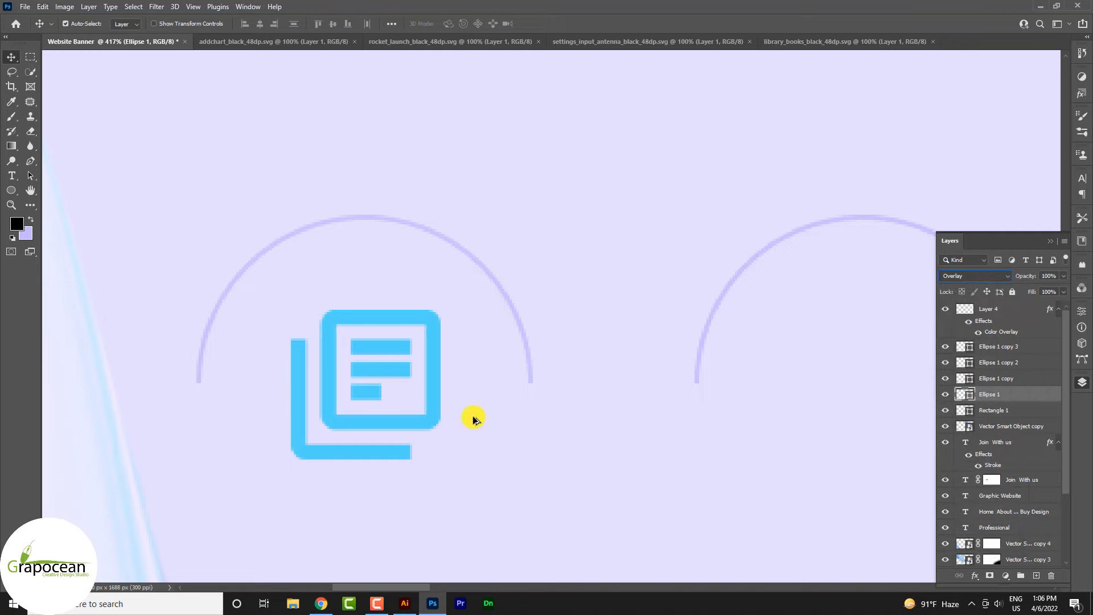
- Set the blend mode of the third arc to Overlay
{"action": "left_click", "coordinate": [536, 432], "text": "ctrl"}
{"action": "scroll", "coordinate": [546, 435], "scroll_direction": "down", "scroll_amount": 10}
{"action": "scroll", "coordinate": [878, 359], "scroll_direction": "up", "scroll_amount": 11}
{"action": "left_click", "coordinate": [882, 357], "text": "ctrl"}
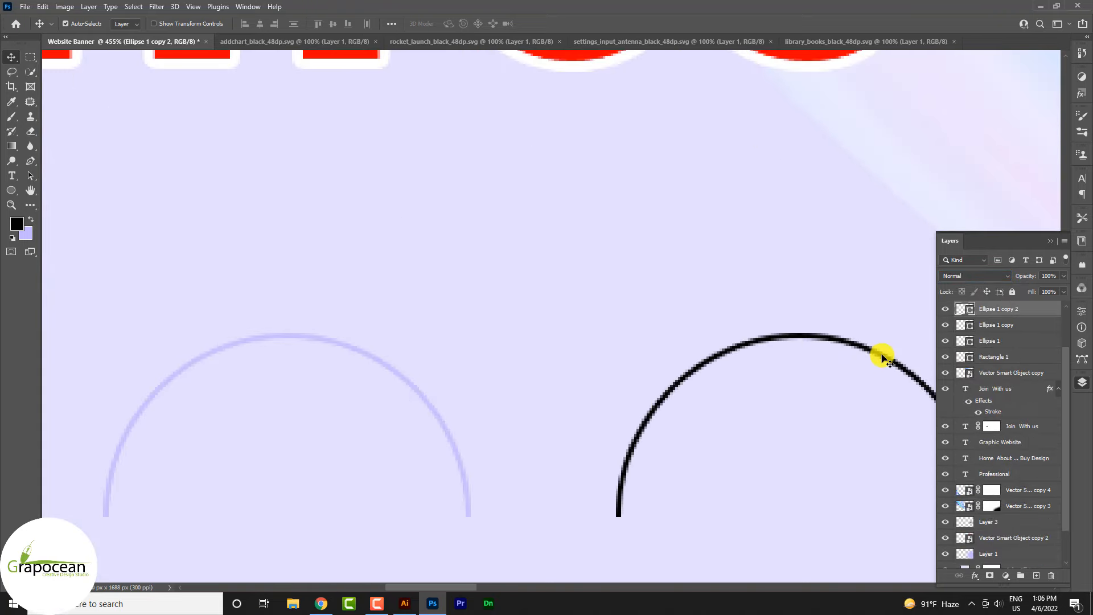
{"action": "left_click", "coordinate": [976, 276]}
{"action": "left_click", "coordinate": [968, 413]}
{"action": "left_click", "coordinate": [615, 429], "text": "ctrl"}
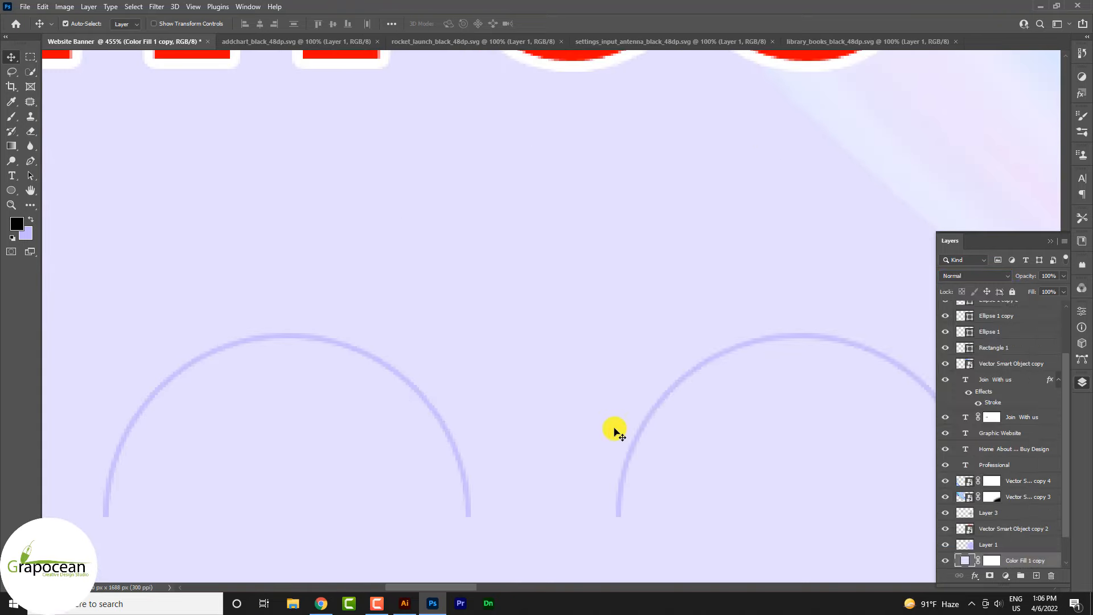
- Set the blend mode of the fourth arc to Soft Light
{"action": "scroll", "coordinate": [653, 444], "scroll_direction": "down", "scroll_amount": 8}
{"action": "scroll", "coordinate": [604, 434], "scroll_direction": "down", "scroll_amount": 3}
{"action": "scroll", "coordinate": [786, 404], "scroll_direction": "up", "scroll_amount": 10}
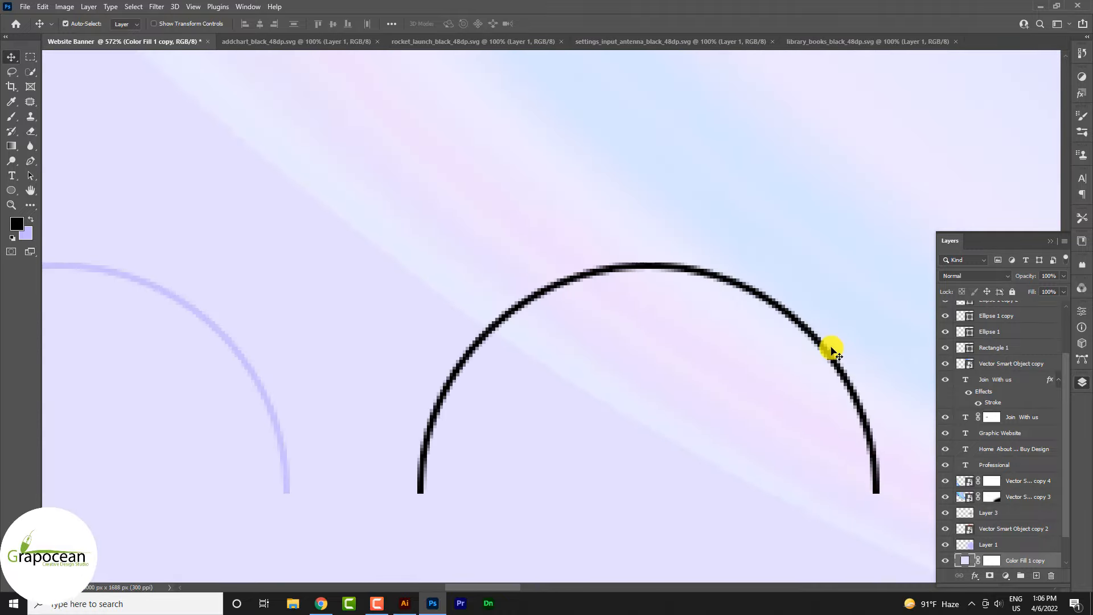
{"action": "left_click", "coordinate": [843, 355], "text": "ctrl"}
{"action": "left_click", "coordinate": [982, 275]}
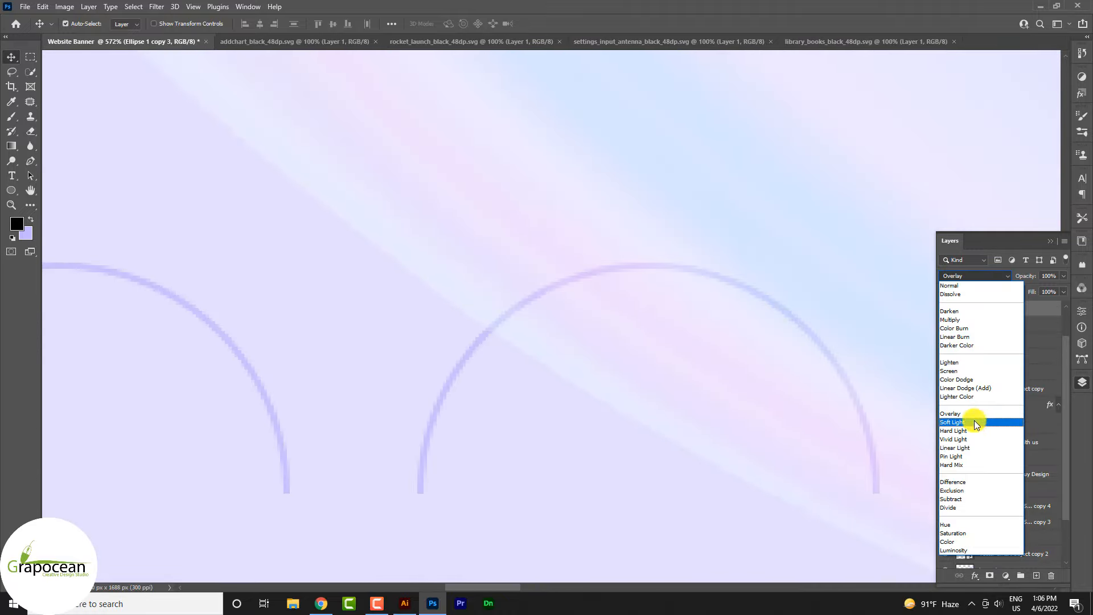
{"action": "left_click", "coordinate": [975, 425]}
{"action": "left_click", "coordinate": [707, 490], "text": "ctrl"}
{"action": "scroll", "coordinate": [722, 463], "scroll_direction": "down", "scroll_amount": 10}
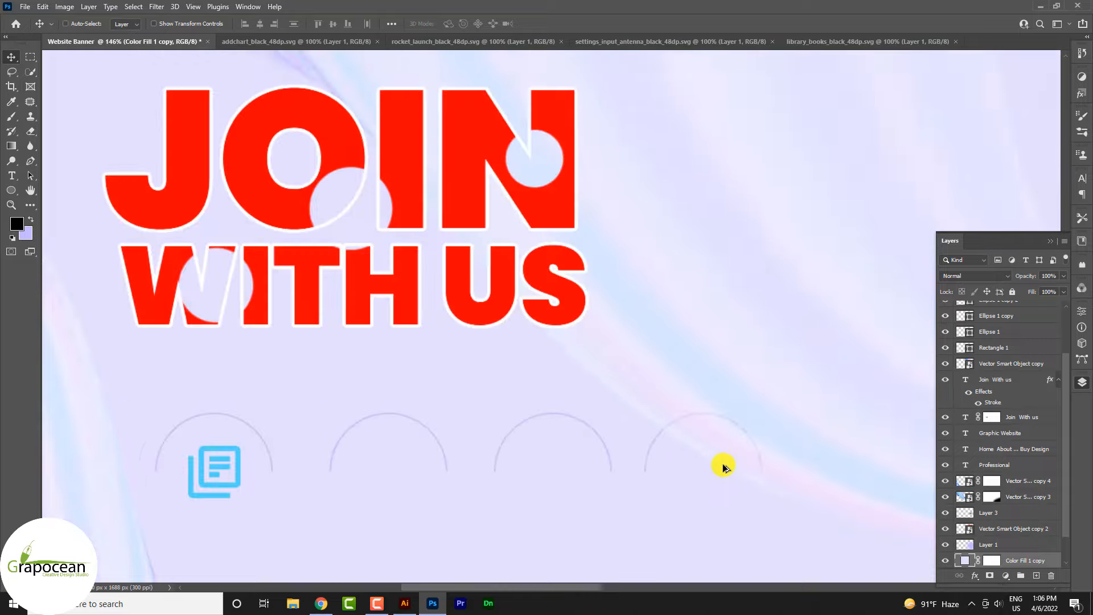
{"action": "scroll", "coordinate": [723, 471], "scroll_direction": "down", "scroll_amount": 1}
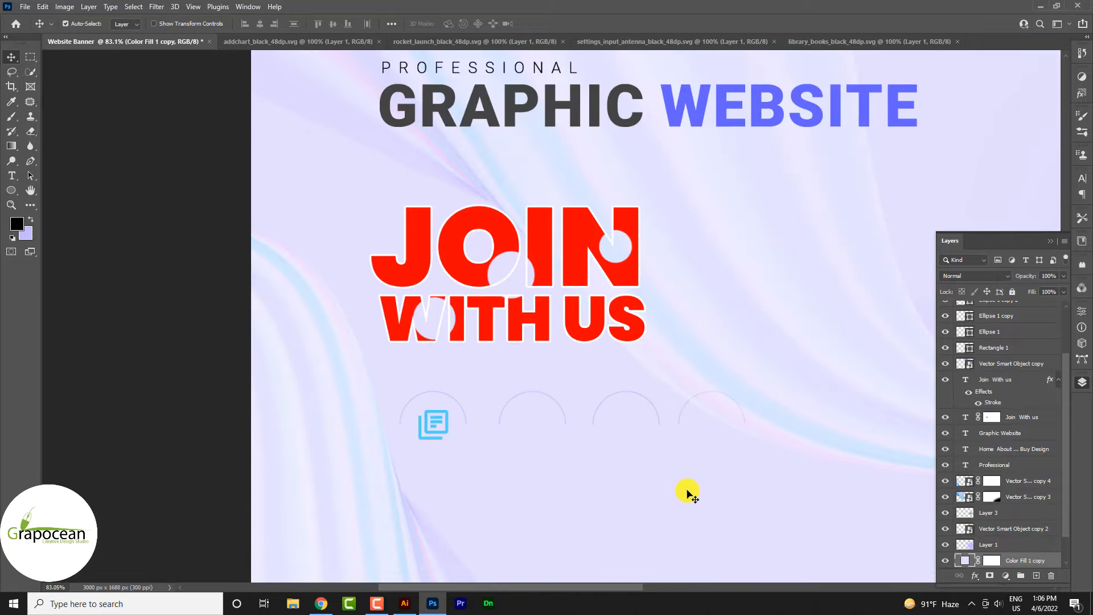
{"action": "scroll", "coordinate": [457, 430], "scroll_direction": "up", "scroll_amount": 3}
{"action": "left_click", "coordinate": [450, 424], "text": "ctrl"}
{"action": "left_click", "coordinate": [975, 276]}
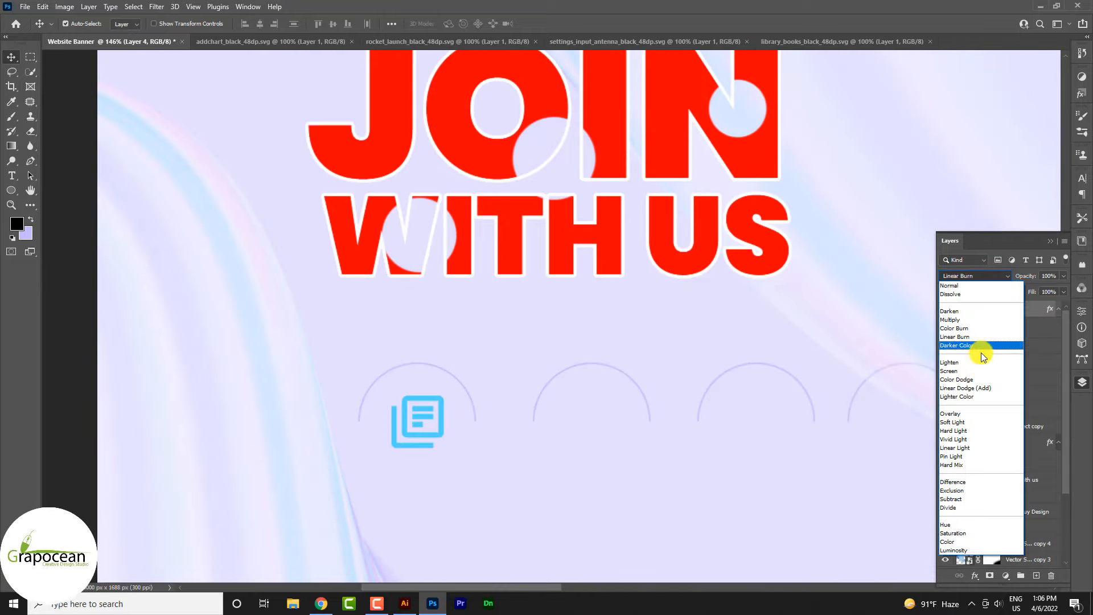
{"action": "left_click", "coordinate": [694, 454]}
- Bring the rocket launch icon into the Website Banner document, scale it to about 44%, and place it under the second arc
{"action": "left_click", "coordinate": [445, 42]}
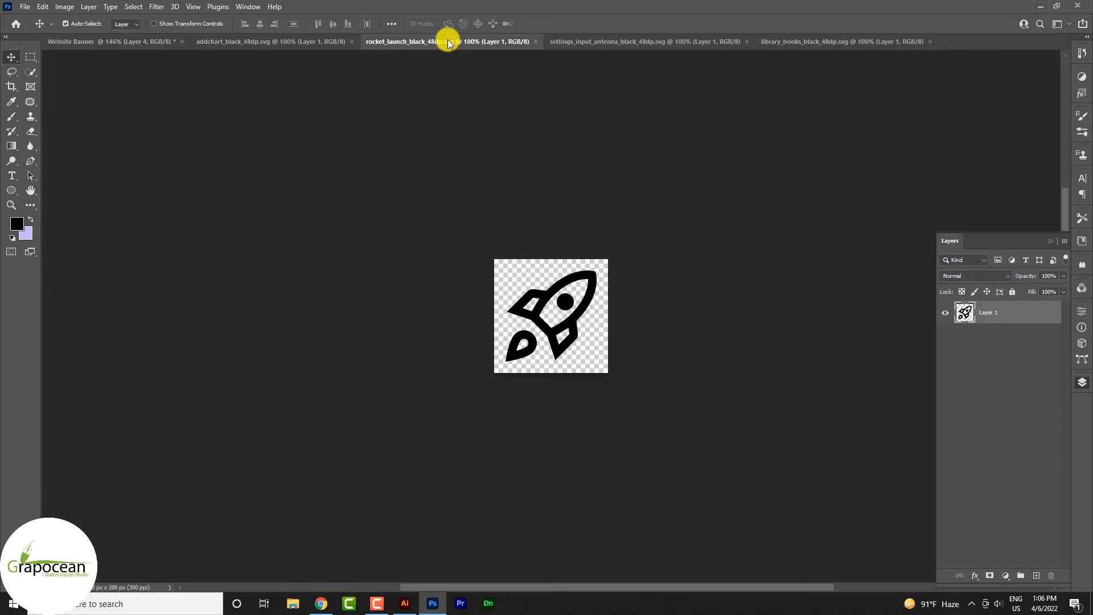
{"action": "left_click_drag", "start_coordinate": [517, 264], "coordinate": [117, 53]}
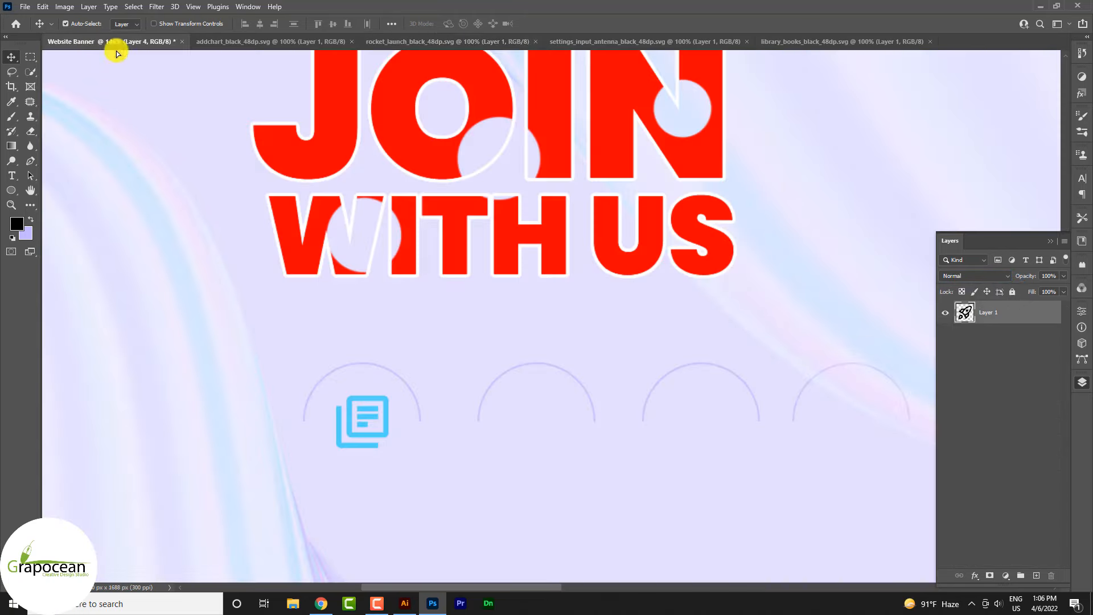
{"action": "left_click_drag", "start_coordinate": [536, 427], "coordinate": [537, 419]}
{"action": "key", "text": "ctrl+t"}
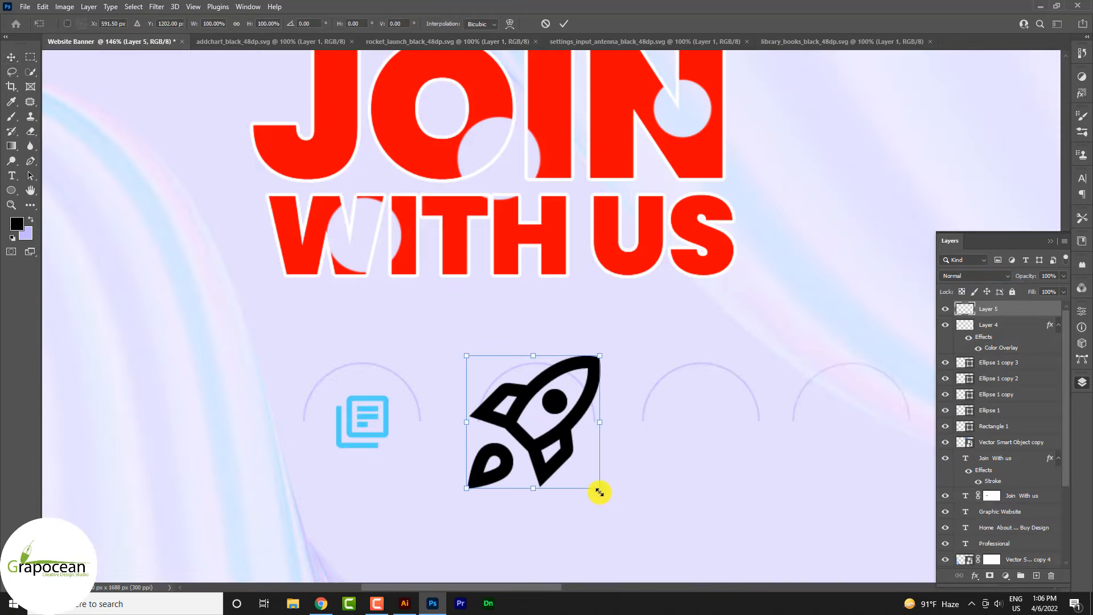
{"action": "left_click_drag", "start_coordinate": [599, 492], "coordinate": [562, 451]}
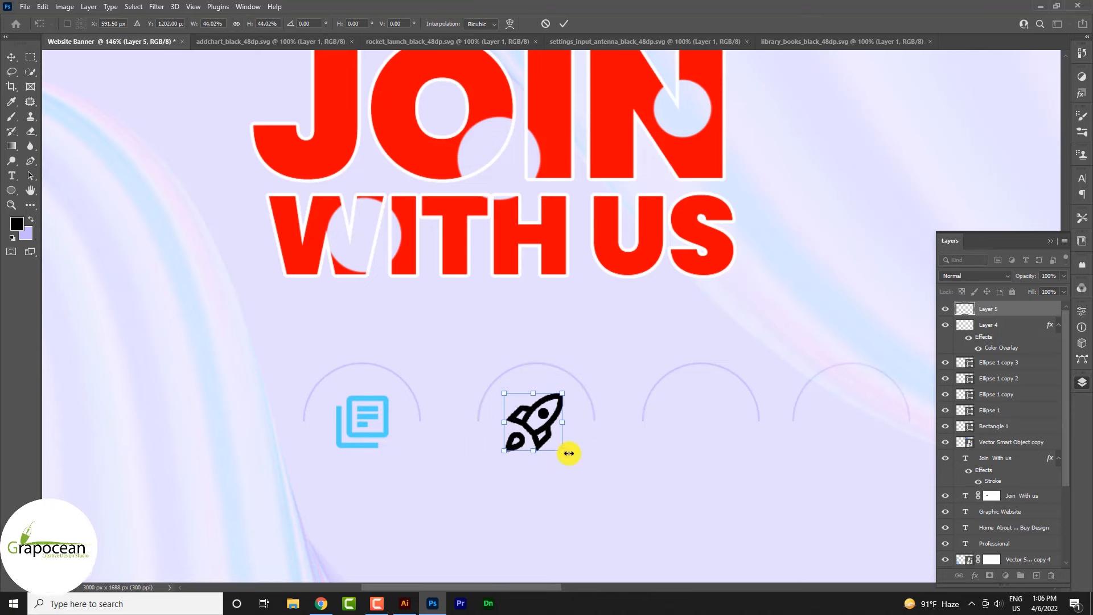
{"action": "left_click", "coordinate": [568, 27]}
- Apply a Color Overlay to the rocket icon in red, sampled from the JOIN lettering
{"action": "right_click", "coordinate": [1007, 312]}
{"action": "left_click", "coordinate": [900, 112]}
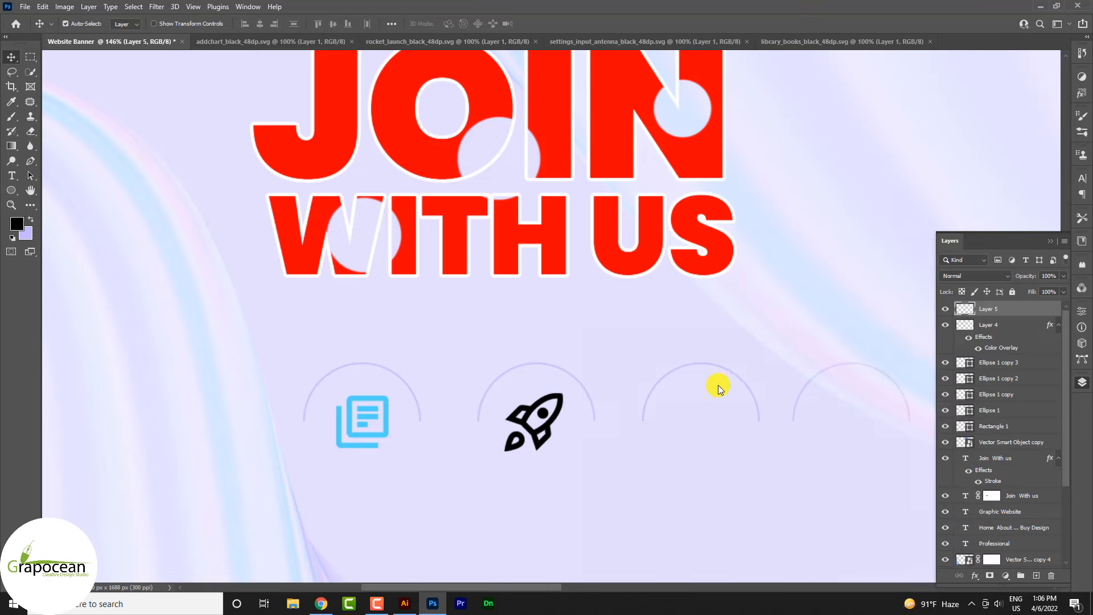
{"action": "left_click", "coordinate": [616, 502]}
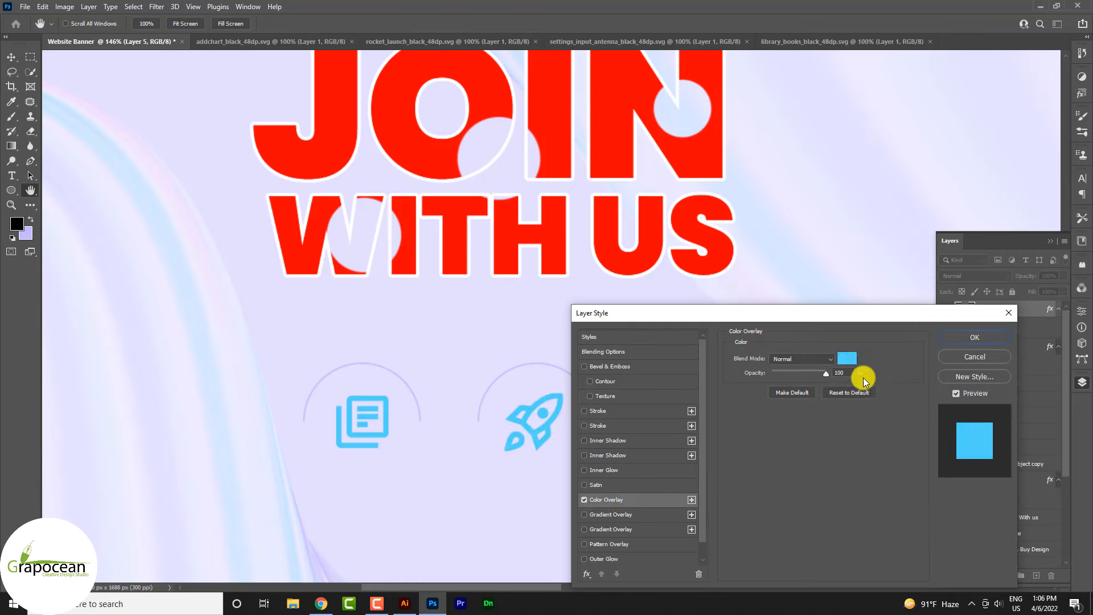
{"action": "left_click", "coordinate": [848, 358]}
{"action": "left_click", "coordinate": [608, 115]}
{"action": "key", "text": "Return"}
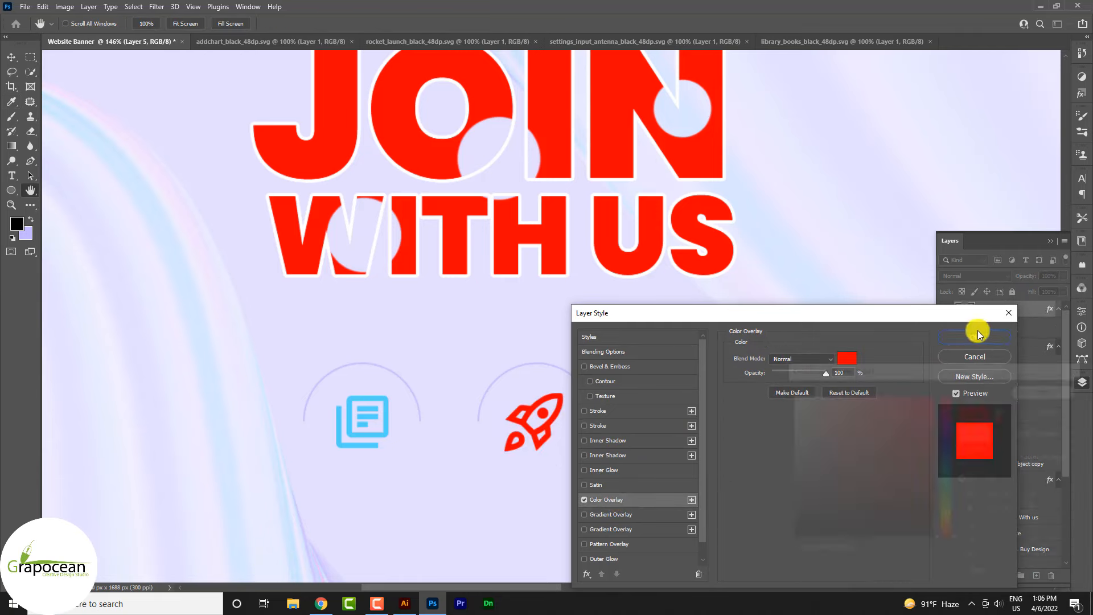
{"action": "left_click", "coordinate": [975, 338]}
{"action": "scroll", "coordinate": [576, 471], "scroll_direction": "down", "scroll_amount": 5}
{"action": "scroll", "coordinate": [609, 456], "scroll_direction": "up", "scroll_amount": 4}
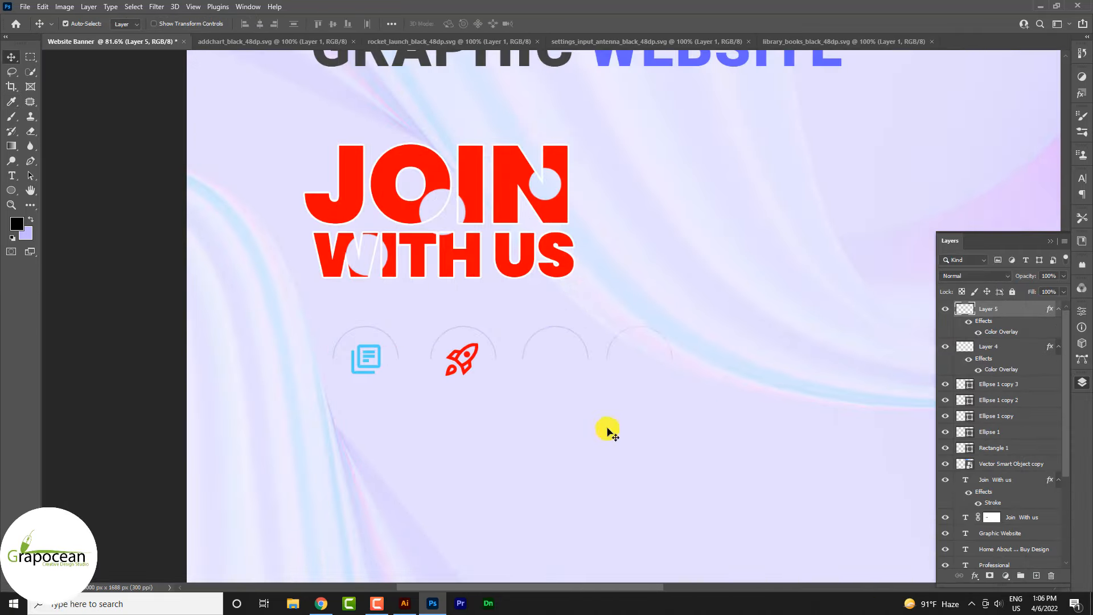
- Bring the settings input antenna icon into the Website Banner document, scale it down to fit, and place it under the third arc
{"action": "left_click", "coordinate": [647, 42]}
{"action": "left_click_drag", "start_coordinate": [630, 313], "coordinate": [405, 380]}
{"action": "key", "text": "ctrl+t"}
{"action": "scroll", "coordinate": [409, 394], "scroll_direction": "up", "scroll_amount": 3}
{"action": "left_click_drag", "start_coordinate": [454, 409], "coordinate": [415, 349]}
{"action": "key", "text": "Return"}
{"action": "scroll", "coordinate": [615, 316], "scroll_direction": "down", "scroll_amount": 3}
{"action": "scroll", "coordinate": [783, 325], "scroll_direction": "up", "scroll_amount": 1}
- Apply a Color Overlay to the antenna icon in the blue-violet of the word WEBSITE
{"action": "right_click", "coordinate": [1000, 310]}
{"action": "left_click", "coordinate": [892, 112]}
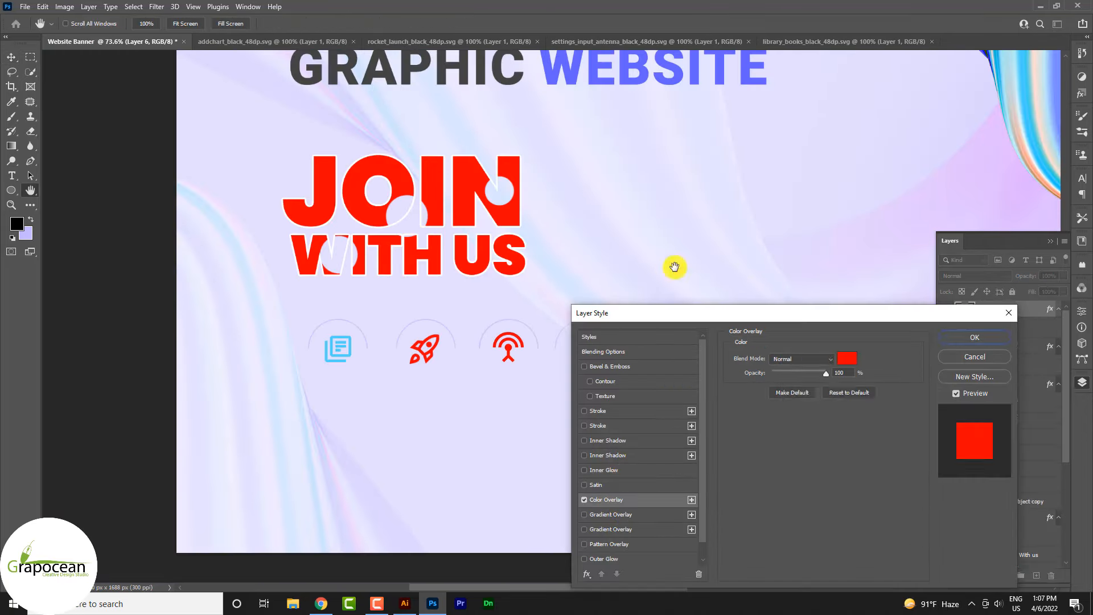
{"action": "left_click", "coordinate": [846, 356]}
{"action": "key", "text": "Return"}
{"action": "left_click", "coordinate": [975, 337]}
{"action": "scroll", "coordinate": [576, 383], "scroll_direction": "down", "scroll_amount": 3}
{"action": "scroll", "coordinate": [553, 391], "scroll_direction": "up", "scroll_amount": 5}
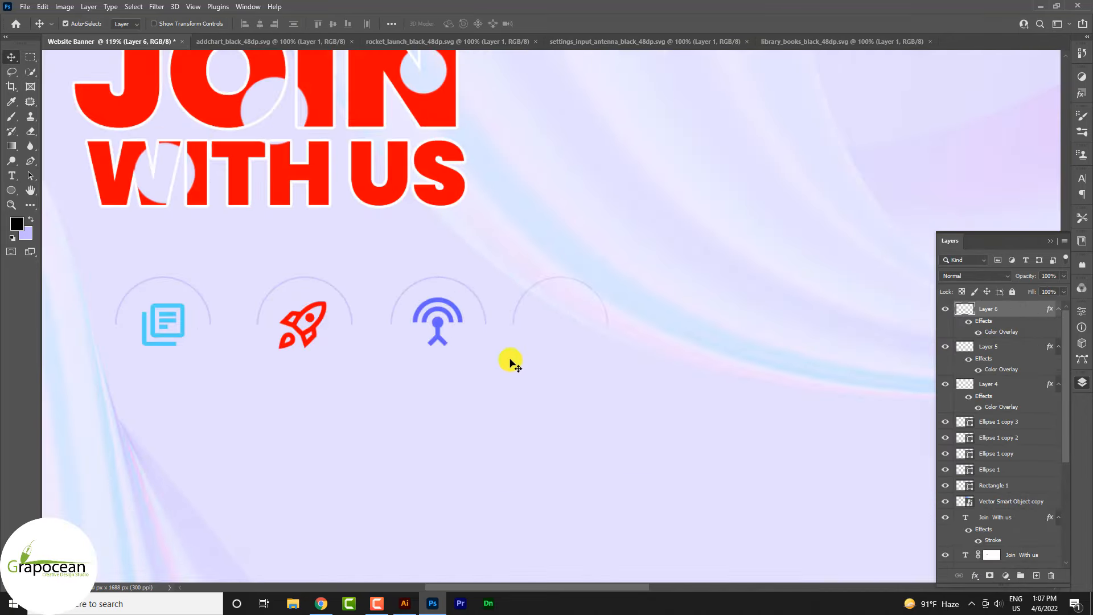
{"action": "left_click", "coordinate": [877, 41]}
{"action": "left_click", "coordinate": [447, 42]}
{"action": "left_click", "coordinate": [300, 41]}
{"action": "left_click", "coordinate": [843, 41]}
{"action": "left_click_drag", "start_coordinate": [551, 340], "coordinate": [590, 361]}
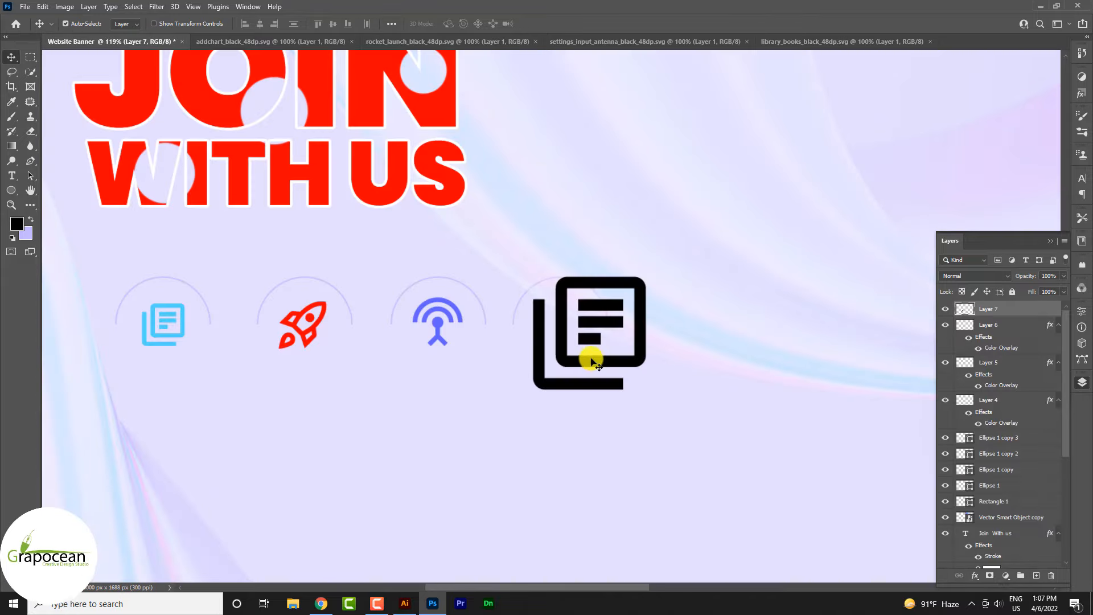
{"action": "key", "text": "Delete"}
- Bring the addchart icon into the Website Banner document, scale it to about 40%, and place it under the fourth arc
{"action": "left_click", "coordinate": [279, 41]}
{"action": "left_click_drag", "start_coordinate": [553, 322], "coordinate": [557, 330]}
{"action": "key", "text": "ctrl+t"}
{"action": "left_click_drag", "start_coordinate": [608, 378], "coordinate": [572, 348]}
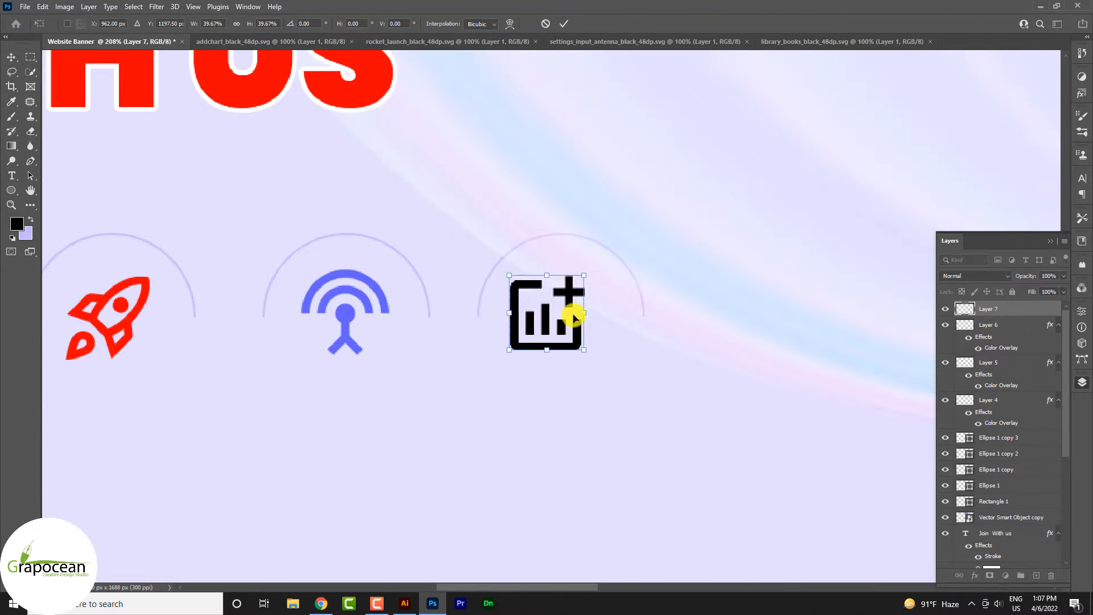
{"action": "left_click", "coordinate": [563, 23]}
{"action": "scroll", "coordinate": [452, 207], "scroll_direction": "down", "scroll_amount": 3}
{"action": "scroll", "coordinate": [450, 237], "scroll_direction": "up", "scroll_amount": 1}
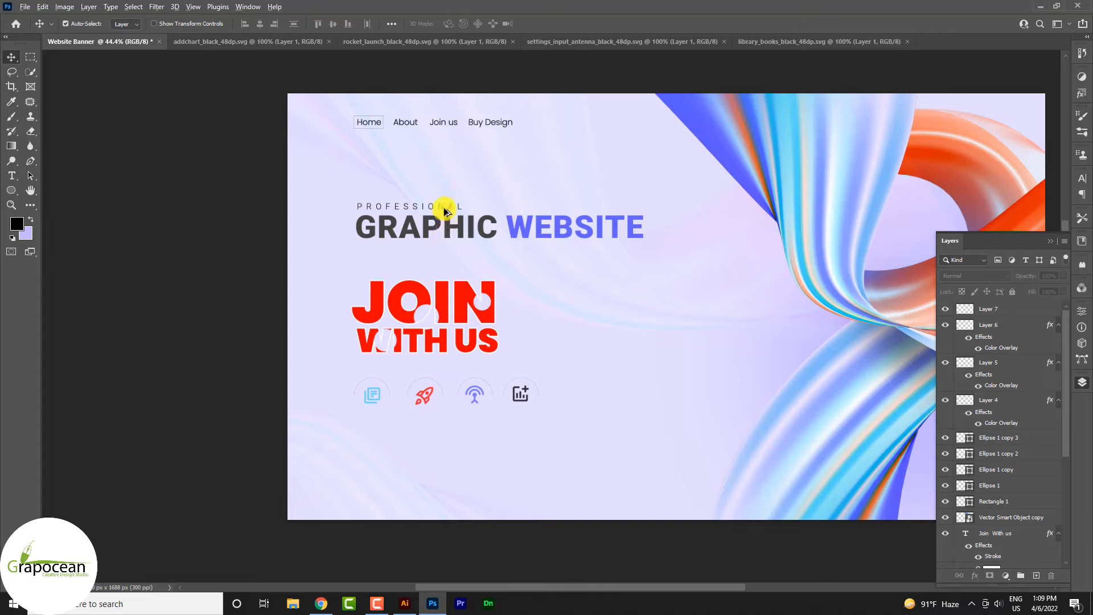
- Duplicate the PROFESSIONAL text below the icon row and change the copy to read GET OUTSTANDIGN GRAPHIC SUPPORT
{"action": "left_click_drag", "start_coordinate": [443, 356], "coordinate": [463, 501]}
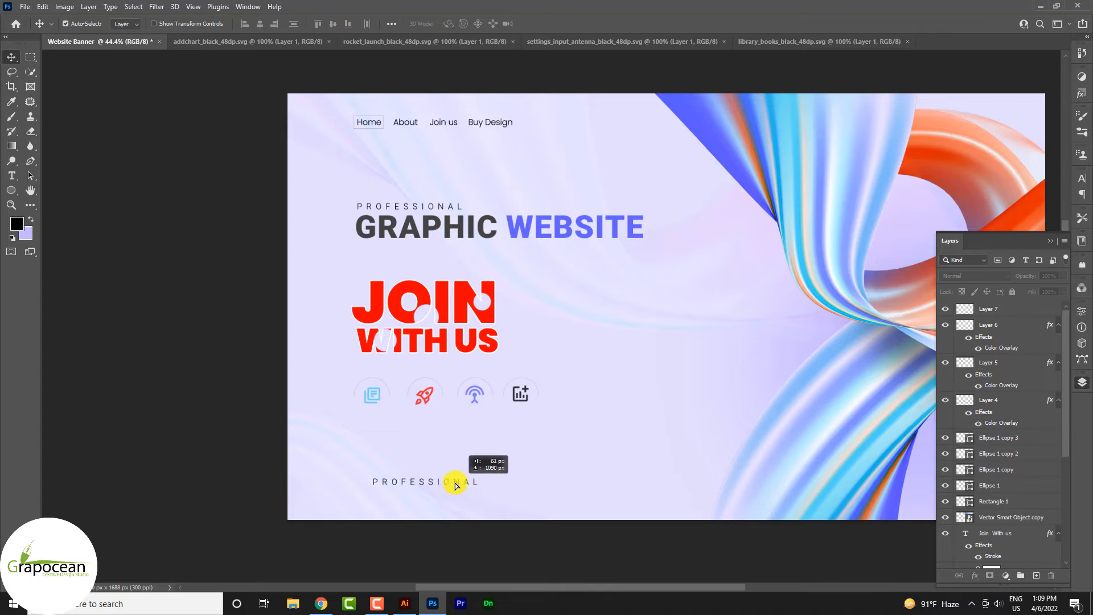
{"action": "left_click_drag", "start_coordinate": [447, 446], "coordinate": [447, 446]}
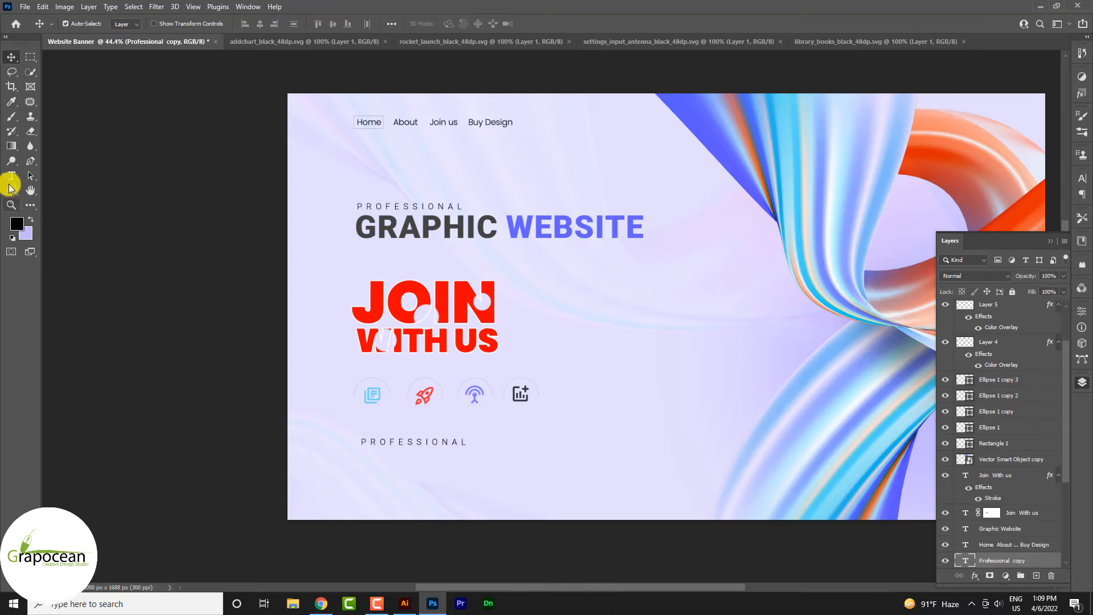
{"action": "left_click", "coordinate": [12, 176]}
{"action": "double_click", "coordinate": [364, 439]}
{"action": "key", "text": "BackSpace"}
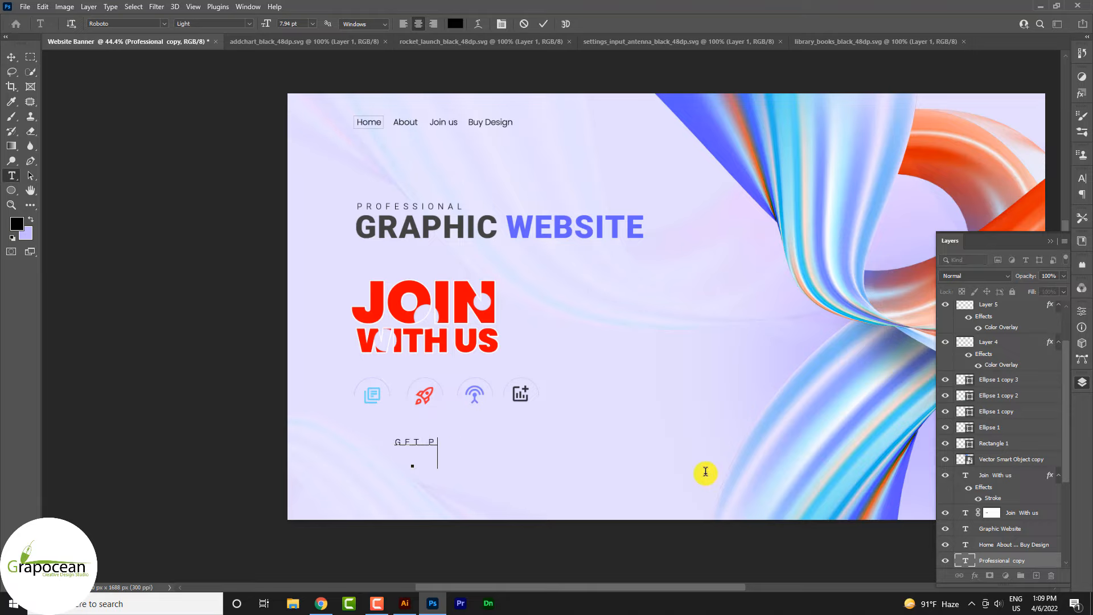
{"action": "type", "text": "OUTSTANDIGN GR"}
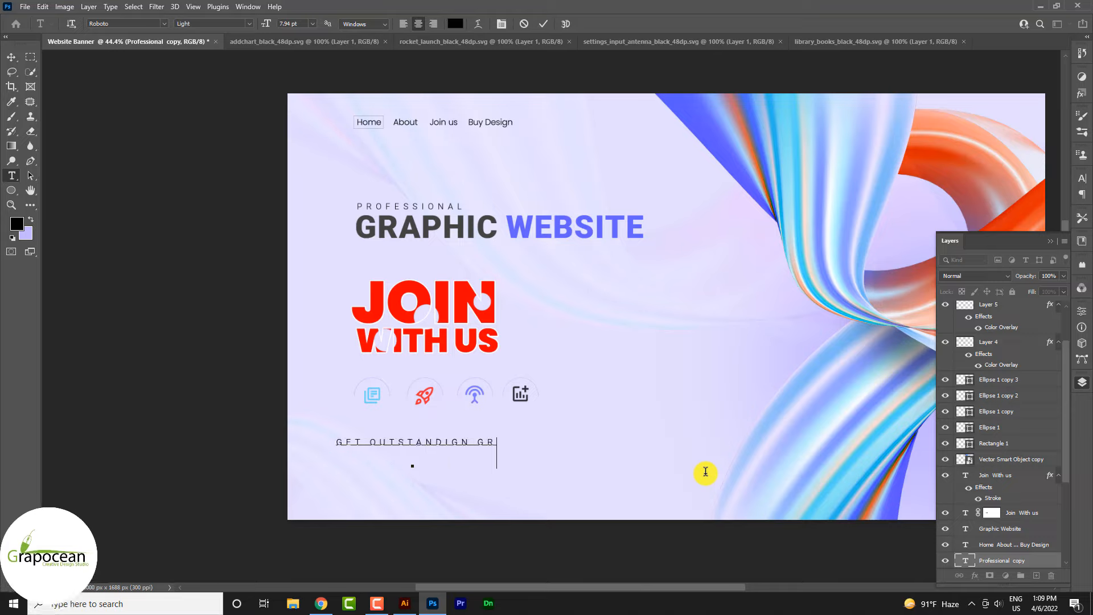
{"action": "type", "text": "APHIC SUPPORT"}
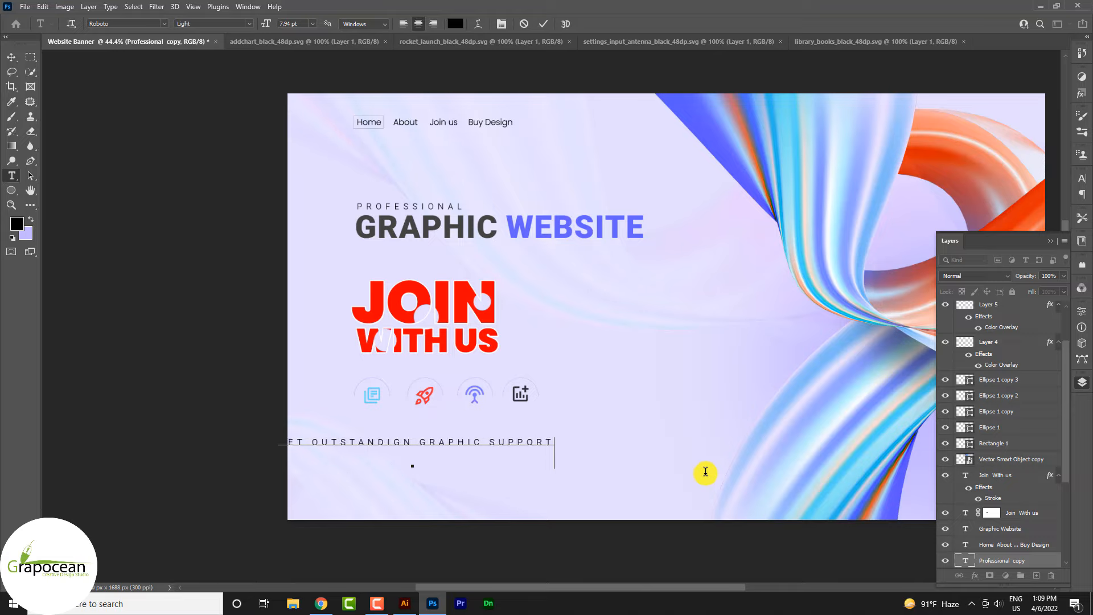
- Set the tracking of the GET OUTSTANDIGN GRAPHIC SUPPORT line to 10 and its font size to 12.85 pt
{"action": "key", "text": "ctrl+a"}
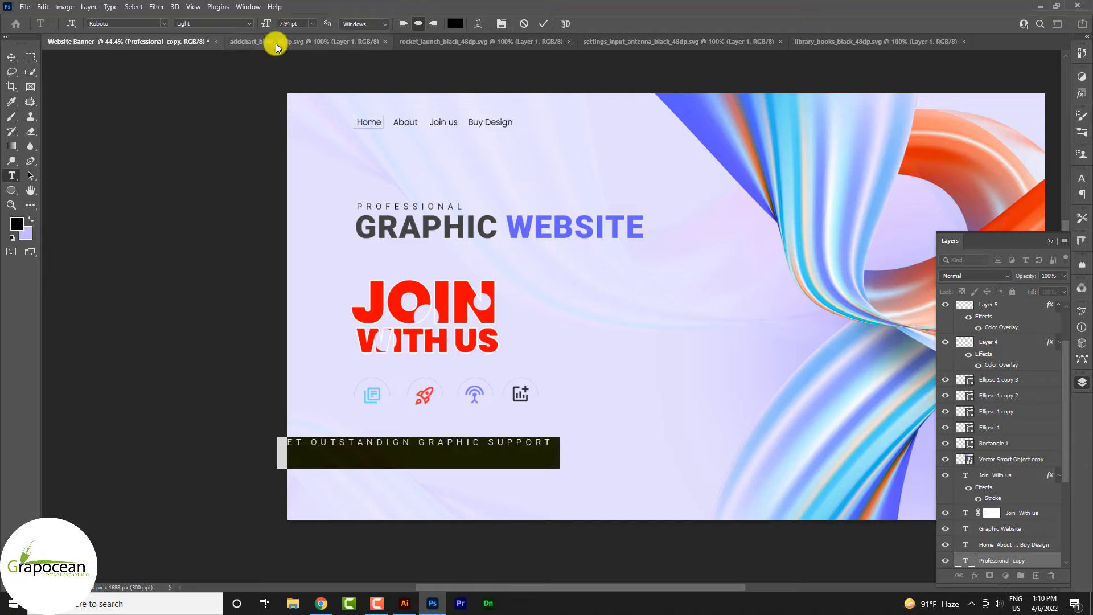
{"action": "left_click", "coordinate": [1082, 177]}
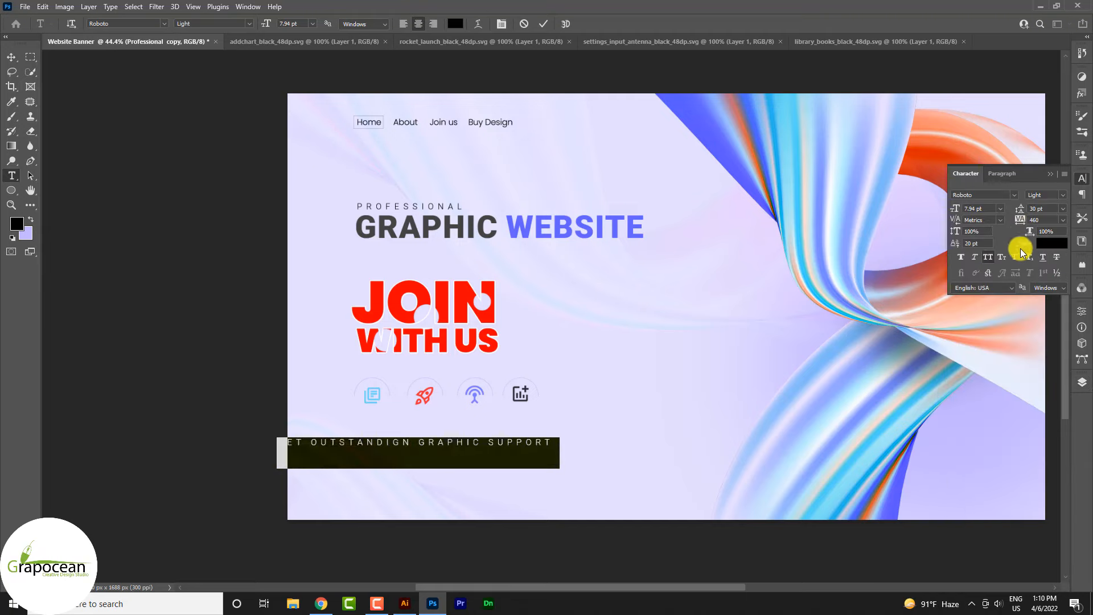
{"action": "left_click", "coordinate": [1063, 219]}
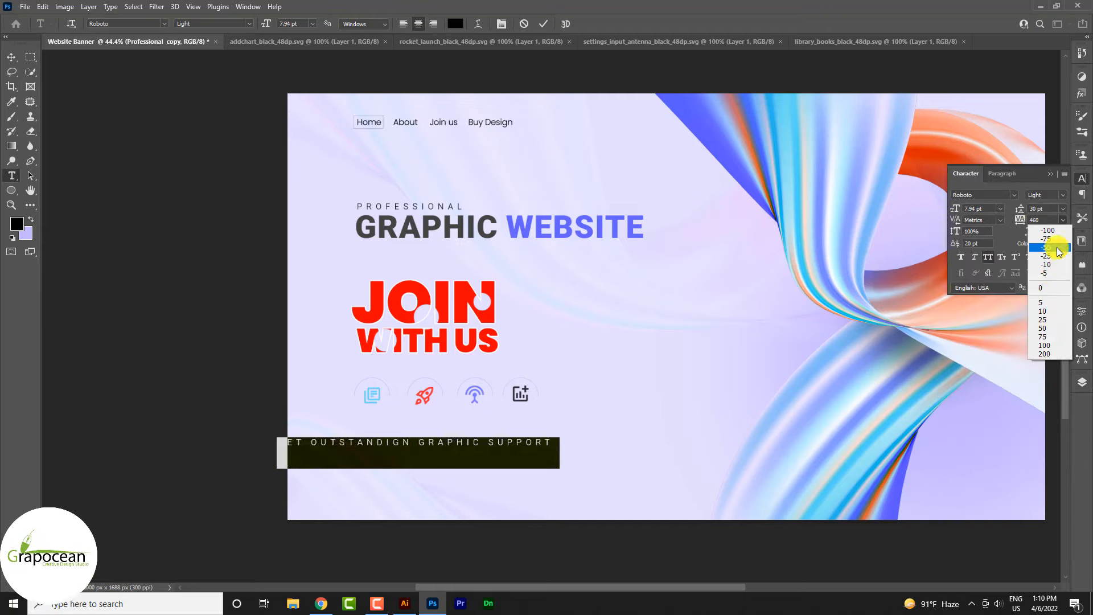
{"action": "left_click", "coordinate": [1054, 312]}
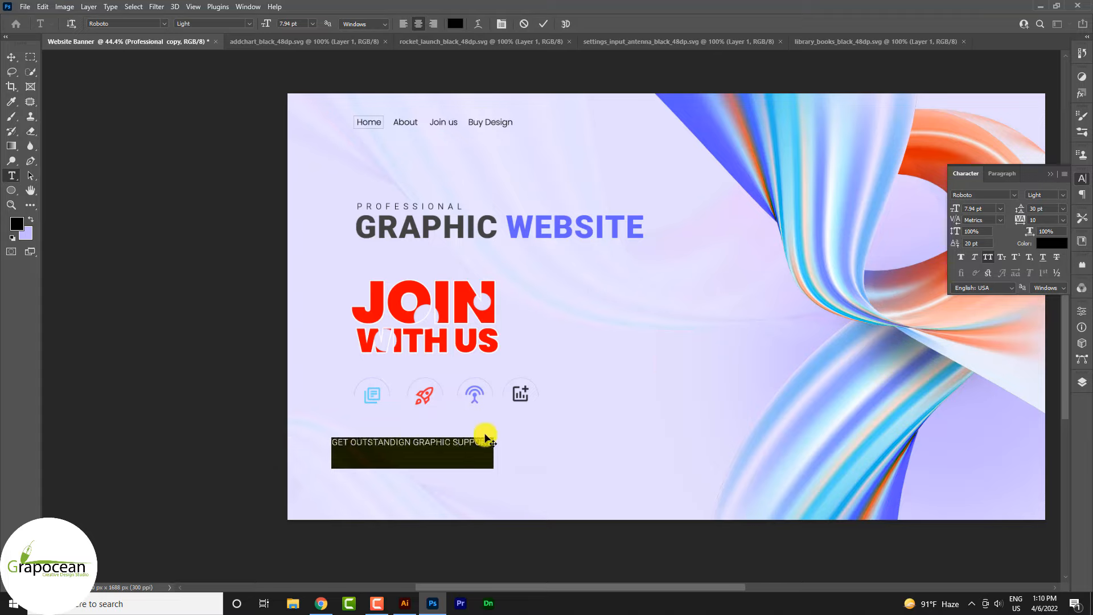
{"action": "left_click", "coordinate": [468, 443]}
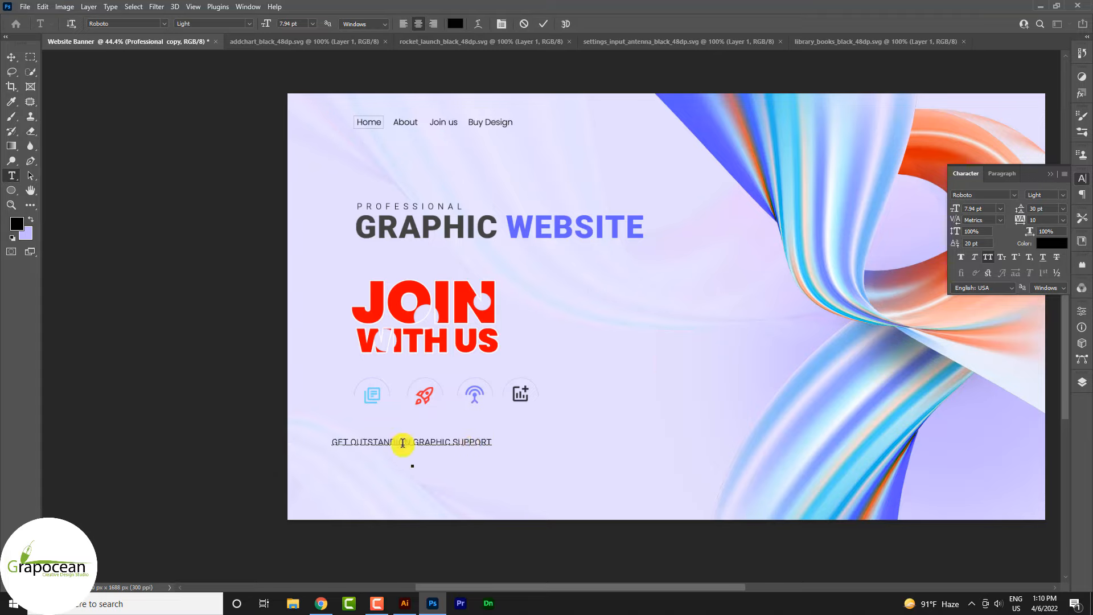
{"action": "left_click_drag", "start_coordinate": [491, 444], "coordinate": [302, 71]}
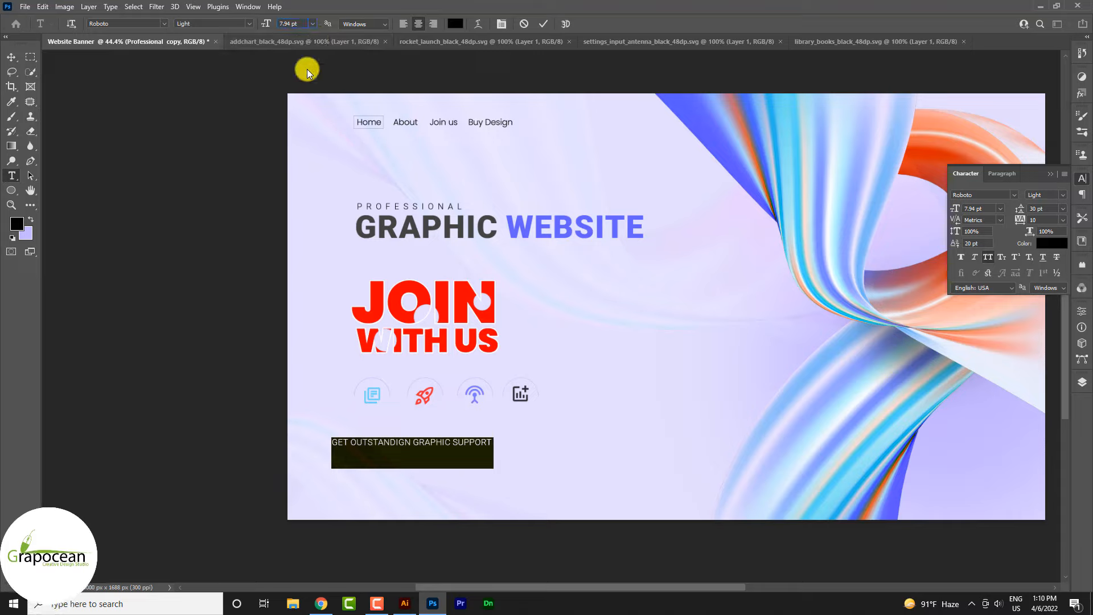
{"action": "key", "text": "Return"}
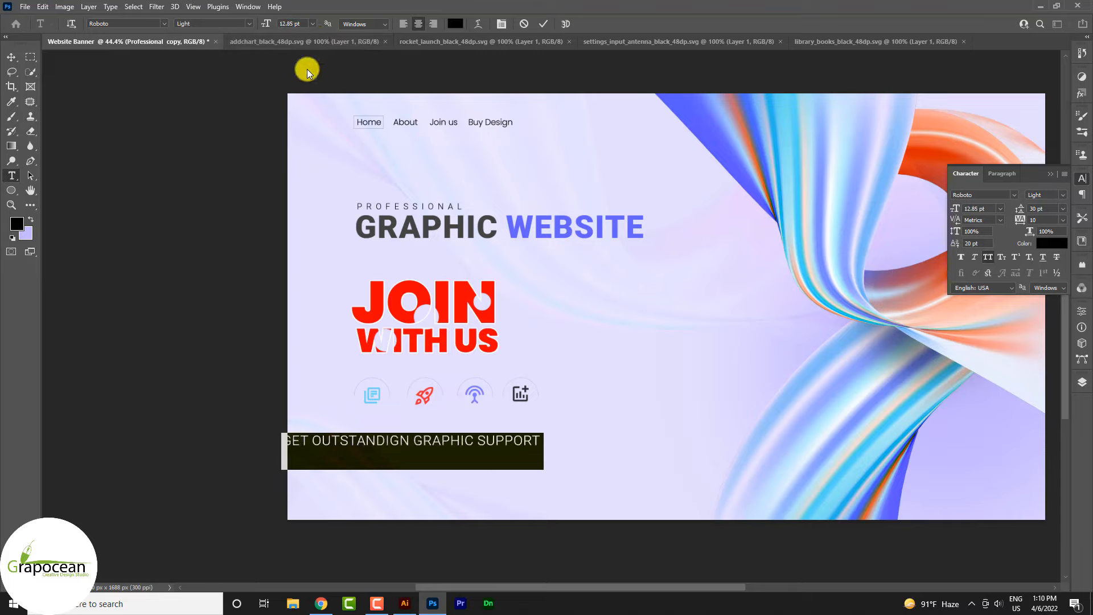
- Move the GET OUTSTANDIGN GRAPHIC SUPPORT line below the icons so it starts at the headline's left edge
{"action": "left_click", "coordinate": [11, 57]}
{"action": "left_click_drag", "start_coordinate": [482, 448], "coordinate": [558, 429]}
{"action": "scroll", "coordinate": [577, 432], "scroll_direction": "up", "scroll_amount": 6}
{"action": "scroll", "coordinate": [594, 430], "scroll_direction": "down", "scroll_amount": 1}
{"action": "scroll", "coordinate": [594, 430], "scroll_direction": "down", "scroll_amount": 3}
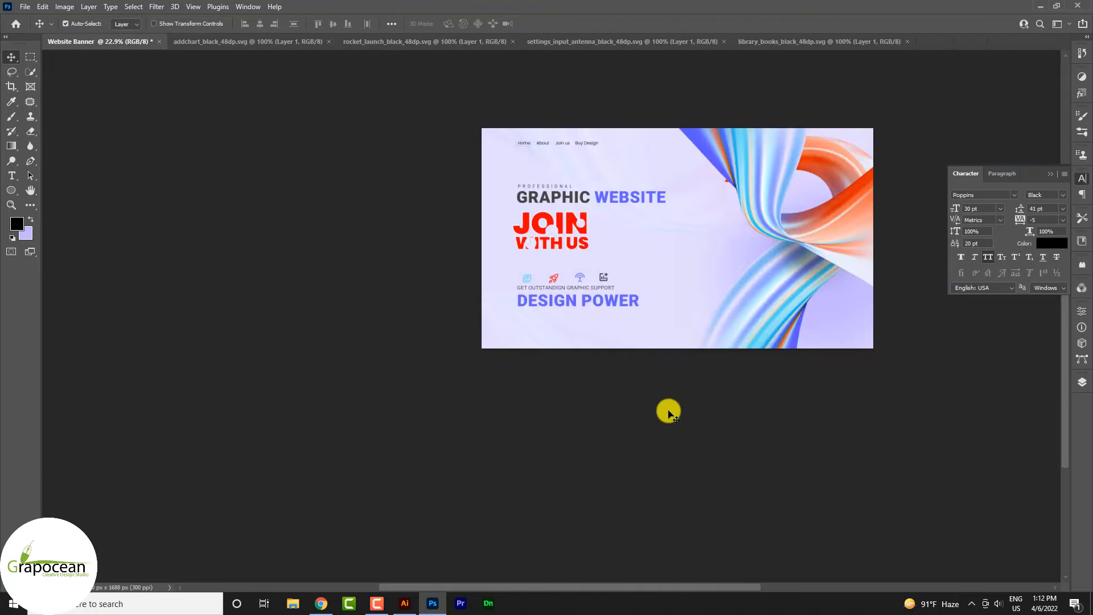
- Duplicate the GET OUTSTANDIGN GRAPHIC SUPPORT line and place the copy below the DESIGN POWER text
{"action": "scroll", "coordinate": [557, 358], "scroll_direction": "up", "scroll_amount": 1}
{"action": "scroll", "coordinate": [575, 333], "scroll_direction": "up", "scroll_amount": 1}
{"action": "scroll", "coordinate": [575, 333], "scroll_direction": "up", "scroll_amount": 2}
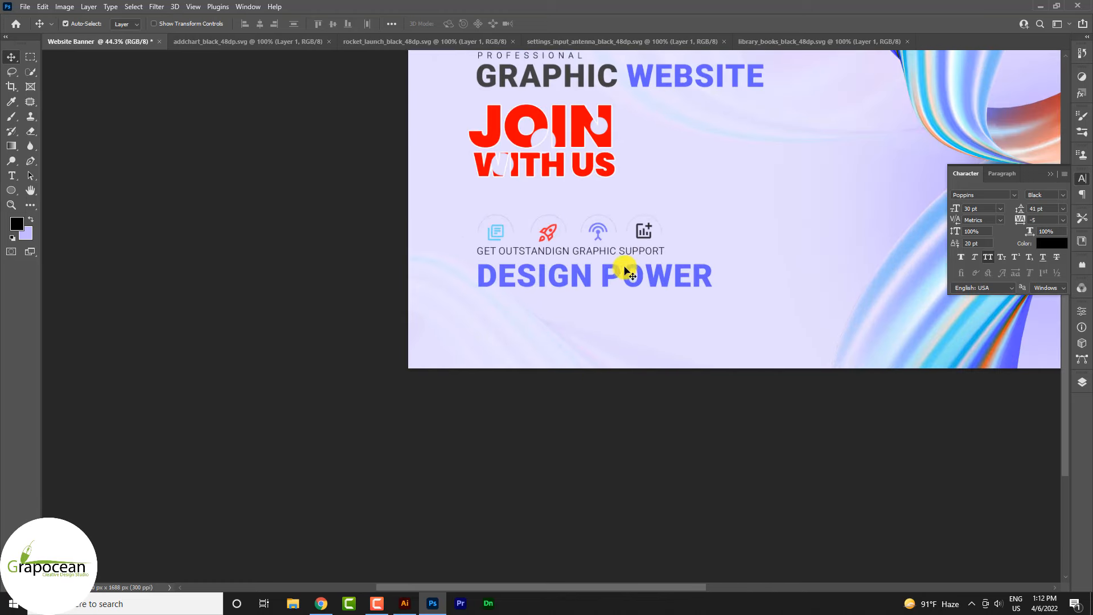
{"action": "left_click_drag", "start_coordinate": [625, 268], "coordinate": [628, 343]}
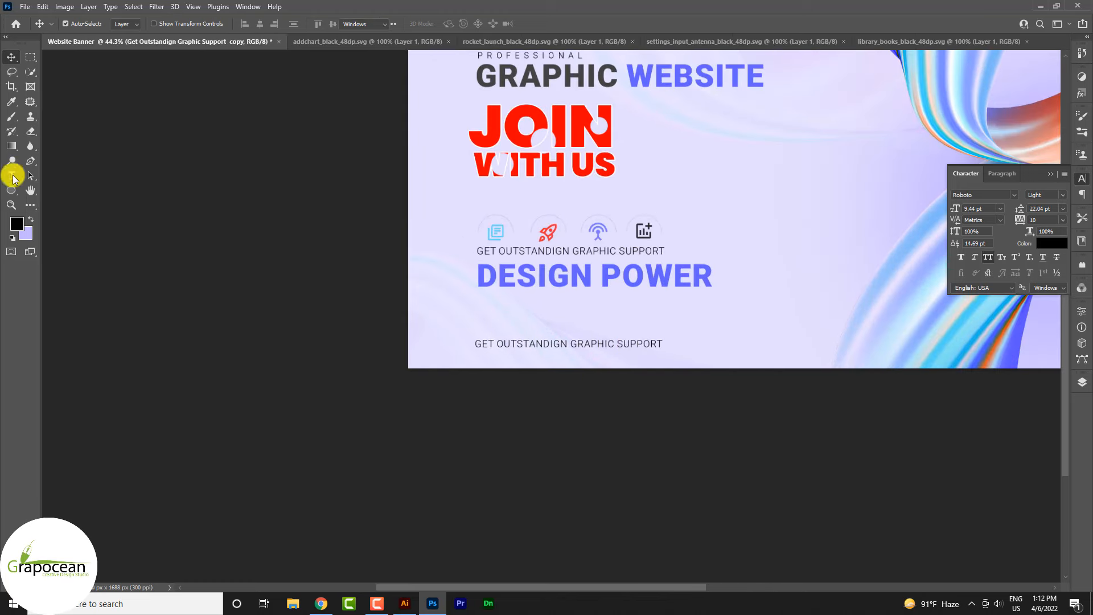
{"action": "left_click", "coordinate": [12, 176]}
{"action": "left_click", "coordinate": [481, 344]}
{"action": "key", "text": "ctrl+a"}
{"action": "key", "text": "BackSpace"}
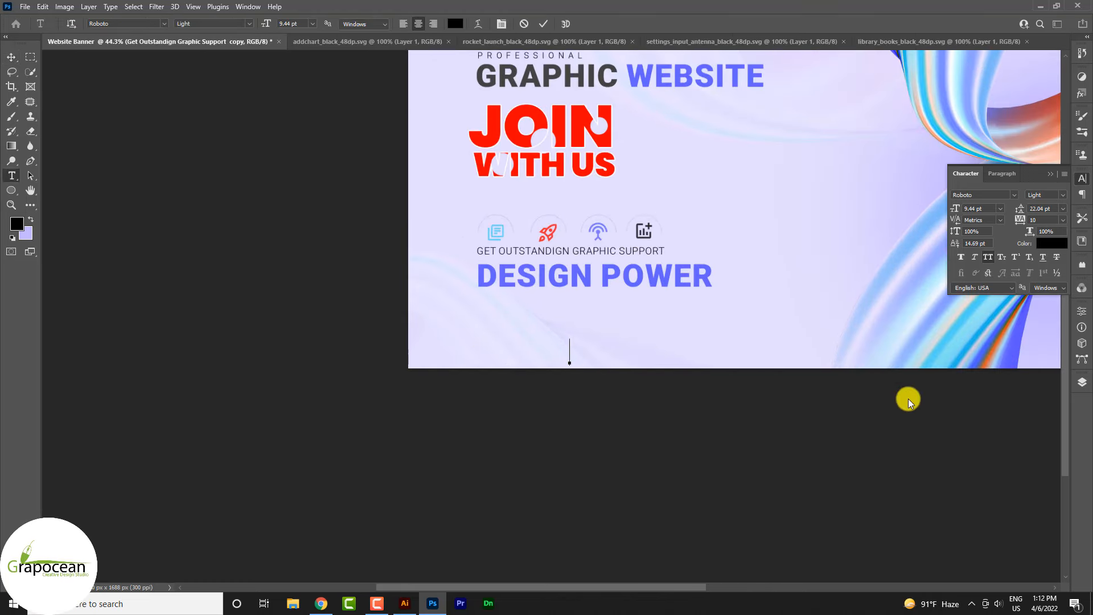
{"action": "type", "text": "www.grapocean.c"}
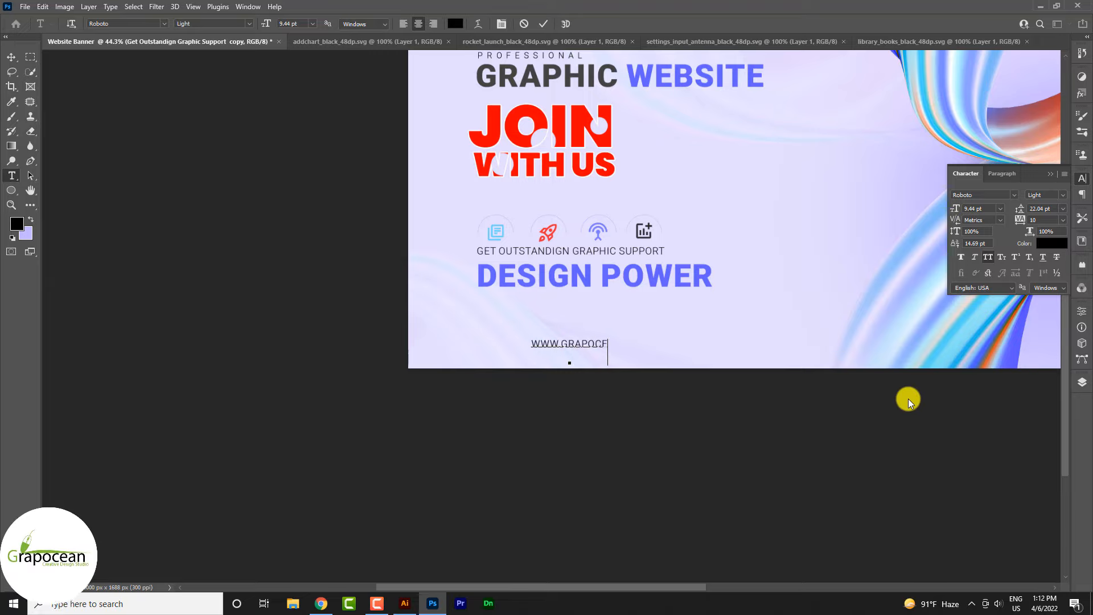
{"action": "type", "text": "om"}
- Turn off all caps for the web address, set its tracking to 50 and move it near the headline's left edge
{"action": "left_click_drag", "start_coordinate": [627, 346], "coordinate": [241, 341]}
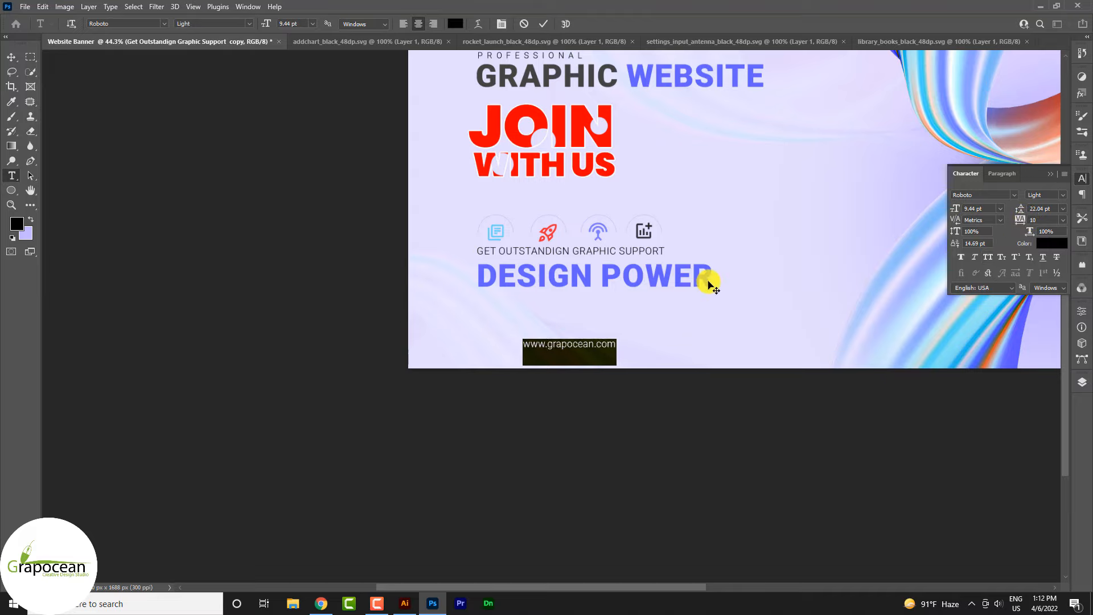
{"action": "left_click", "coordinate": [11, 57]}
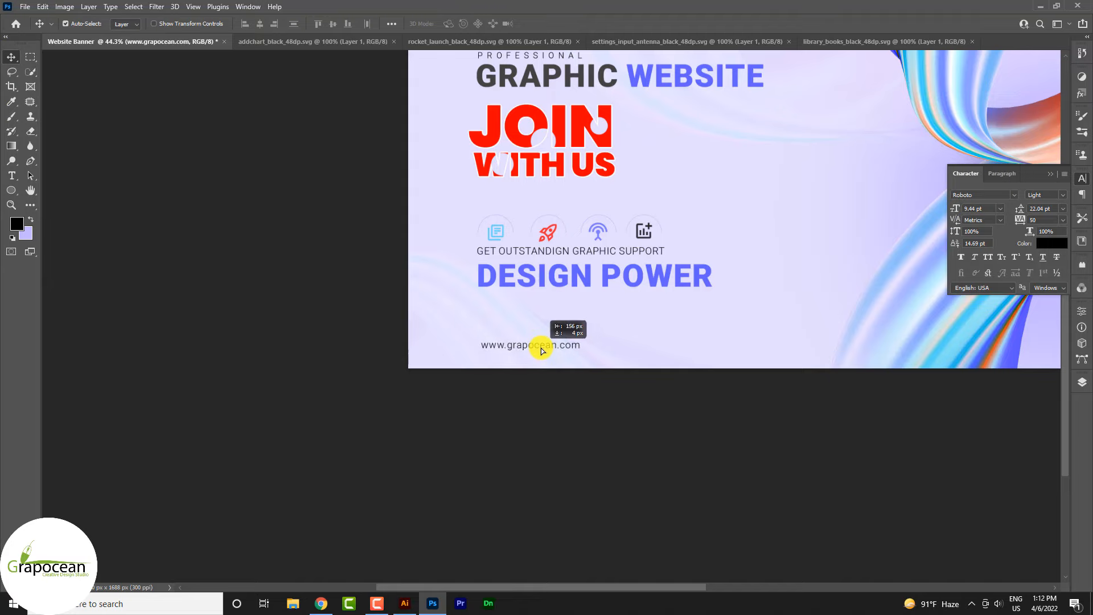
{"action": "scroll", "coordinate": [514, 347], "scroll_direction": "down", "scroll_amount": 4}
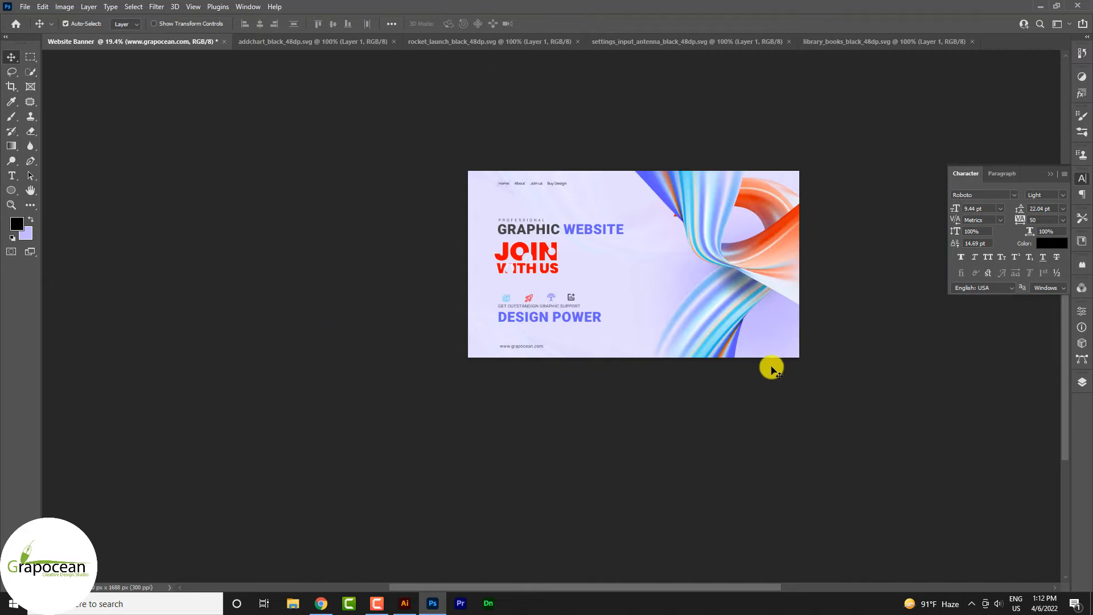
{"action": "scroll", "coordinate": [772, 369], "scroll_direction": "up", "scroll_amount": 2}
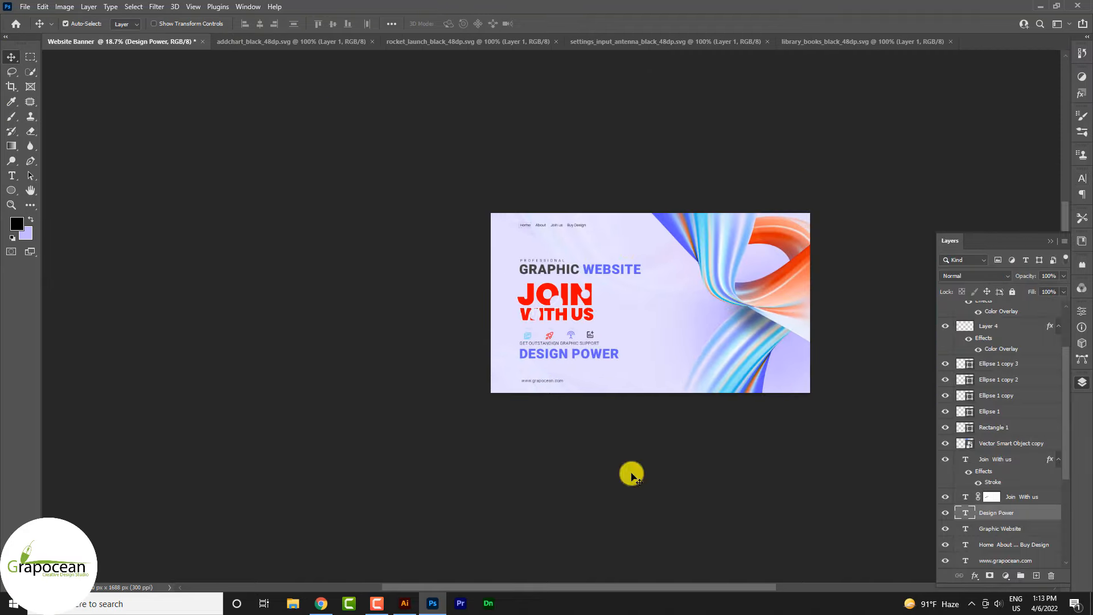
{"action": "scroll", "coordinate": [582, 223], "scroll_direction": "up", "scroll_amount": 5}
{"action": "scroll", "coordinate": [571, 291], "scroll_direction": "down", "scroll_amount": 3}
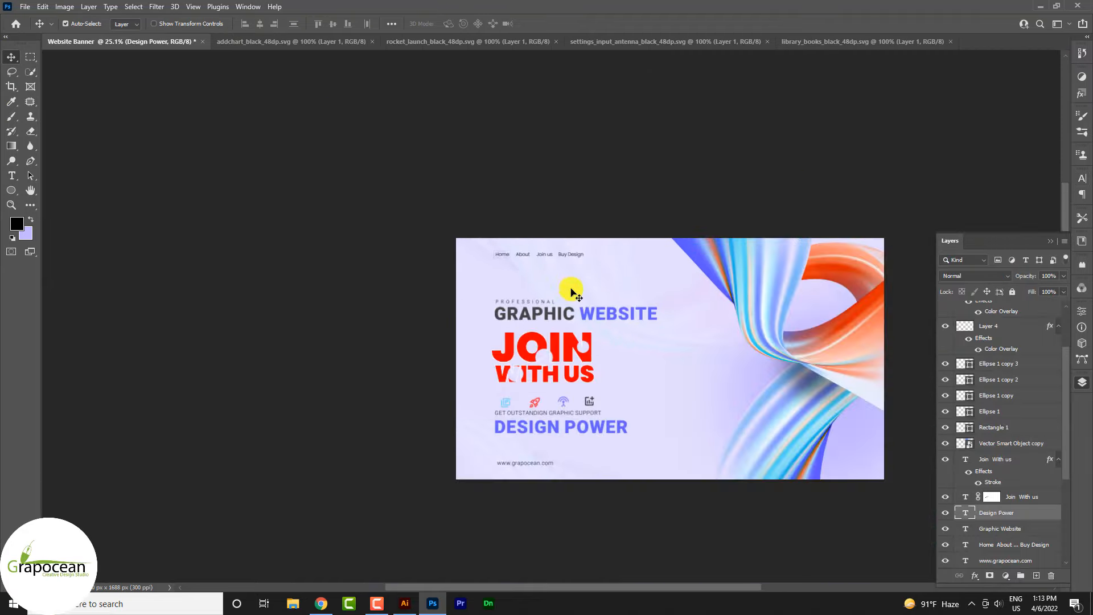
{"action": "scroll", "coordinate": [632, 355], "scroll_direction": "down", "scroll_amount": 2}
{"action": "scroll", "coordinate": [763, 407], "scroll_direction": "up", "scroll_amount": 2}
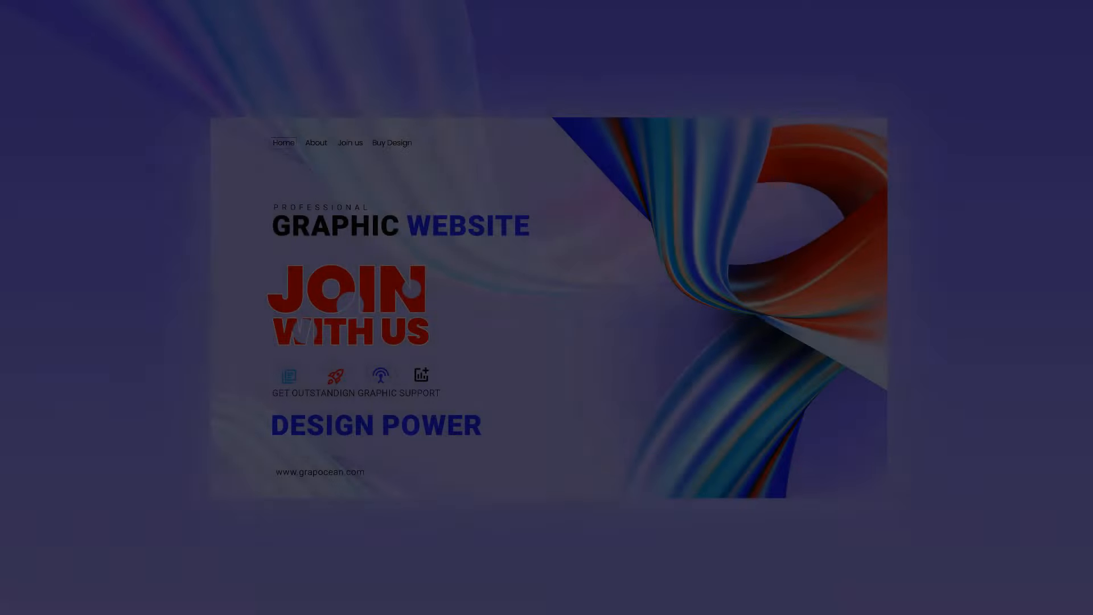